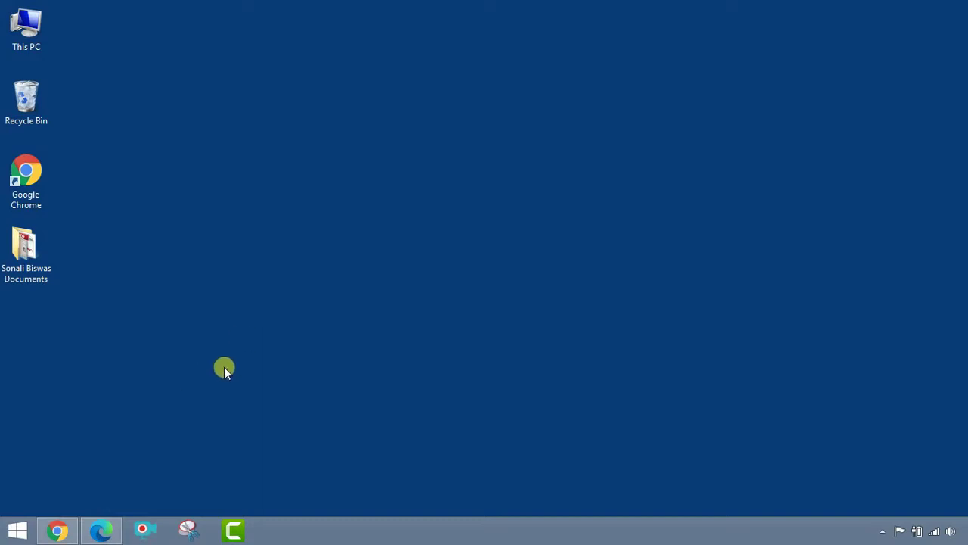
Subscribe to the Learn to Help channel with All notifications, then minimize Edge to the desktop
left_click(100, 530)
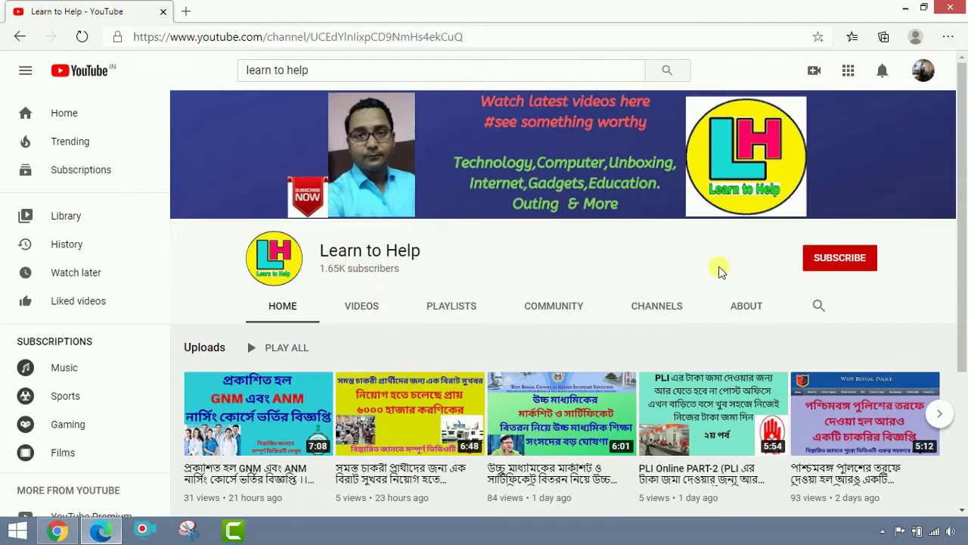
left_click(828, 266)
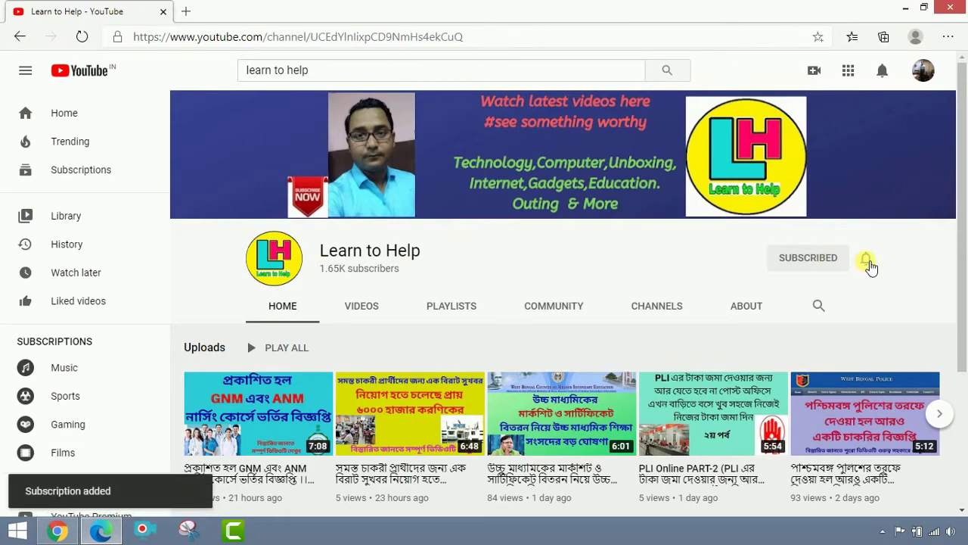
left_click(867, 260)
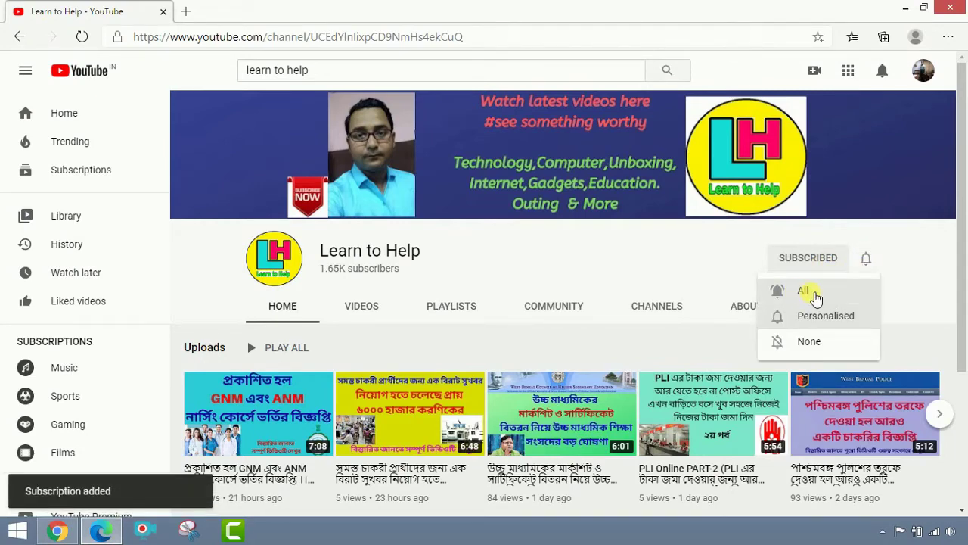
left_click(804, 292)
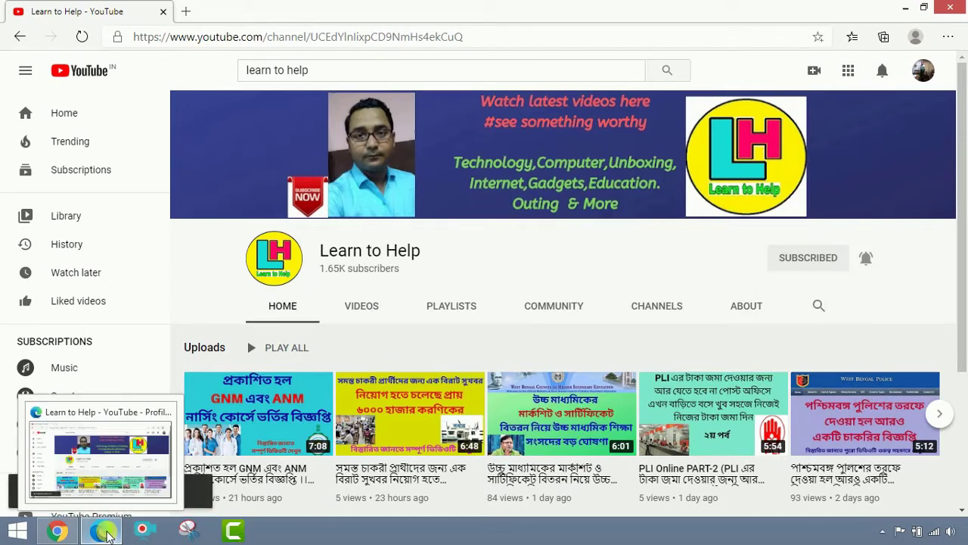
left_click(106, 534)
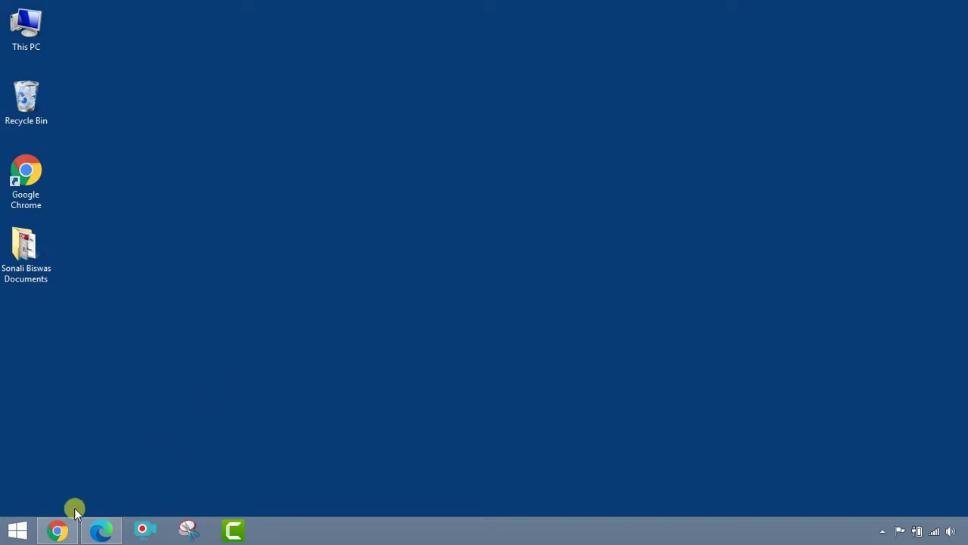
In Chrome, search Google for 'wbhealth'
left_click(57, 529)
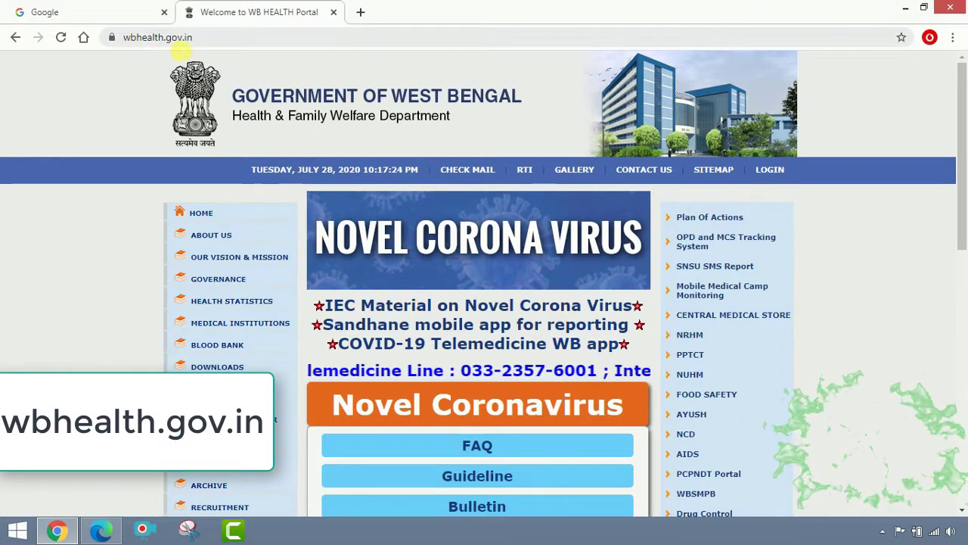
left_click(93, 9)
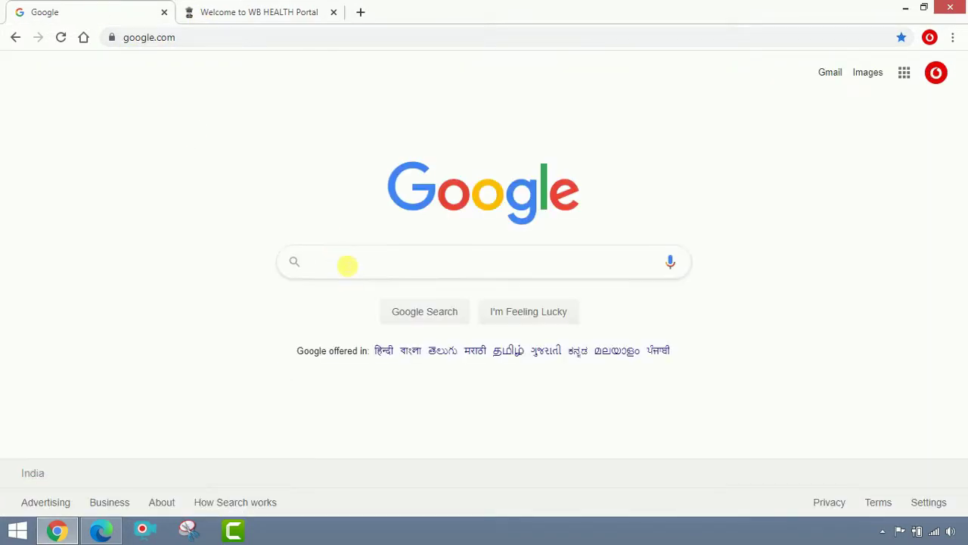
type("wbhealth")
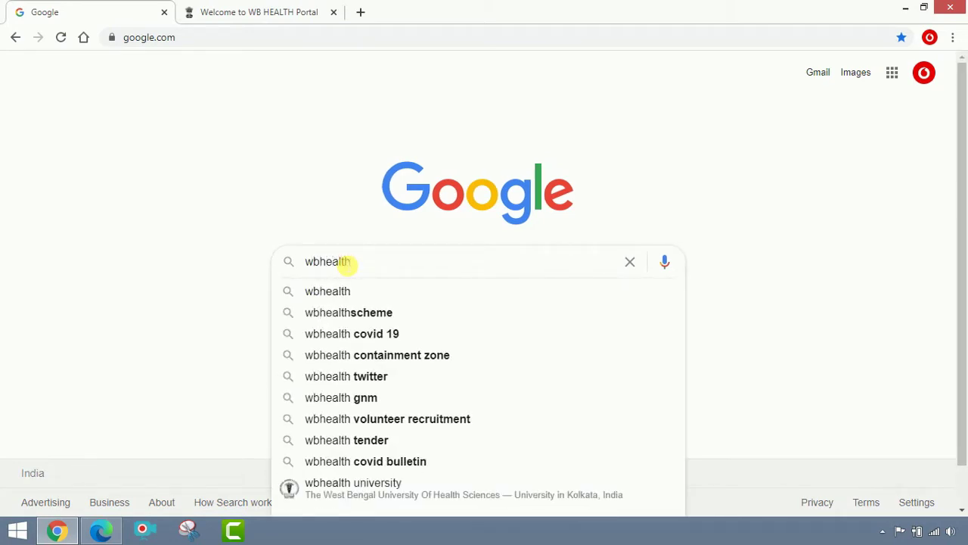
key("Return")
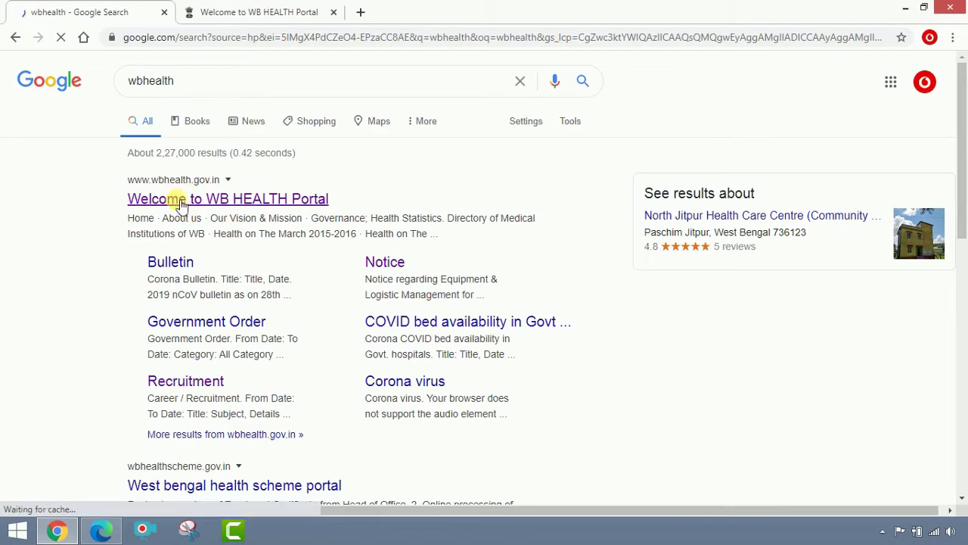
Open the Welcome to WB HEALTH Portal result in a new tab and close the duplicate tab
right_click(182, 204)
left_click(215, 210)
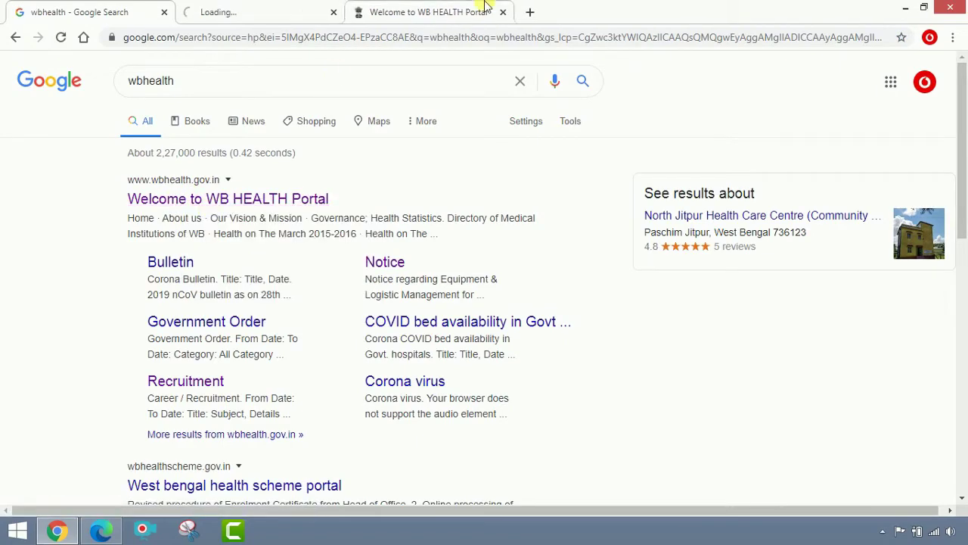
left_click(461, 14)
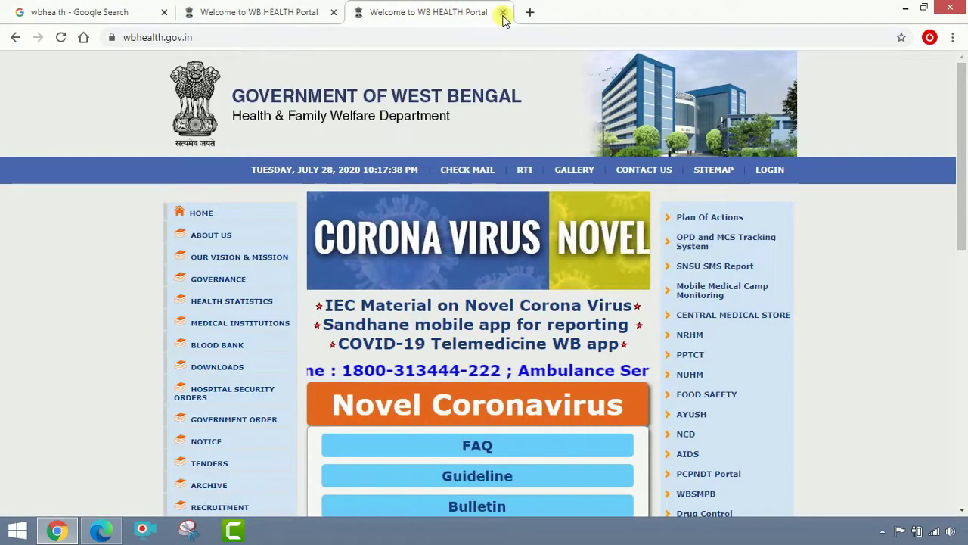
left_click(503, 14)
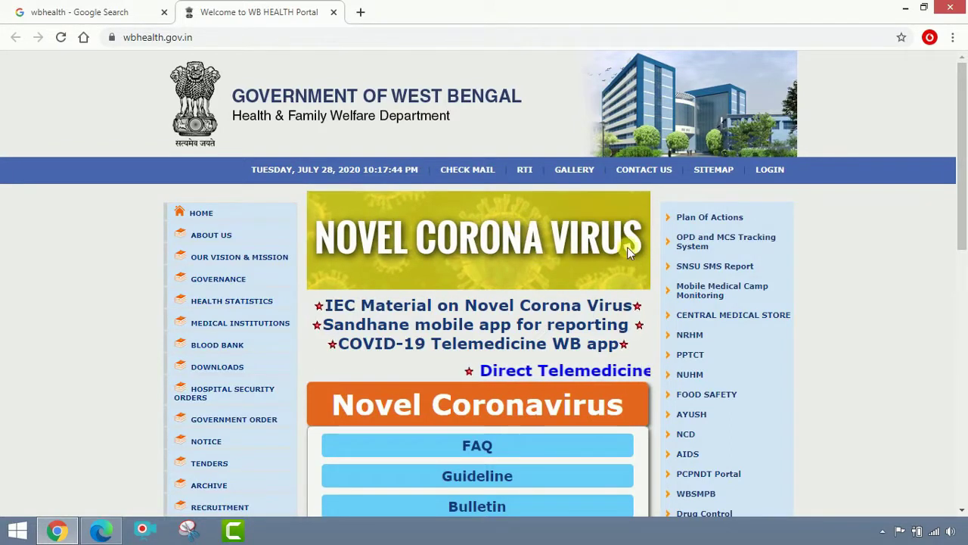
Open the ONLINE ADMISSION FOR NURSING DIPLOMA COURSE link in a new Login tab
scroll(780, 219, "down", 4)
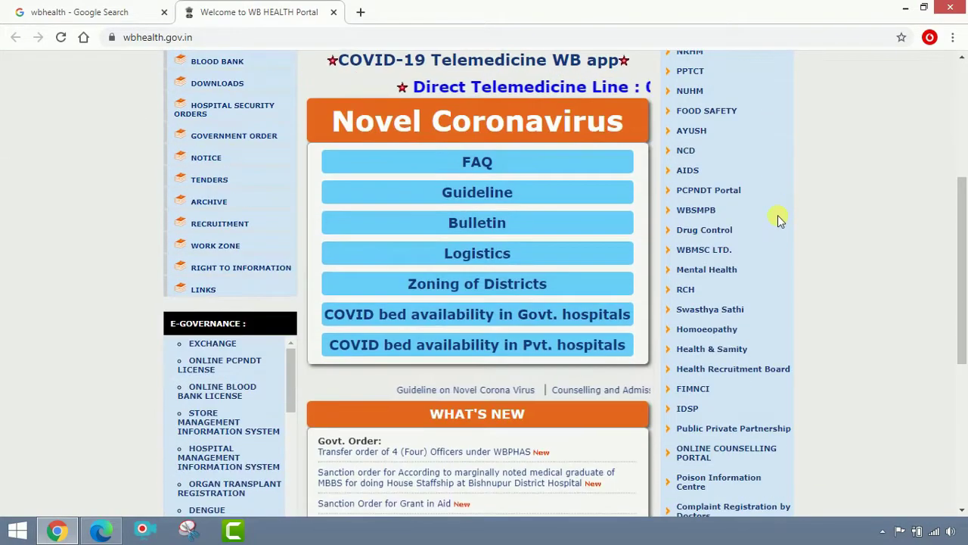
scroll(780, 219, "down", 2)
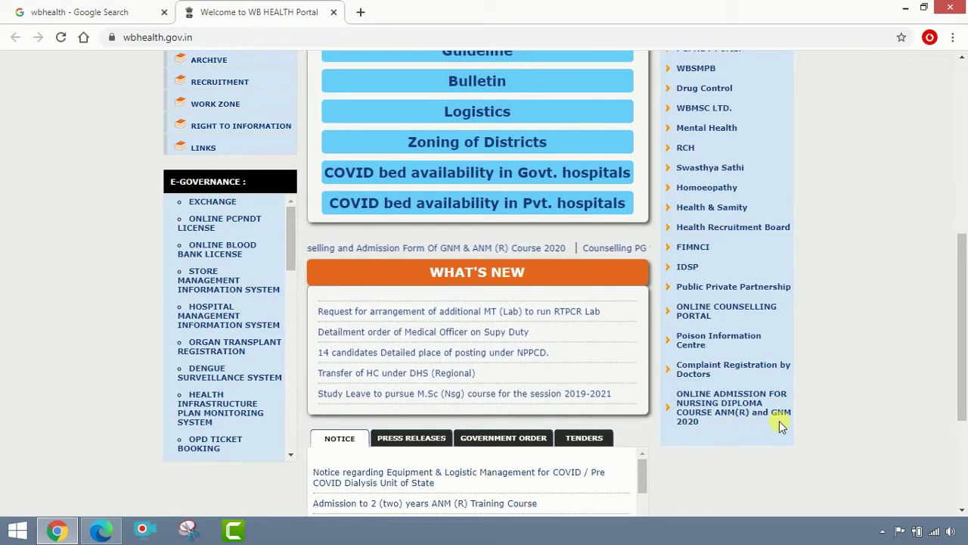
right_click(689, 406)
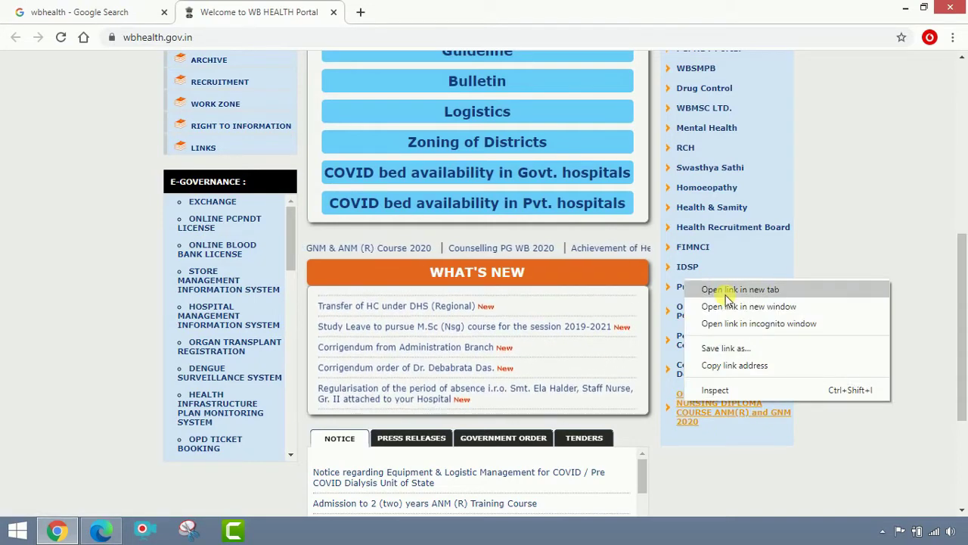
key("Escape")
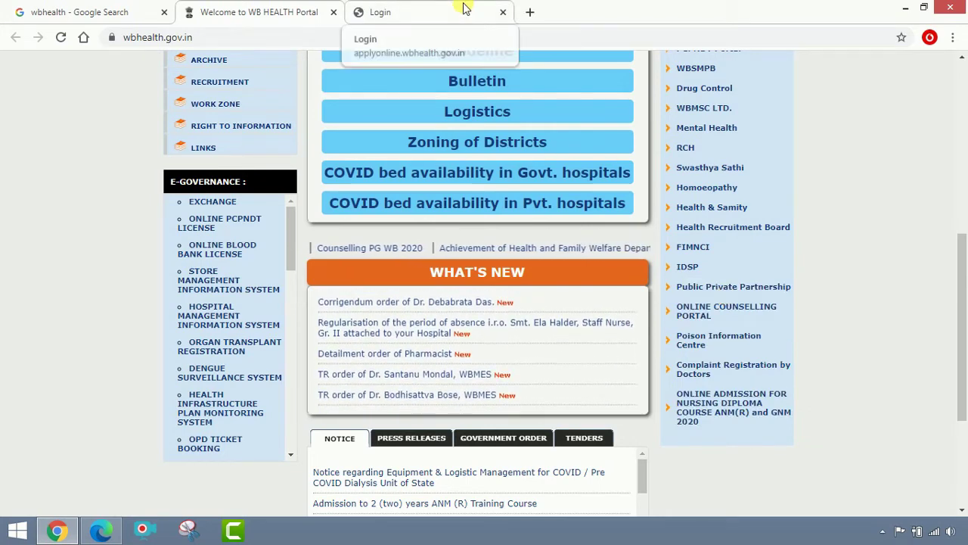
left_click(465, 8)
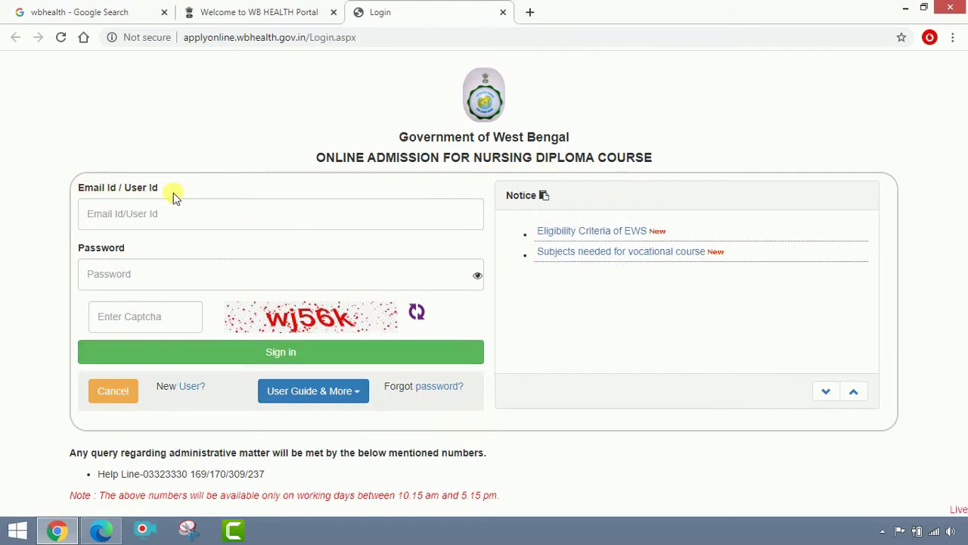
From the admission login page, follow the 'New User?' link to the registration form
left_click(167, 221)
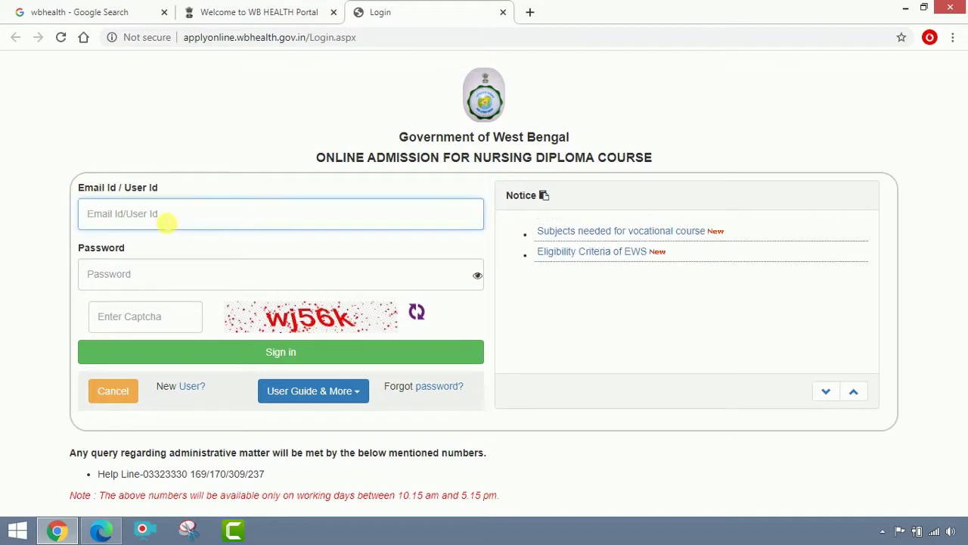
left_click(134, 274)
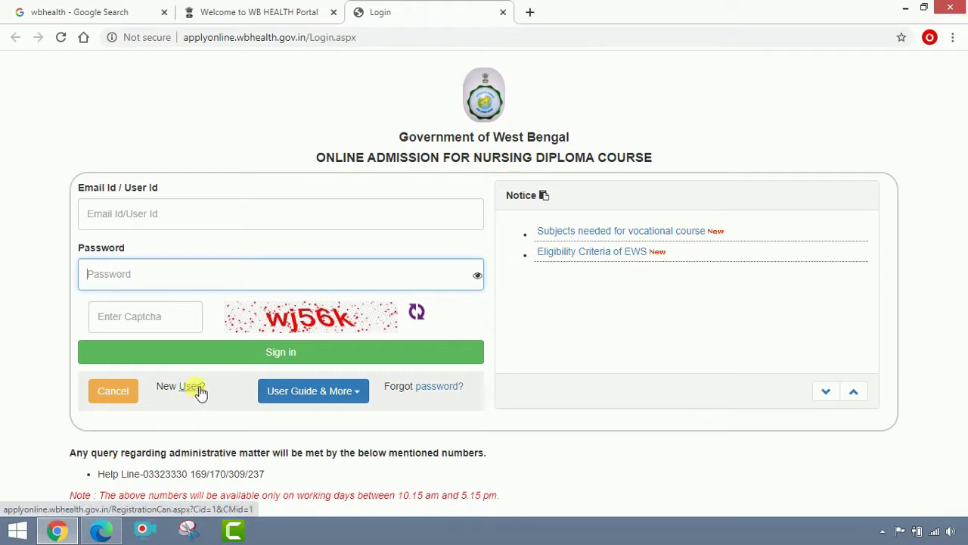
left_click(192, 387)
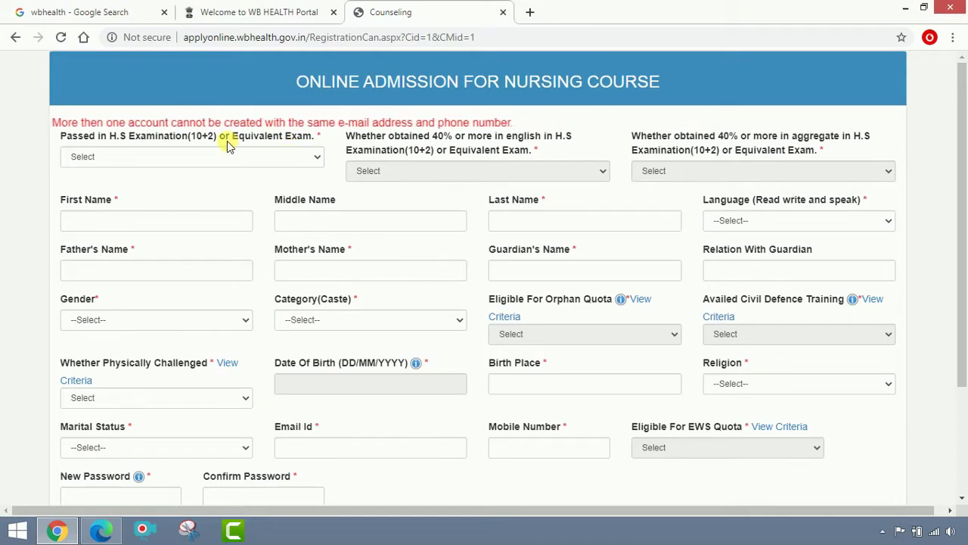
Answer Yes to Passed H.S, 40% in English and 40% aggregate
left_click(280, 156)
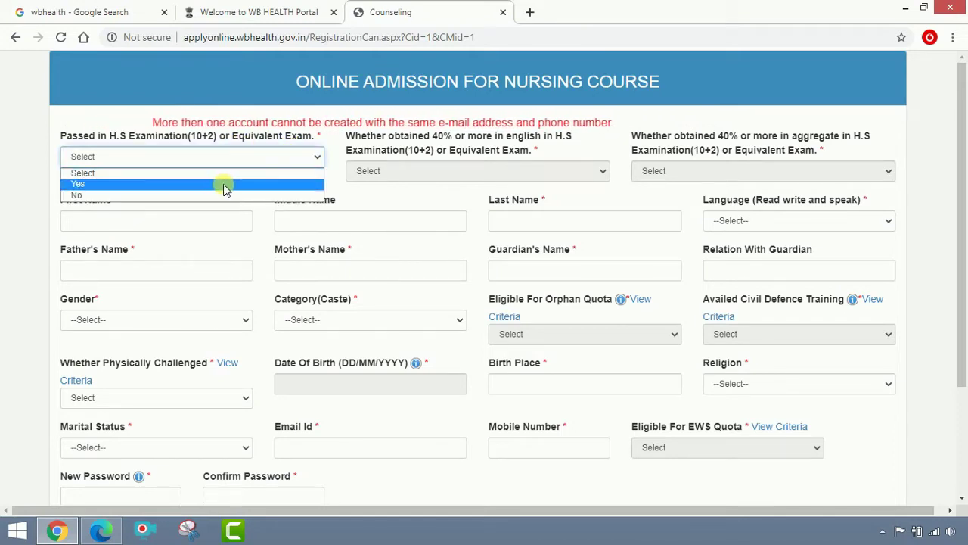
left_click(223, 184)
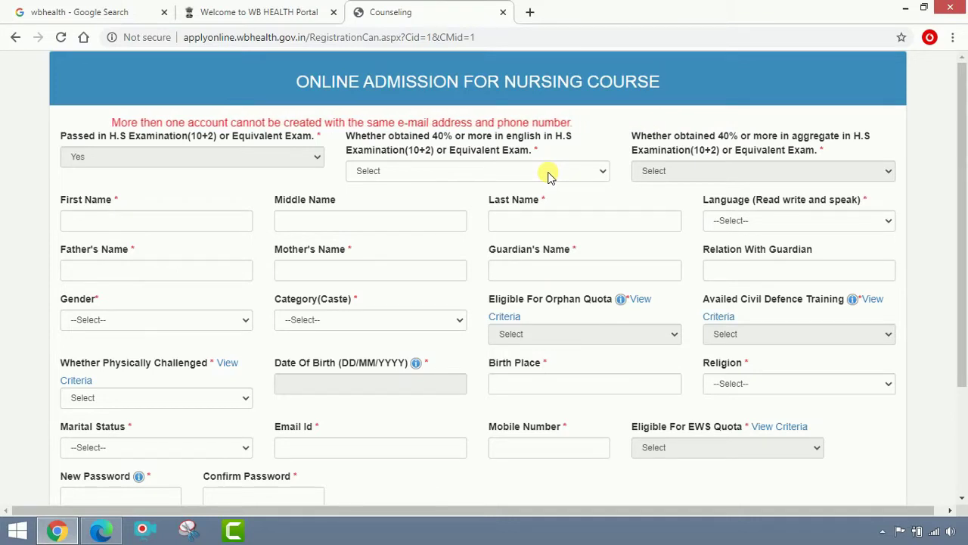
left_click(546, 173)
left_click(485, 207)
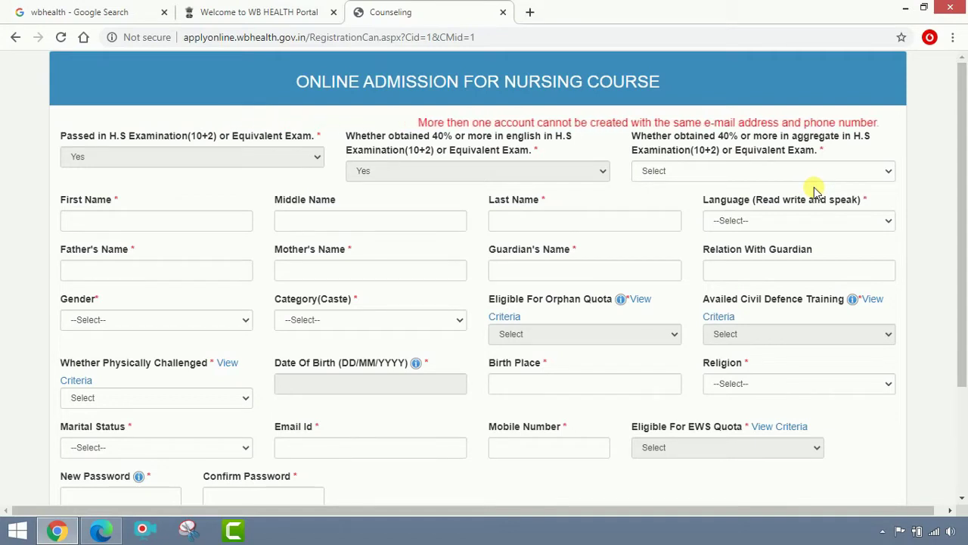
left_click(811, 175)
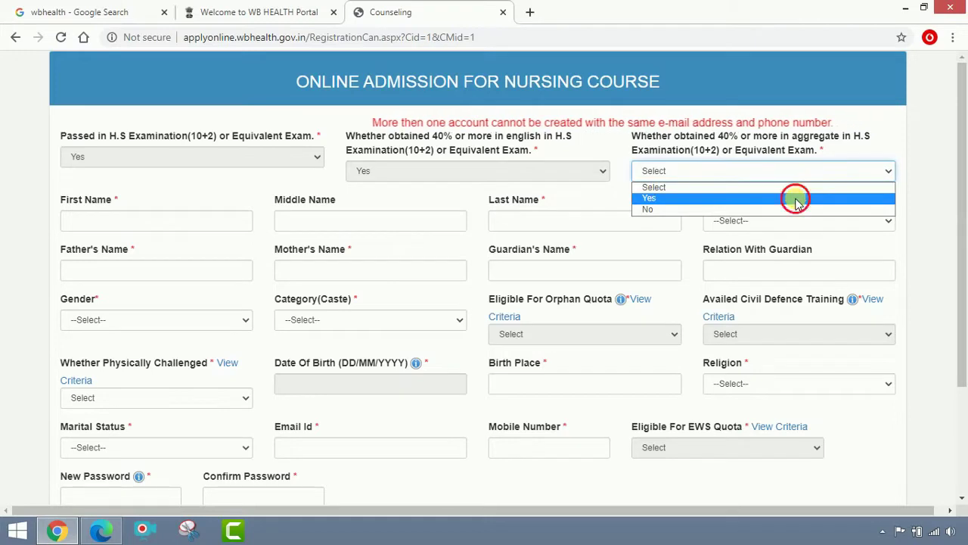
left_click(795, 197)
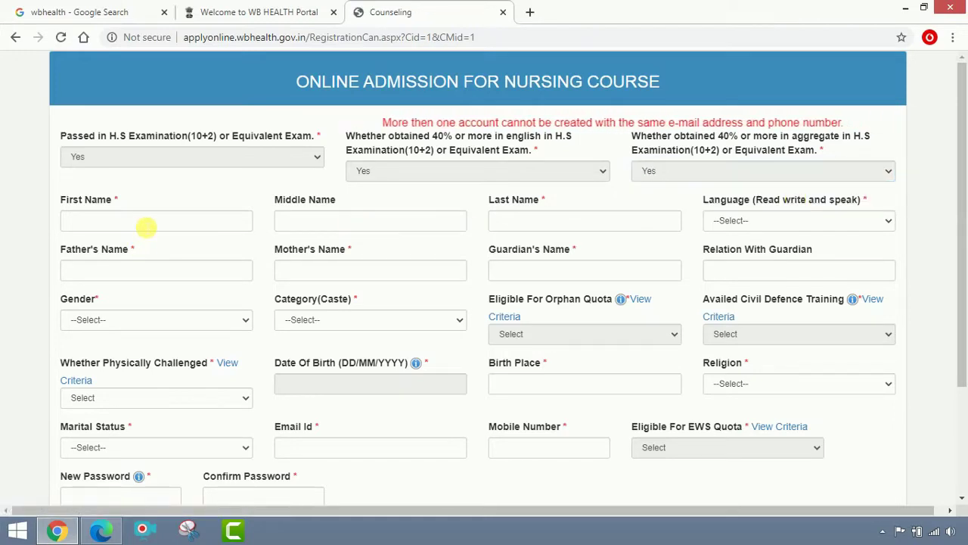
Enter the applicant's first name in the First Name field
left_click(145, 224)
left_click(319, 225)
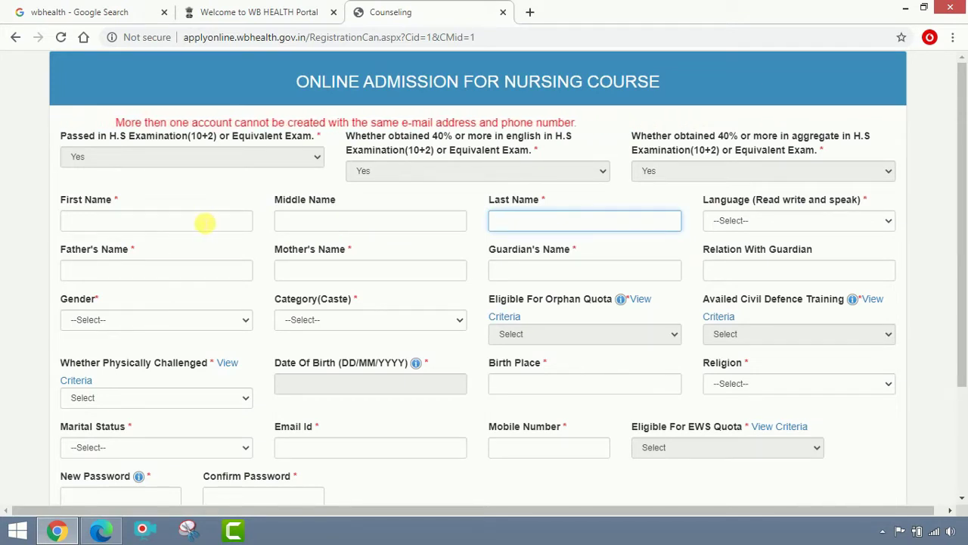
left_click(205, 221)
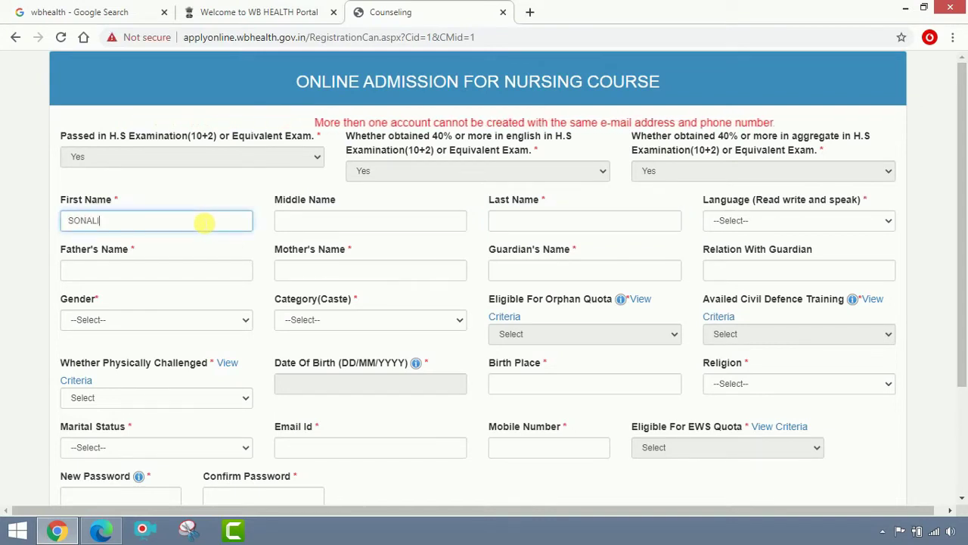
Enter the applicant's last name and set the language to BENGALI /NEPALI
key("Tab")
key("Tab")
type("B")
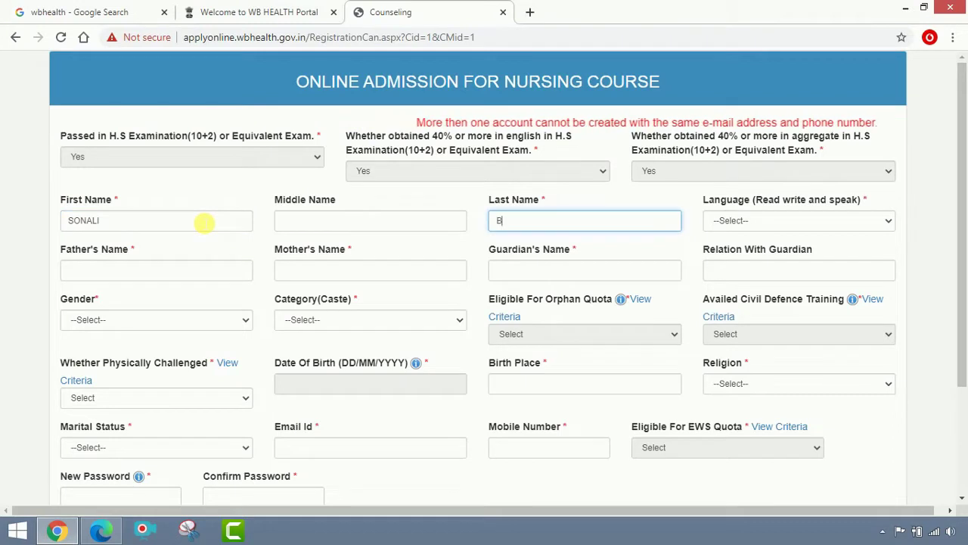
type("ISWAS")
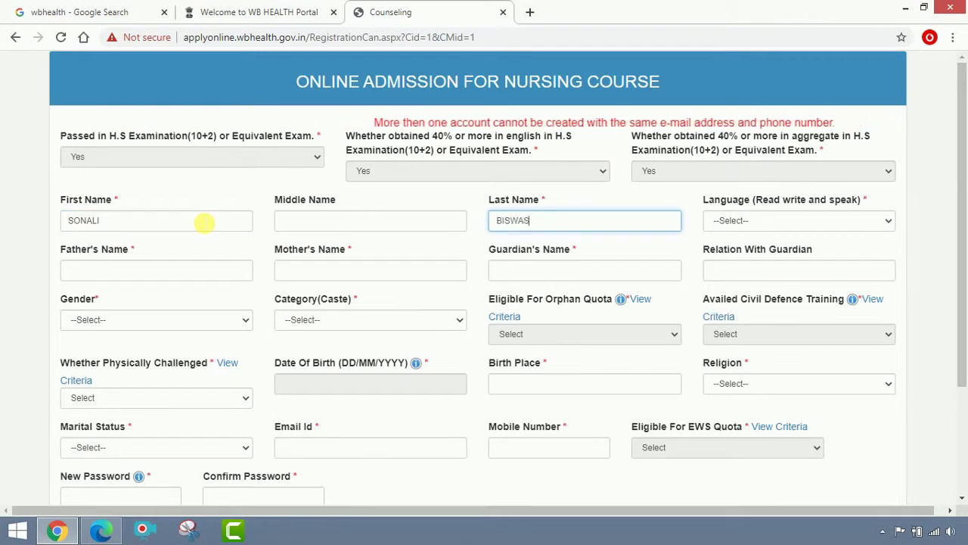
left_click(329, 220)
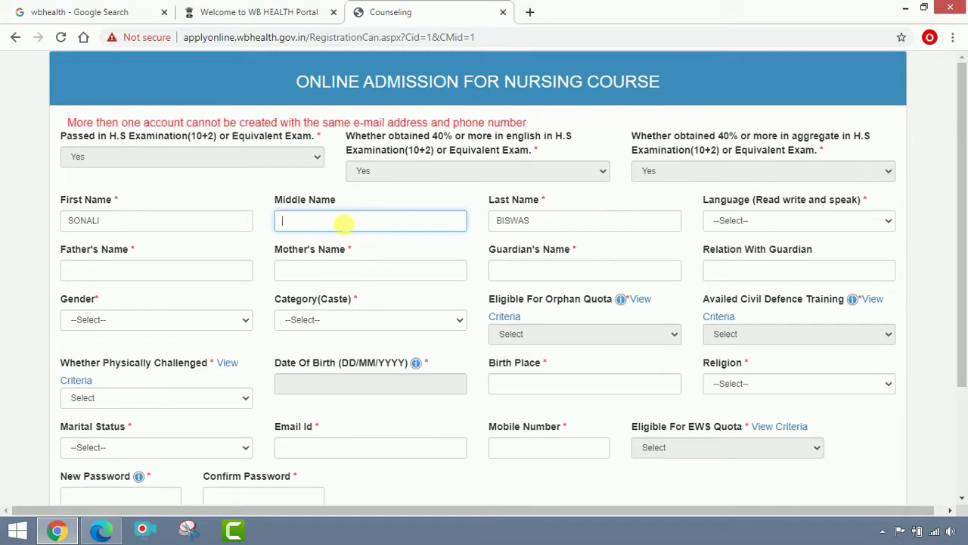
left_click(586, 220)
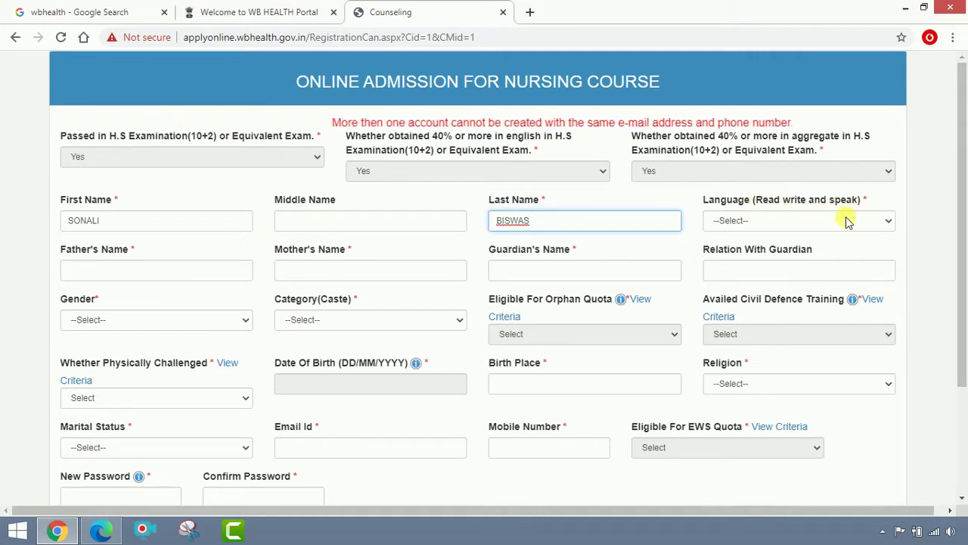
left_click(838, 220)
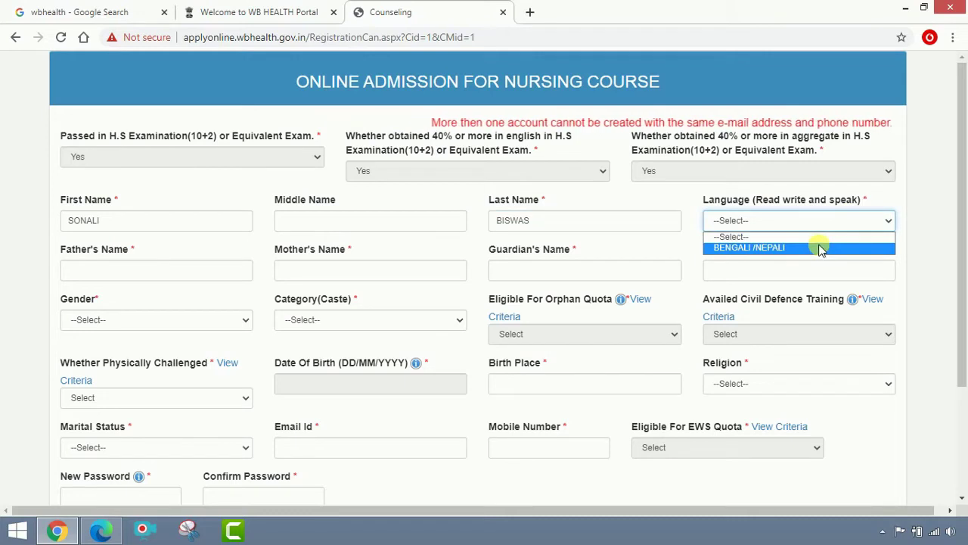
left_click(822, 249)
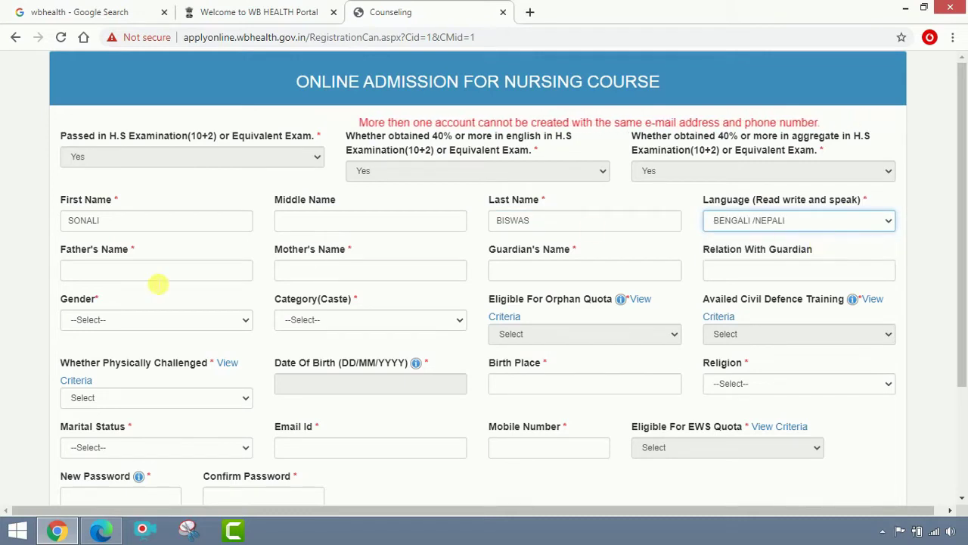
Fill in the father's, mother's and guardian's names on the form
left_click(141, 275)
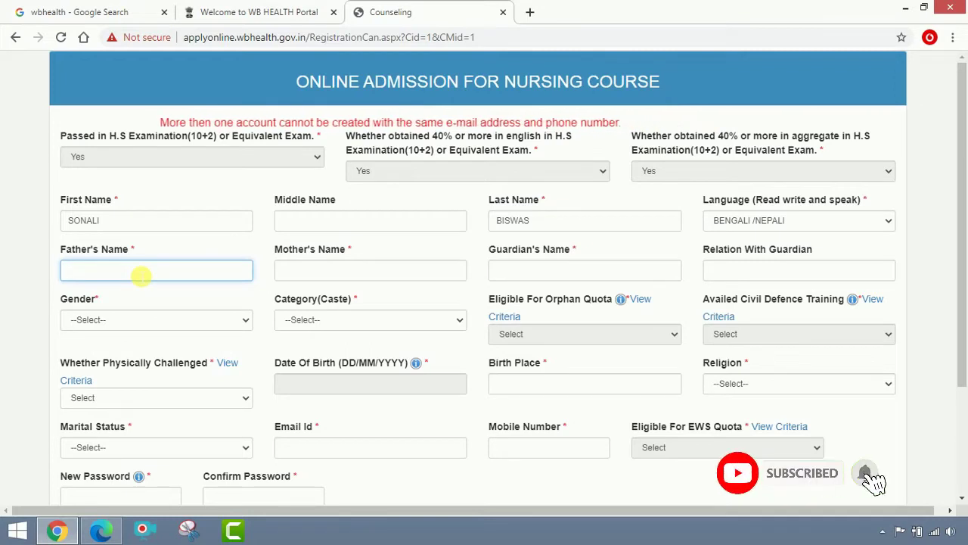
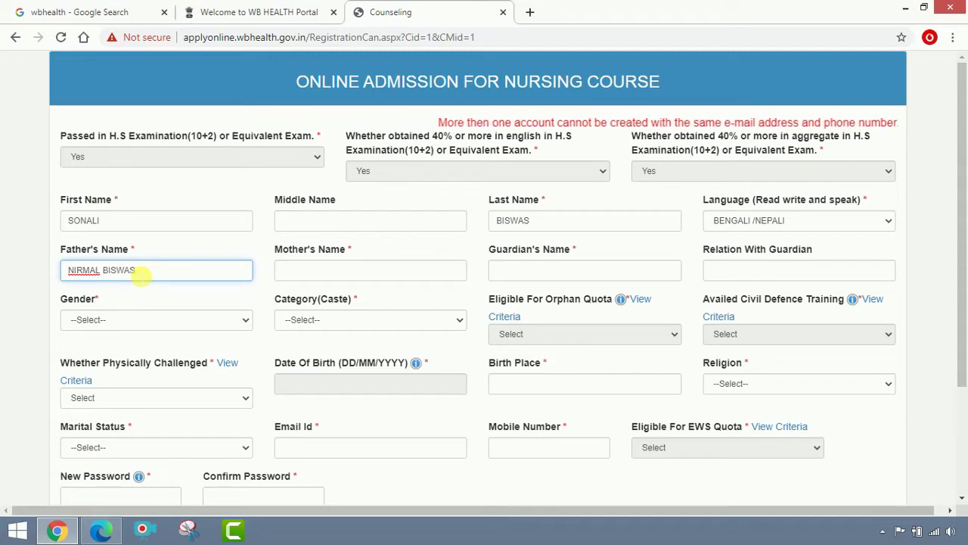
left_click(352, 275)
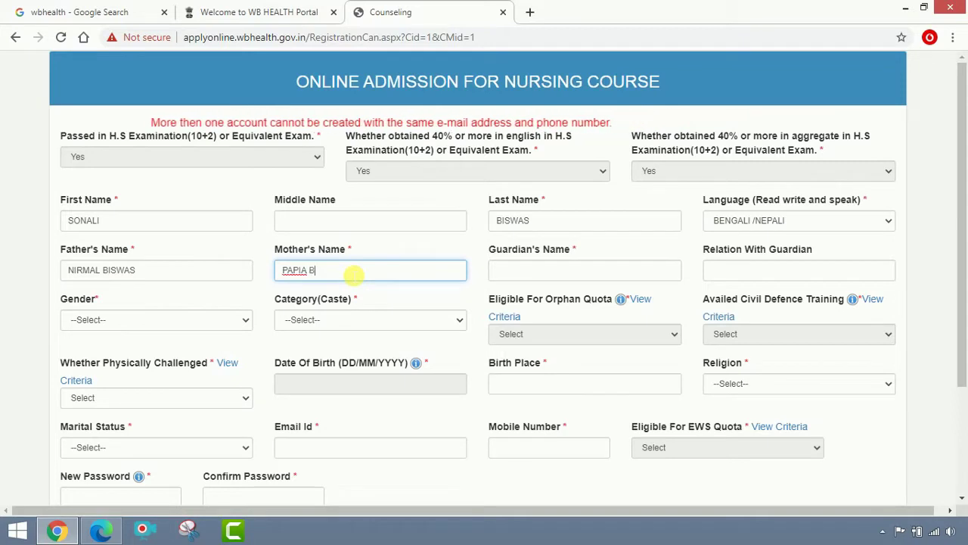
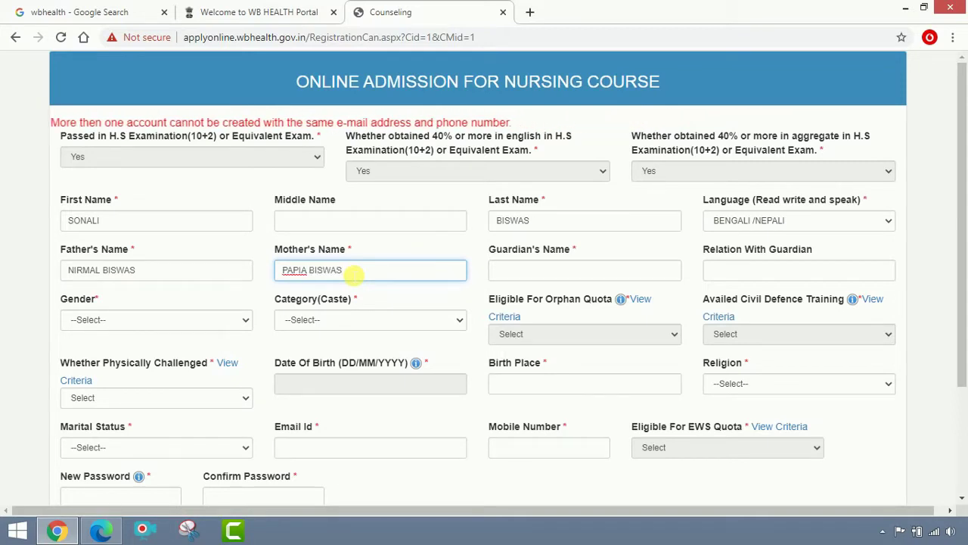
left_click(541, 271)
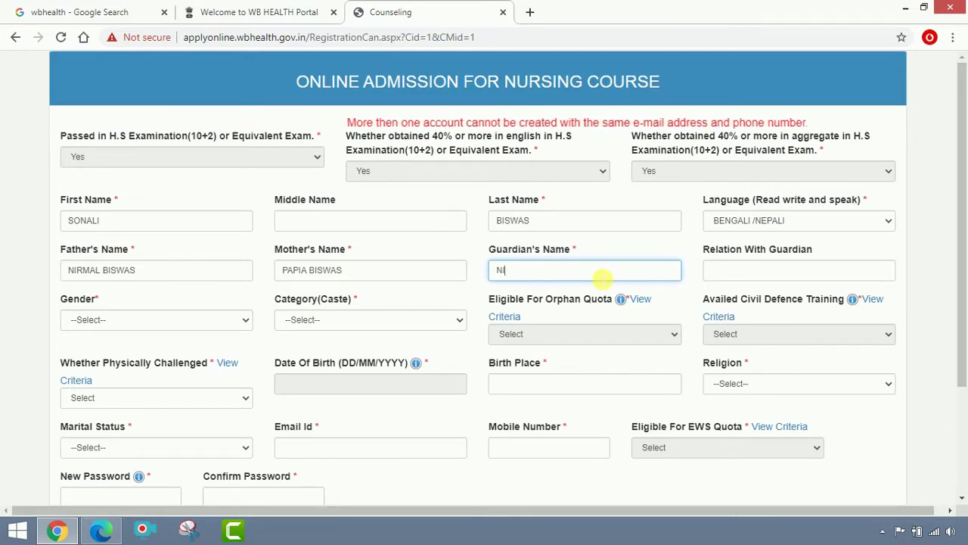
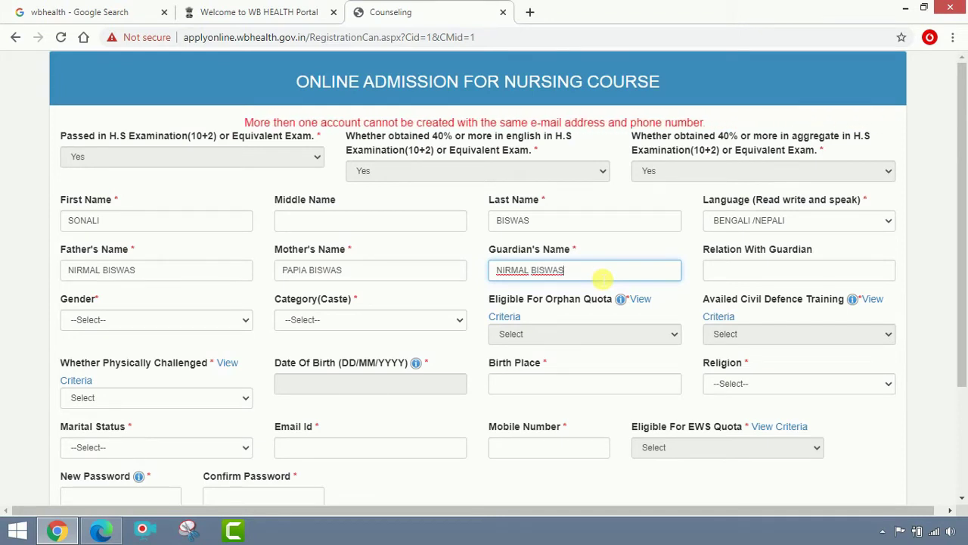
left_click(754, 270)
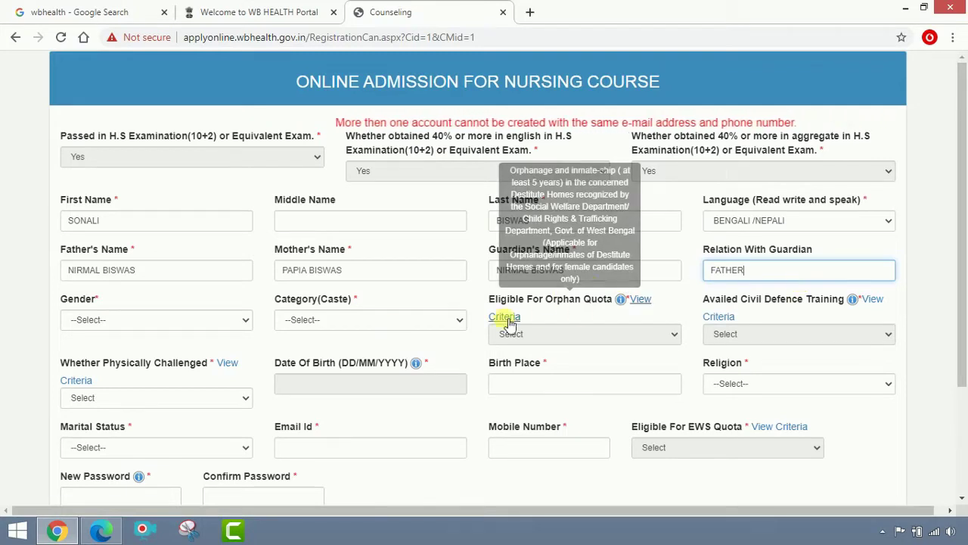
Set Gender to Female and Category (Caste) to General
left_click(154, 326)
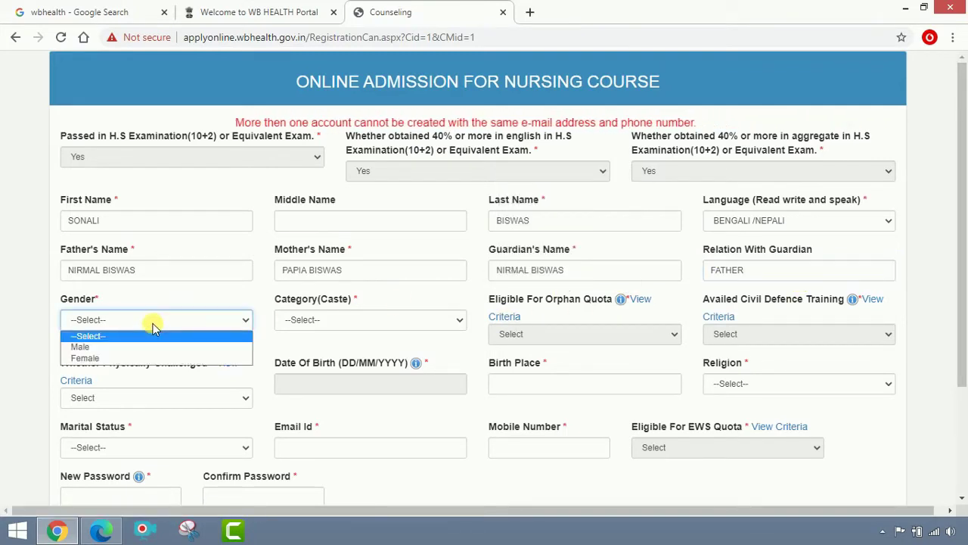
left_click(134, 359)
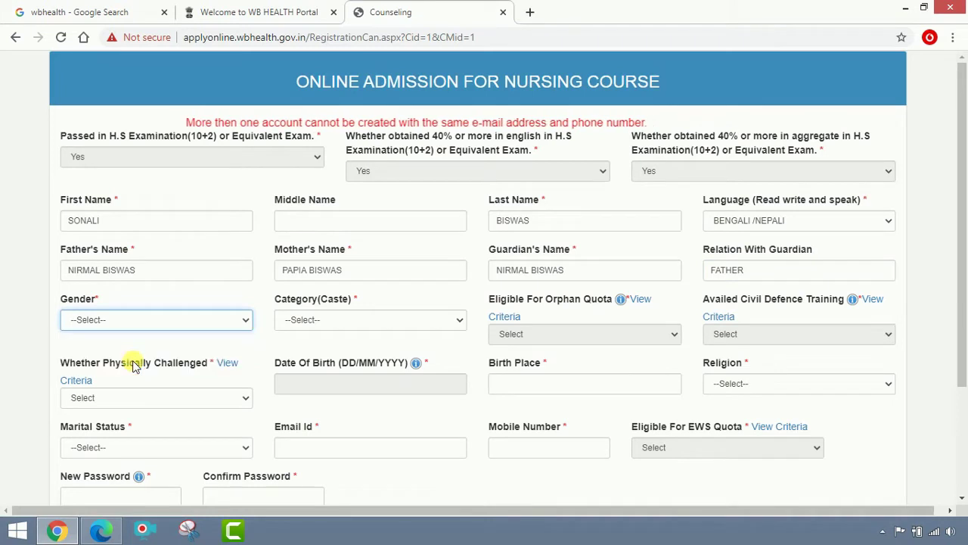
left_click(310, 319)
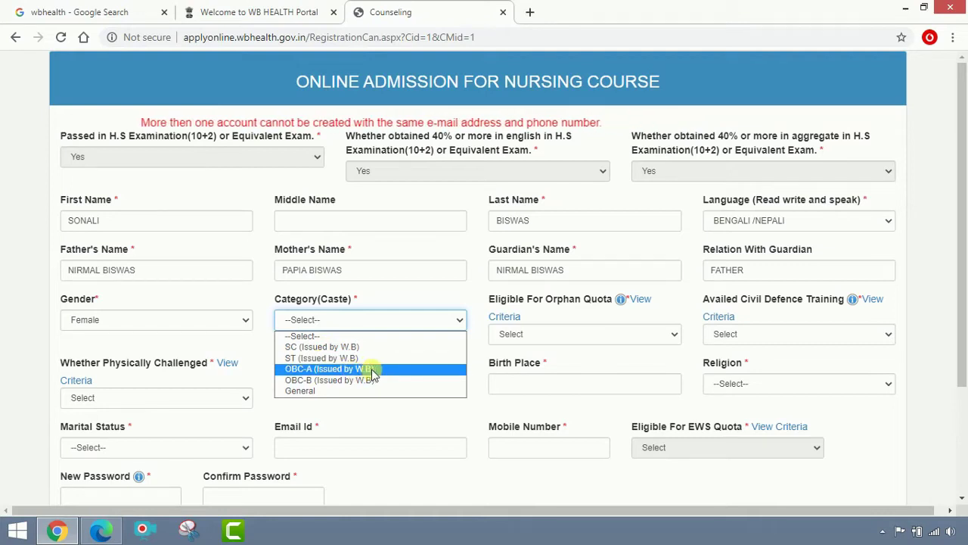
left_click(337, 391)
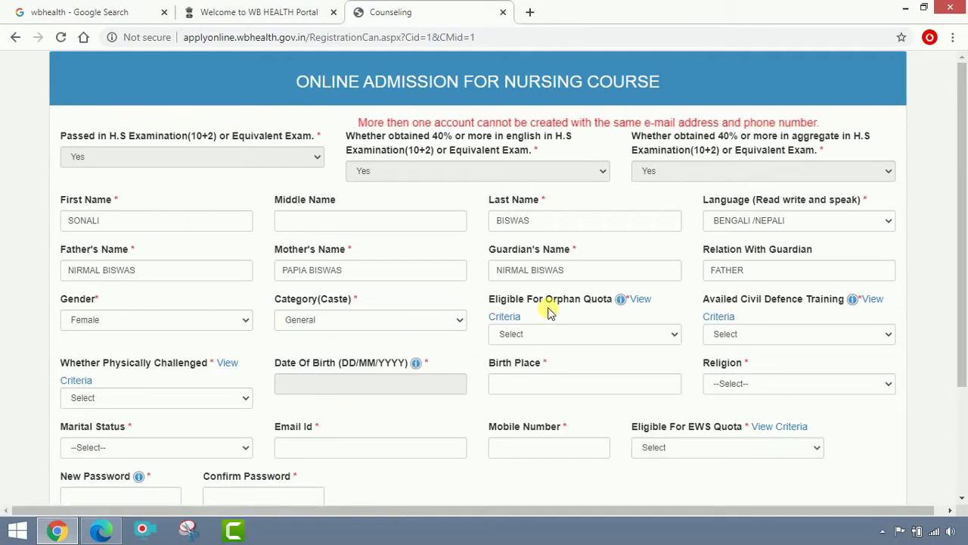
Set Orphan Quota, Civil Defence Training and Physically Challenged each to NO
left_click(621, 336)
left_click(608, 373)
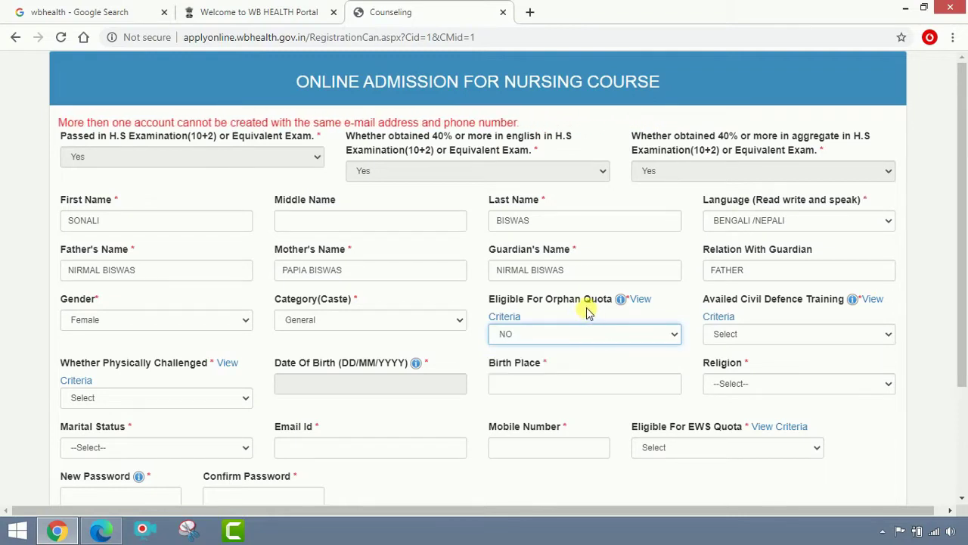
left_click(825, 333)
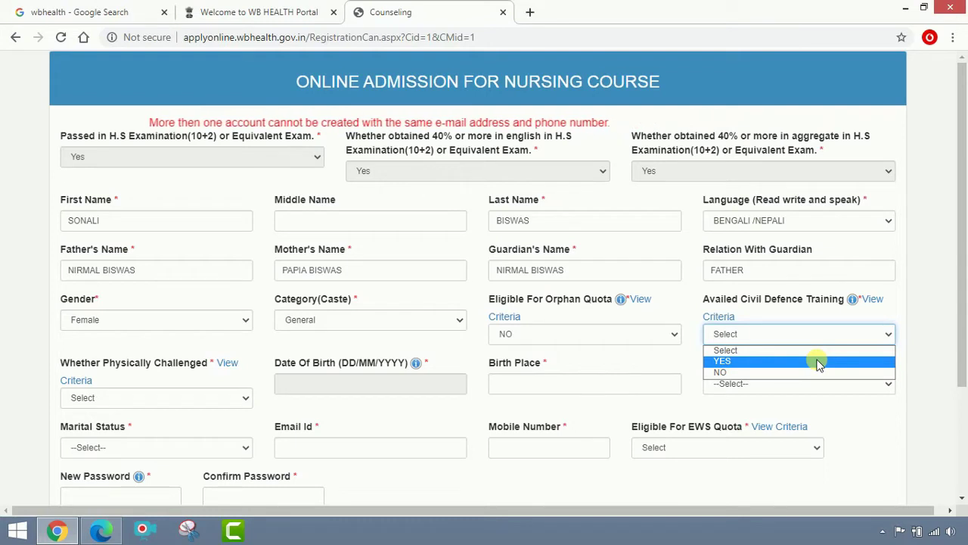
key("Down")
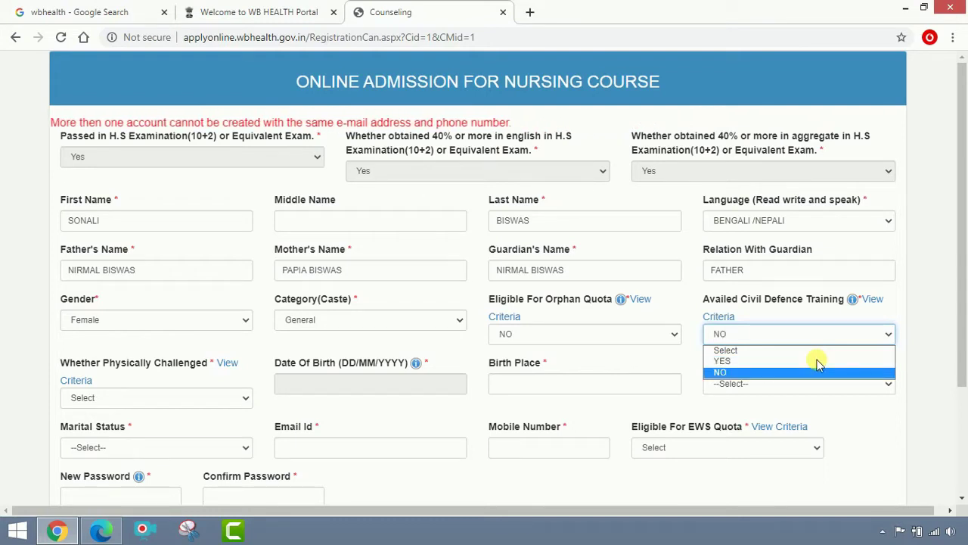
left_click(817, 364)
left_click(227, 363)
left_click(227, 398)
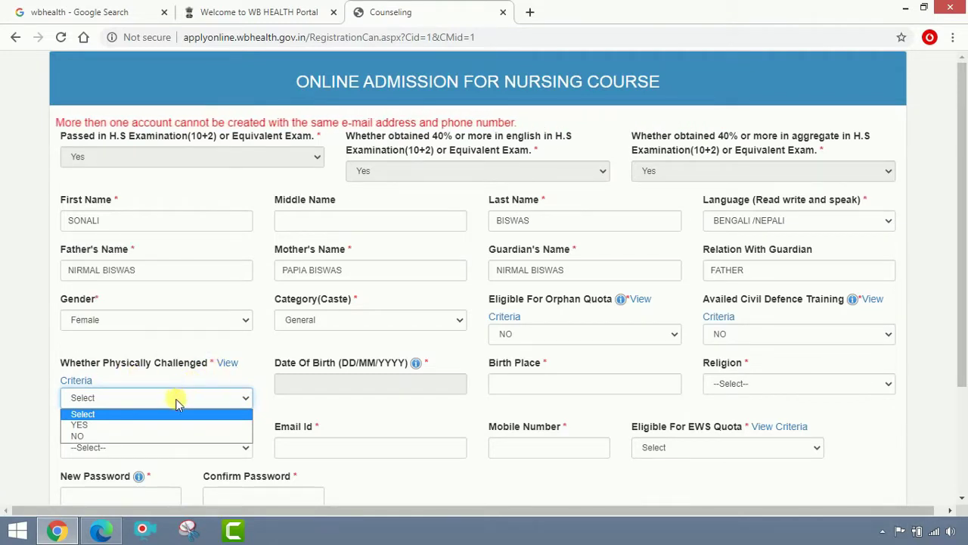
left_click(113, 434)
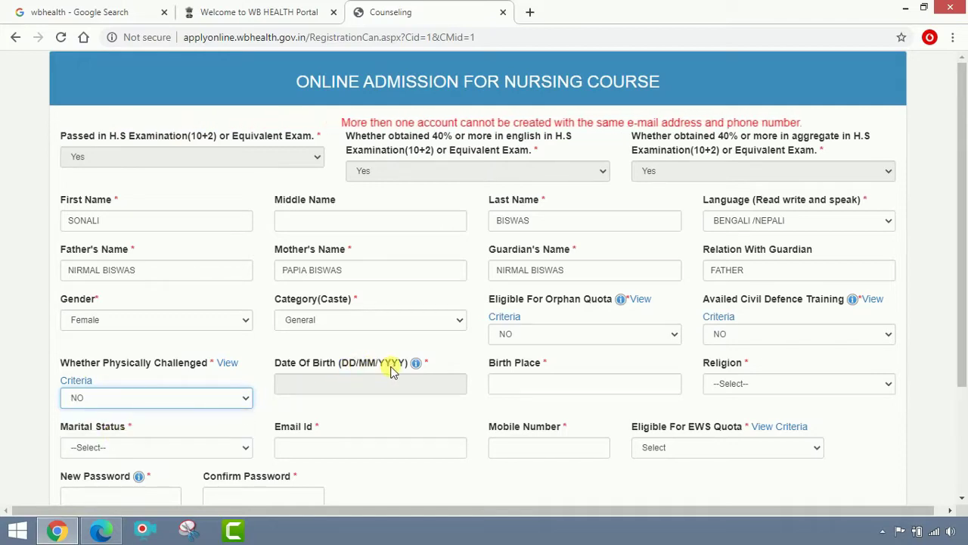
scroll(395, 380, "down", 2)
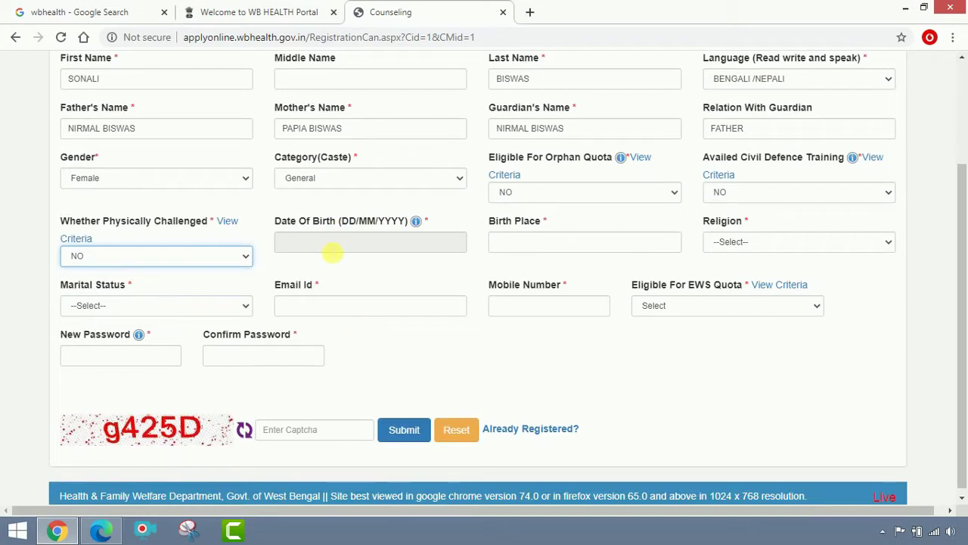
Pick 12 October 2002 as the Date Of Birth in the datepicker
left_click(331, 252)
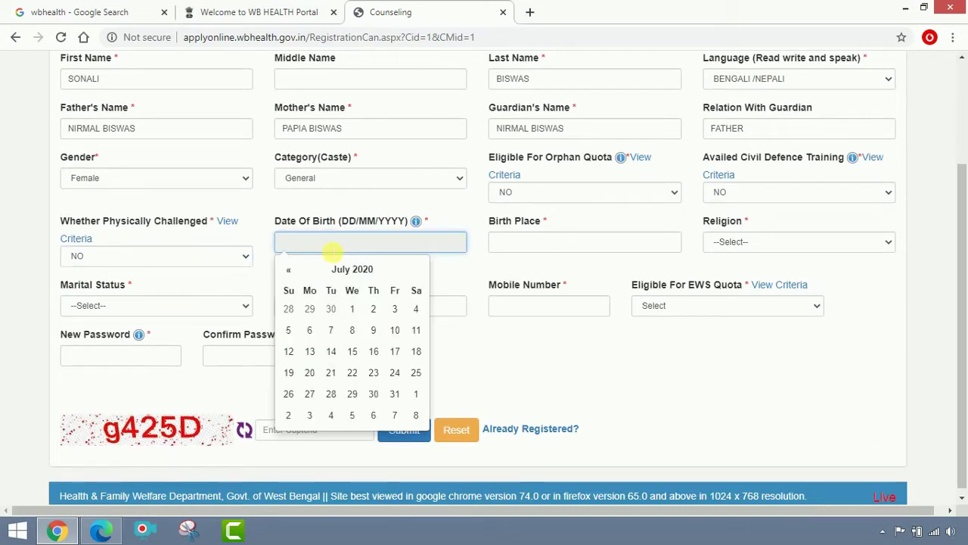
left_click(370, 277)
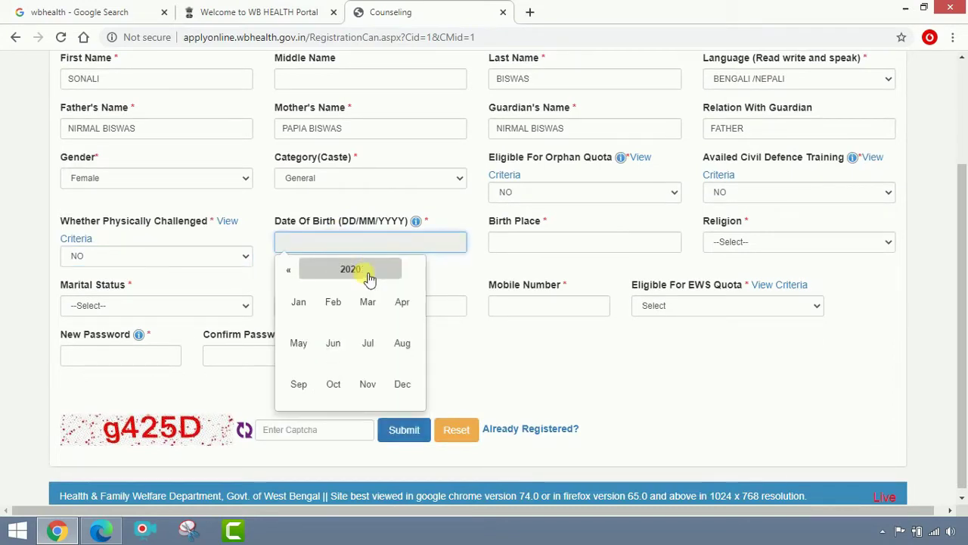
left_click(289, 271)
left_click(290, 271)
left_click(290, 271)
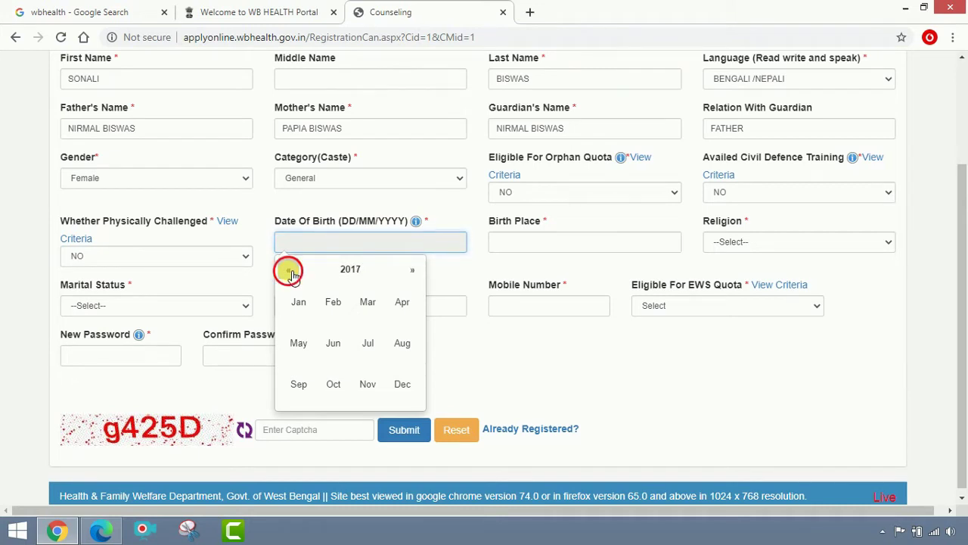
left_click(290, 271)
left_click(289, 271)
left_click(290, 271)
left_click(290, 271)
left_click(290, 270)
left_click(292, 272)
left_click(291, 273)
left_click(291, 273)
left_click(291, 273)
left_click(291, 273)
left_click(291, 272)
left_click(292, 273)
left_click(291, 273)
left_click(291, 272)
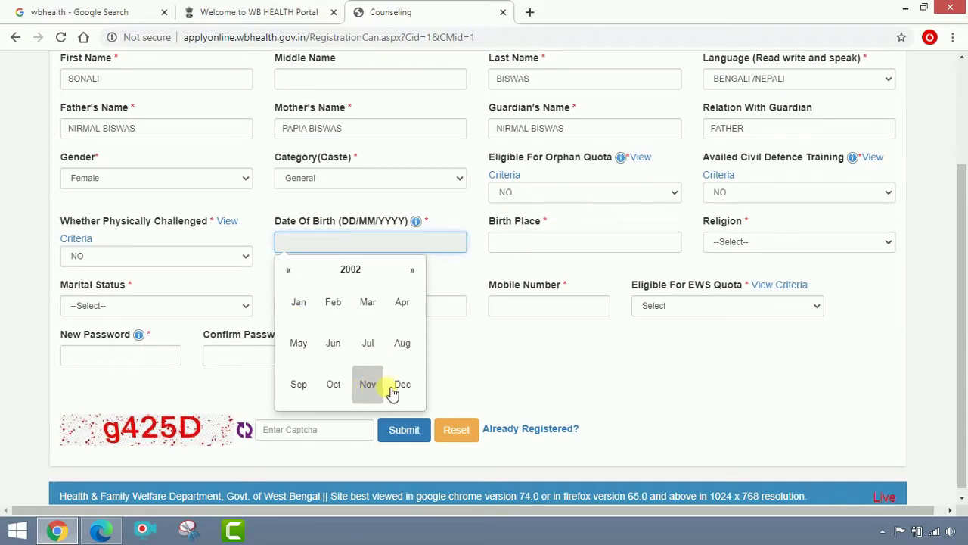
left_click(333, 384)
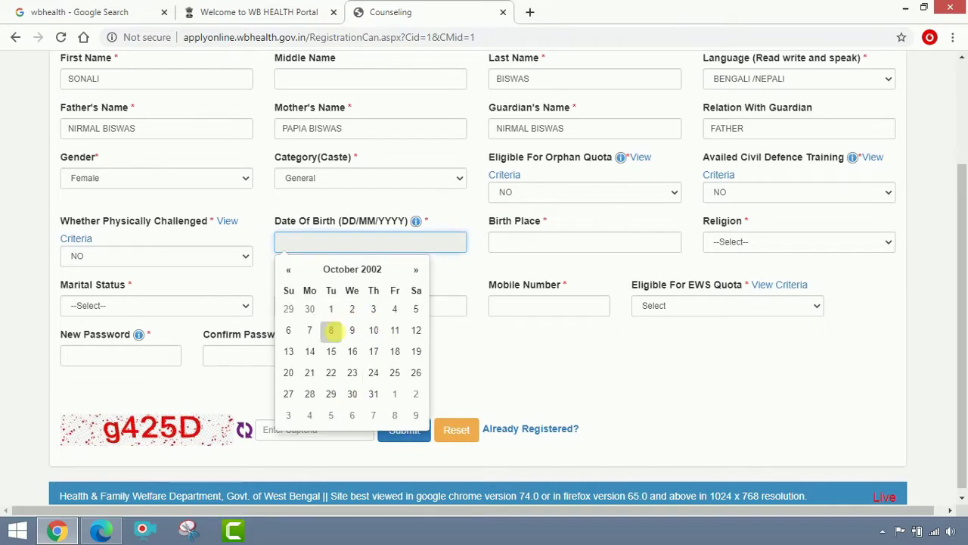
left_click(416, 331)
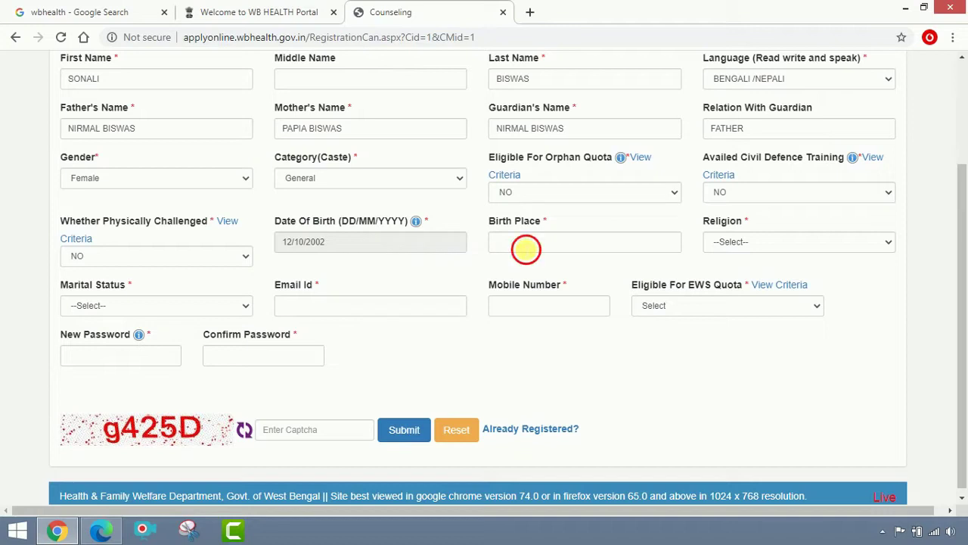
Enter BERHAMPORE as Birth Place and set Religion to Hinduism
left_click(526, 248)
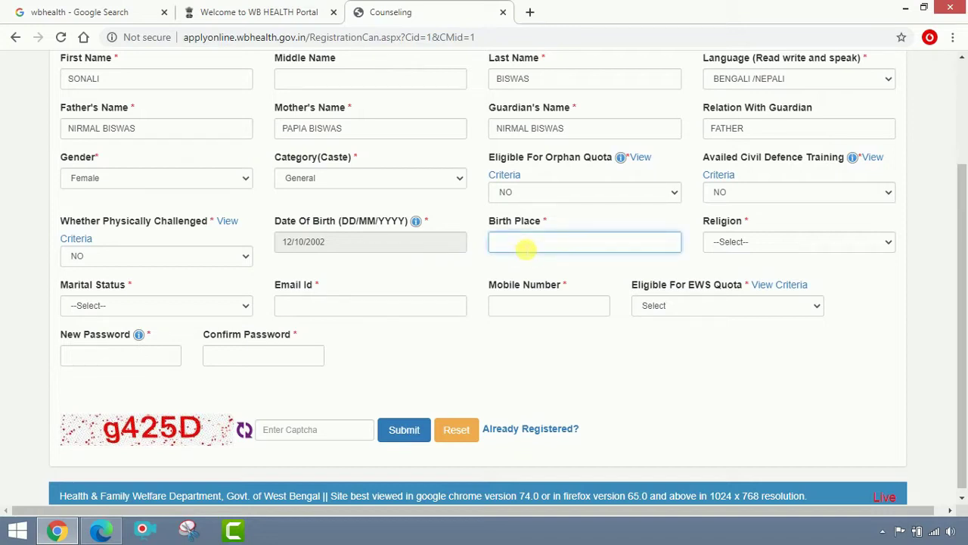
type("BERHAMPORE")
double_click(526, 248)
left_click(775, 248)
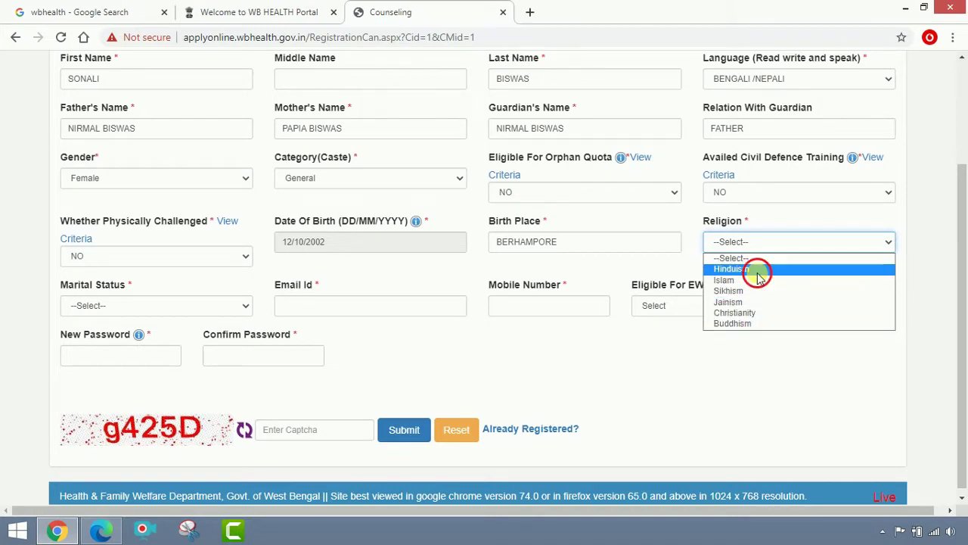
left_click(756, 270)
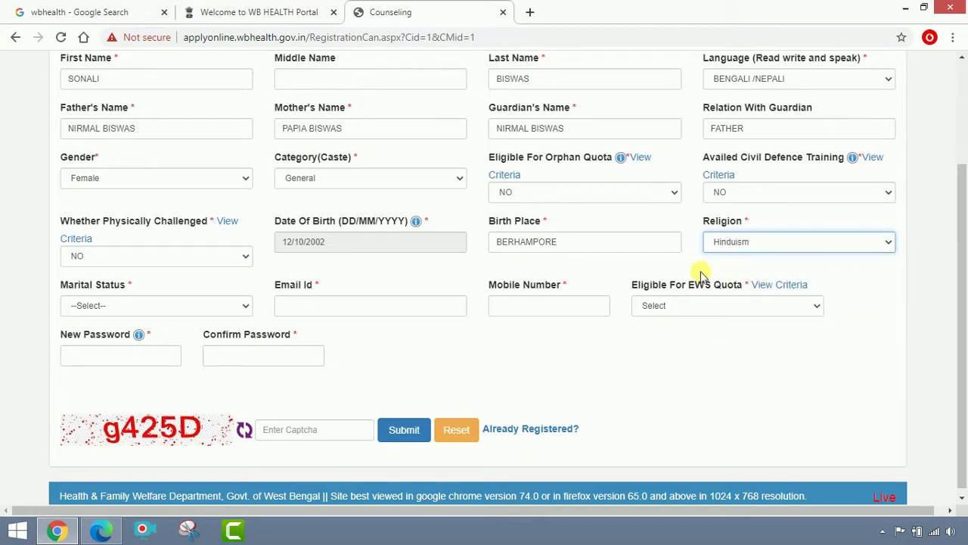
Set Marital Status to Unmarried
left_click(118, 303)
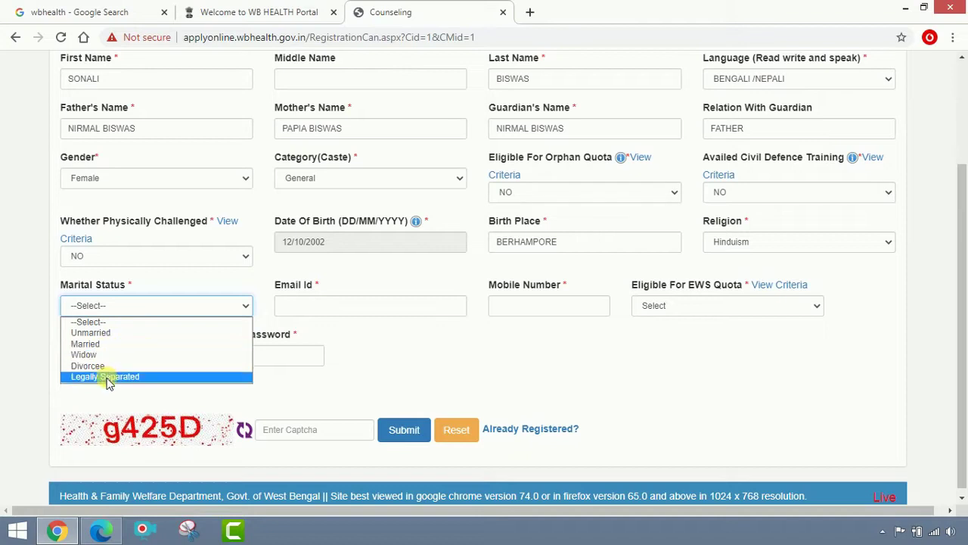
left_click(106, 335)
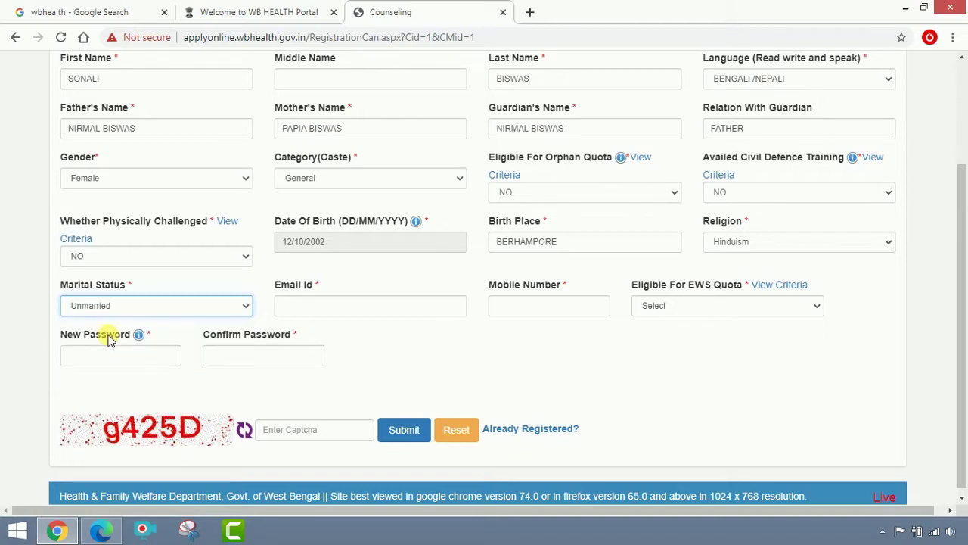
left_click(331, 312)
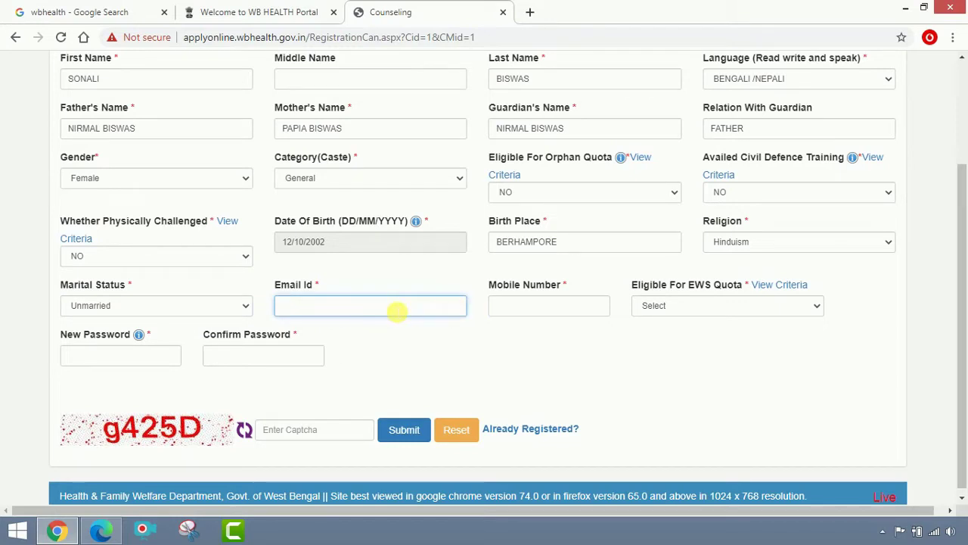
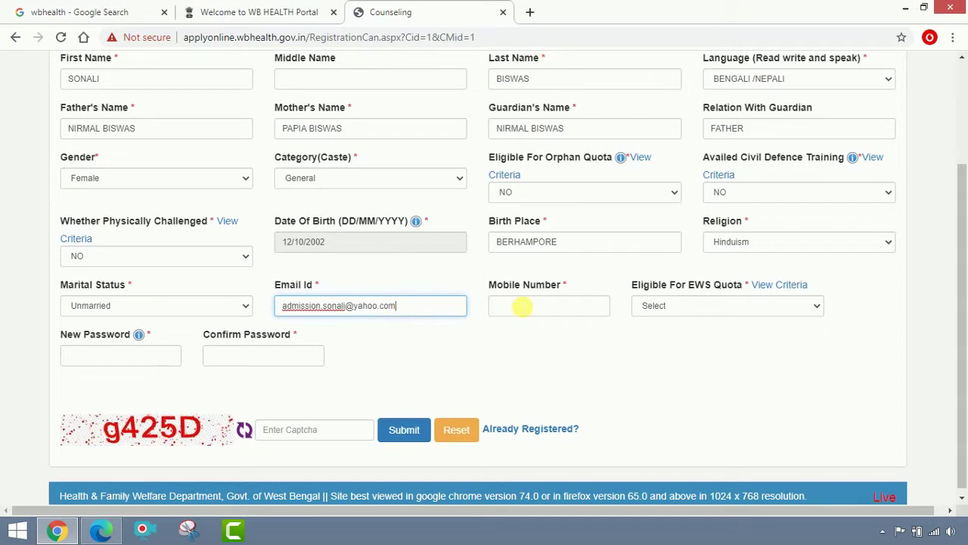
Enter the applicant's e-mail address and mobile number, then request the mobile OTP
left_click(519, 305)
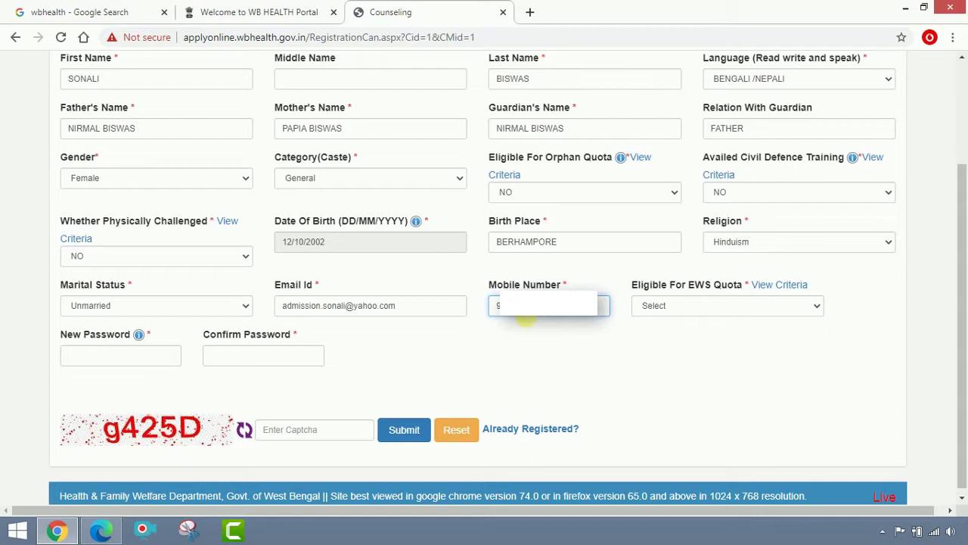
left_click(680, 308)
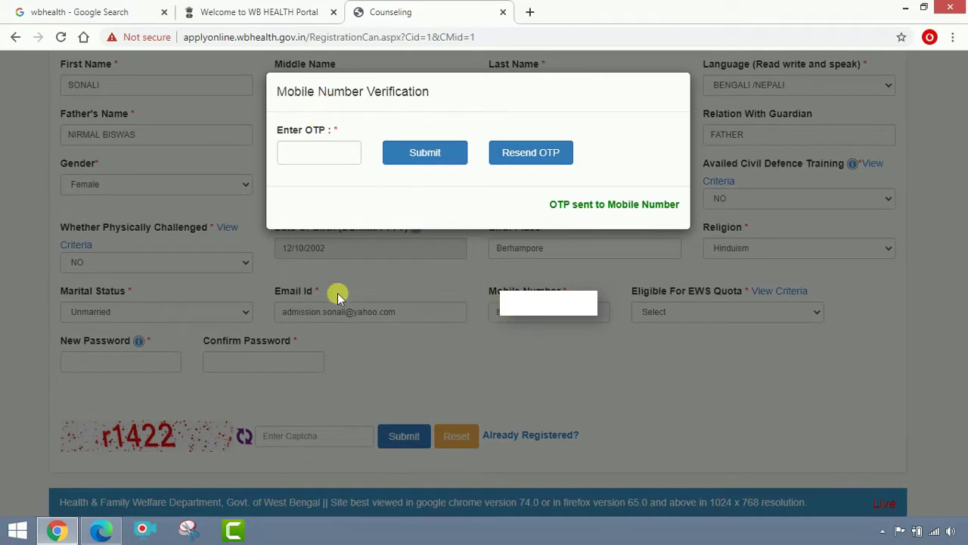
Enter the SMS verification code and submit it to verify the mobile number
left_click(305, 154)
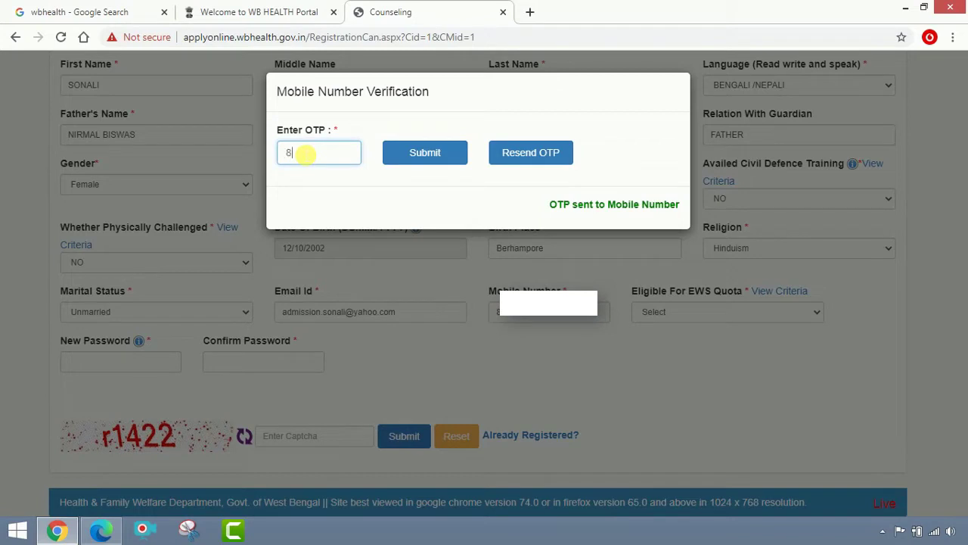
left_click(410, 161)
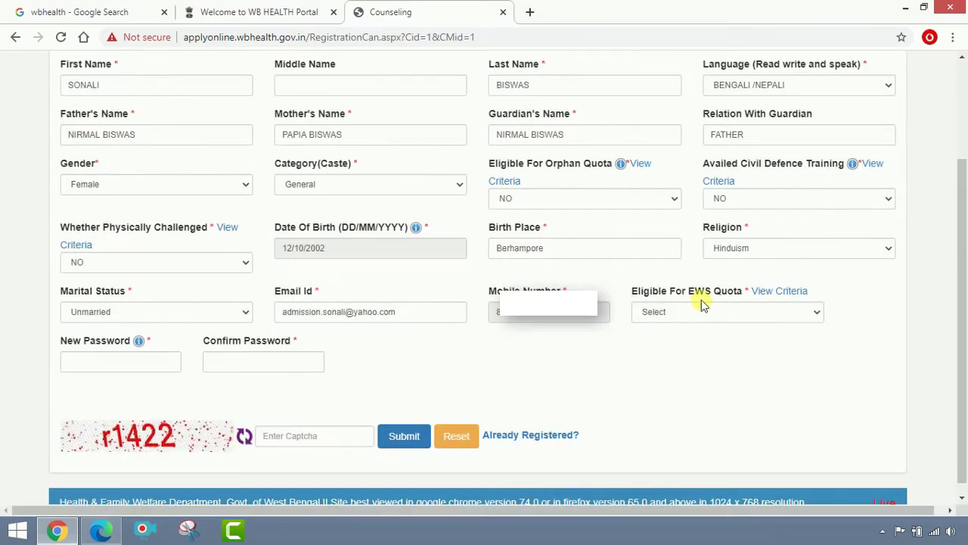
Set EWS Quota to NO and fill in the New Password and Confirm Password fields
left_click(690, 313)
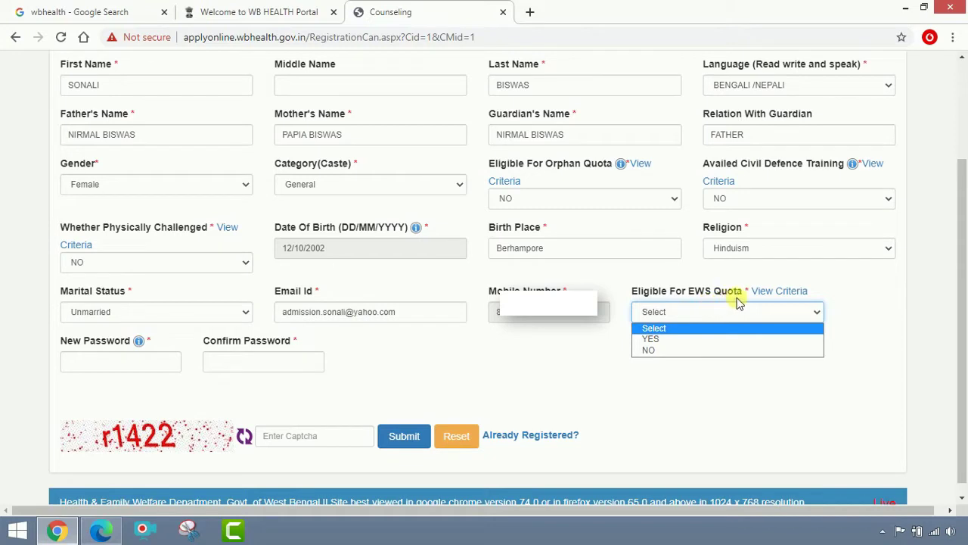
left_click(650, 350)
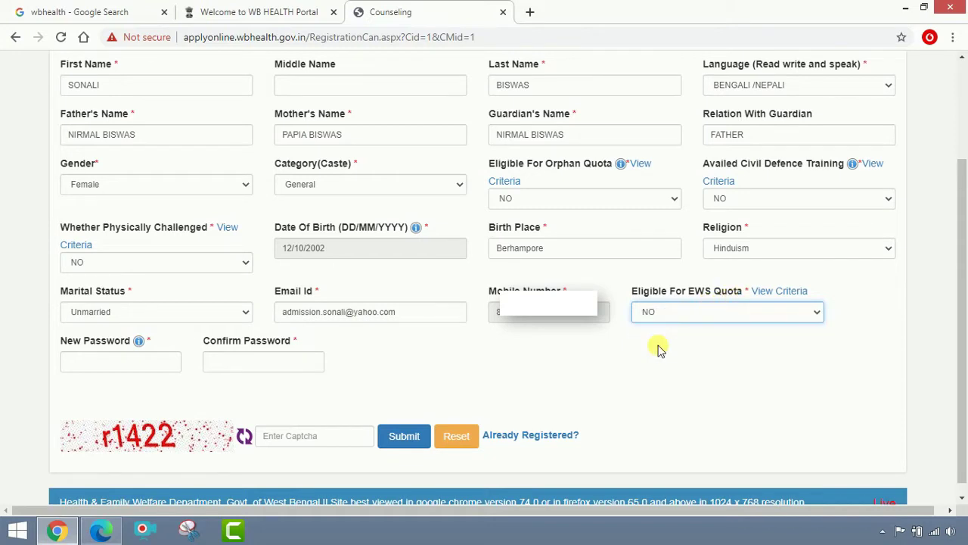
left_click(129, 363)
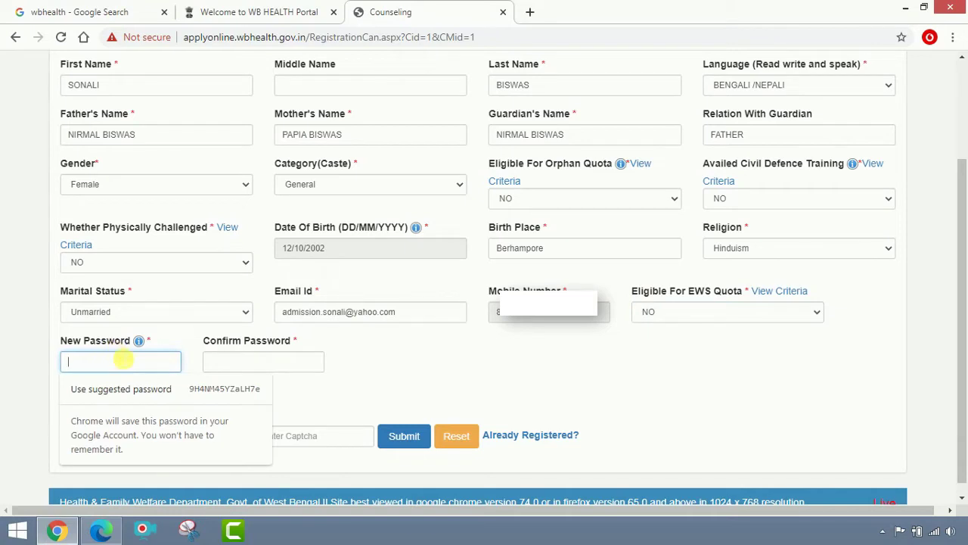
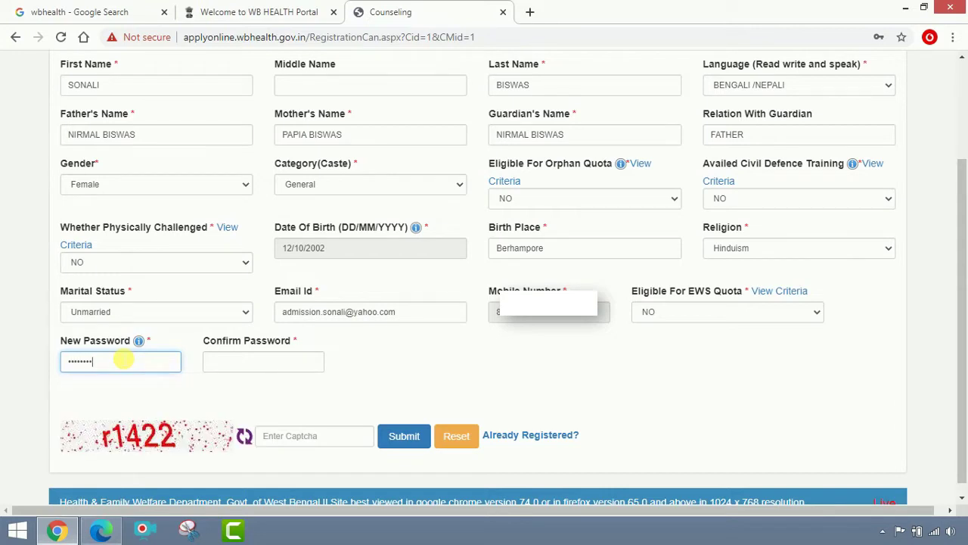
left_click(264, 362)
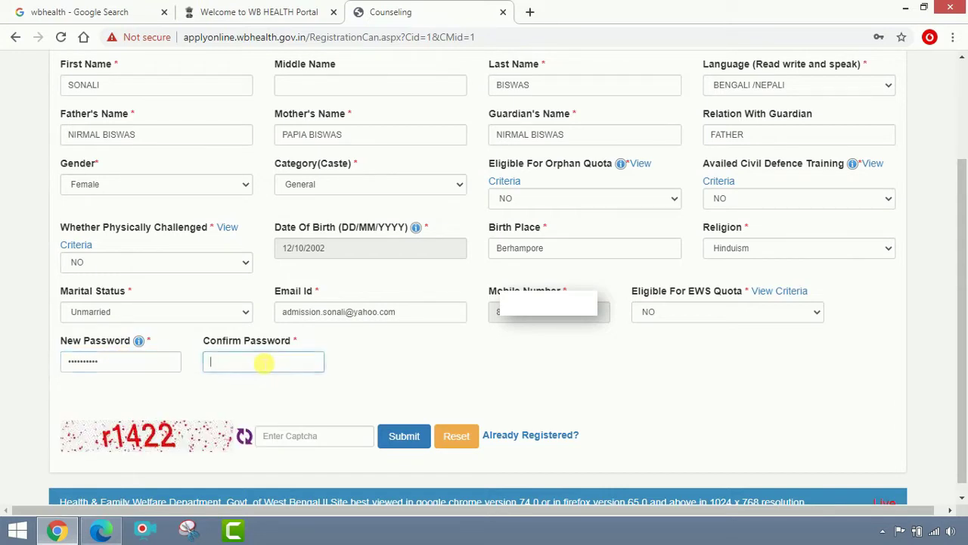
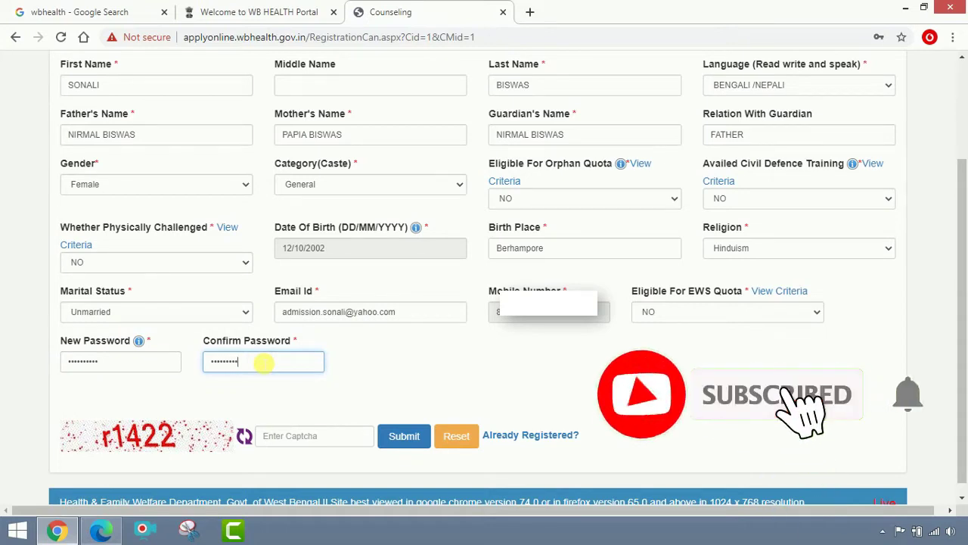
left_click(301, 441)
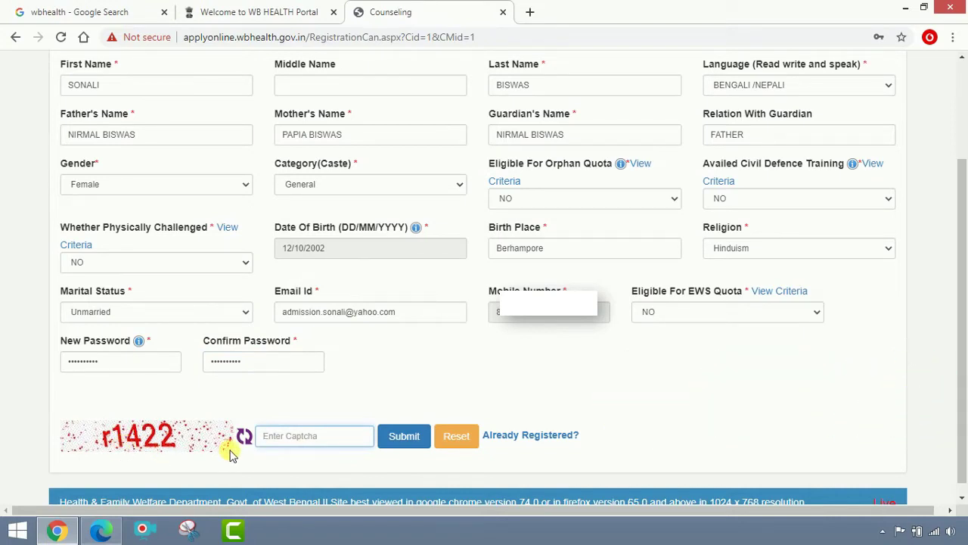
Enter the captcha, submit the registration, and acknowledge the account-created alert
type("r1422")
left_click(418, 446)
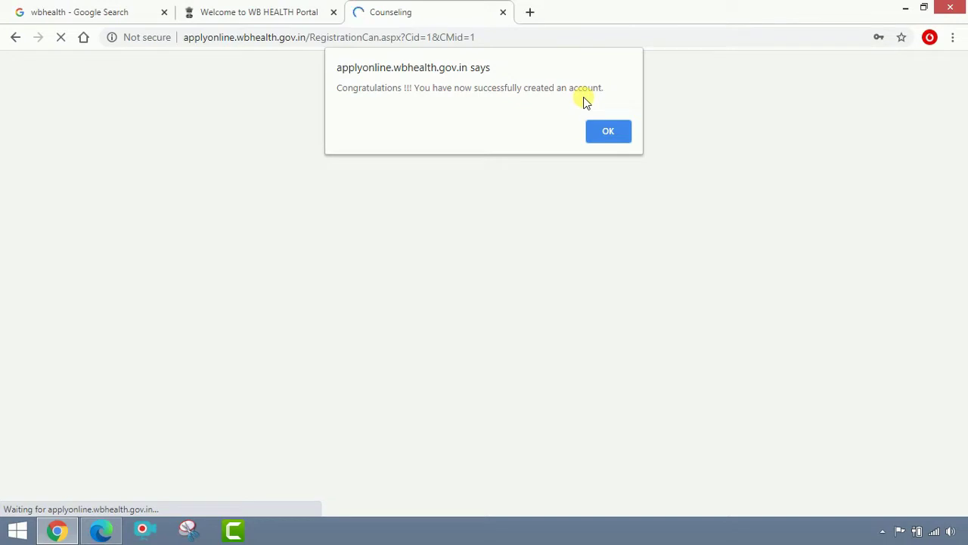
left_click(617, 137)
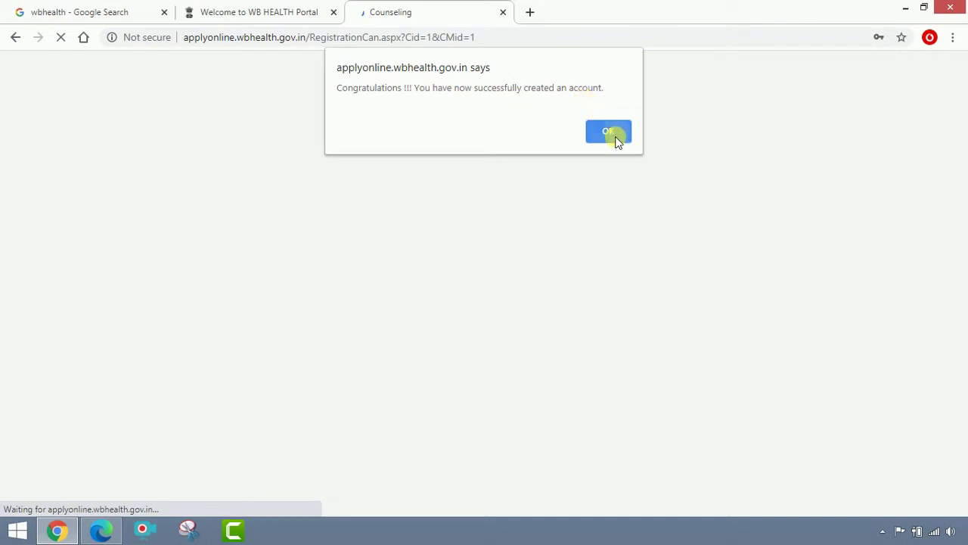
scroll(223, 340, "down", 2)
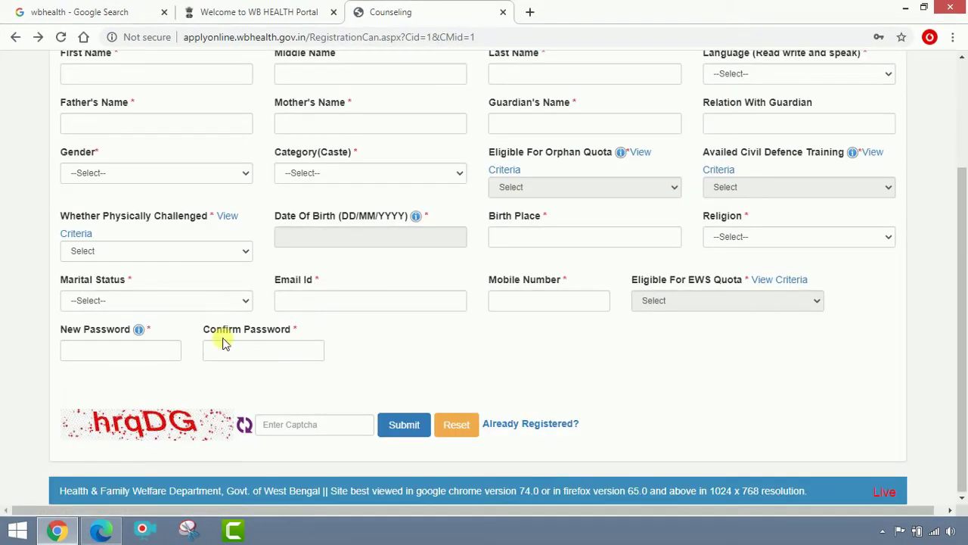
Go to the Login page and enter the registered e-mail, the account password and the captcha
left_click(538, 428)
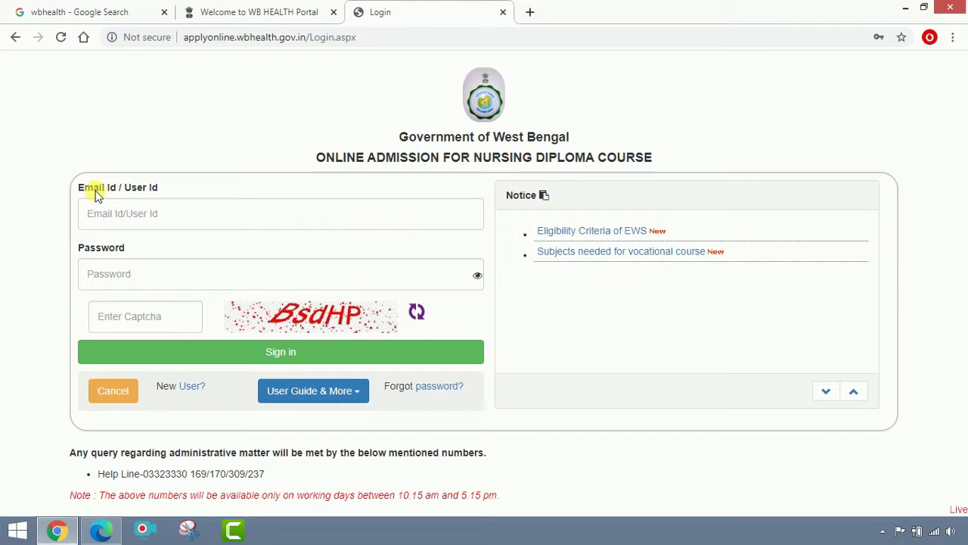
left_click(119, 217)
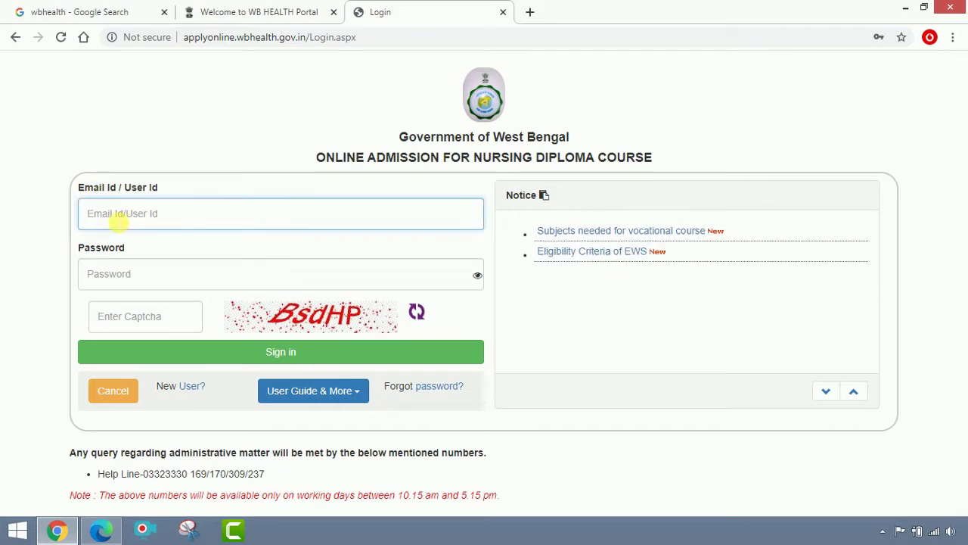
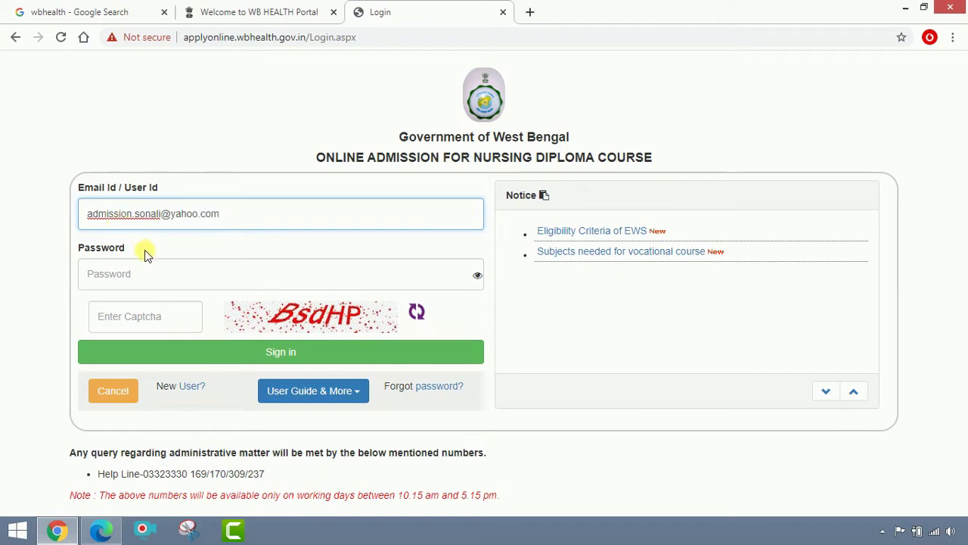
left_click(153, 277)
type("•••••")
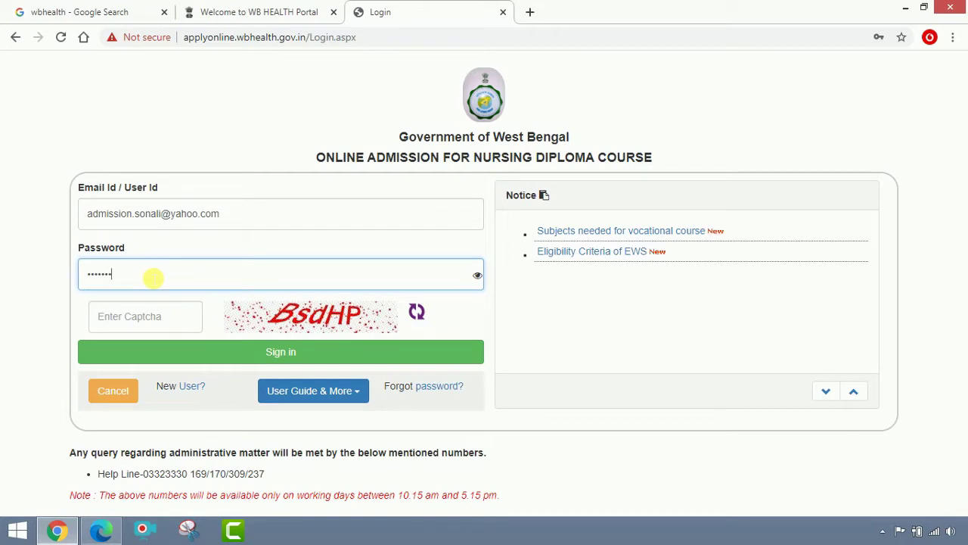
type("•••")
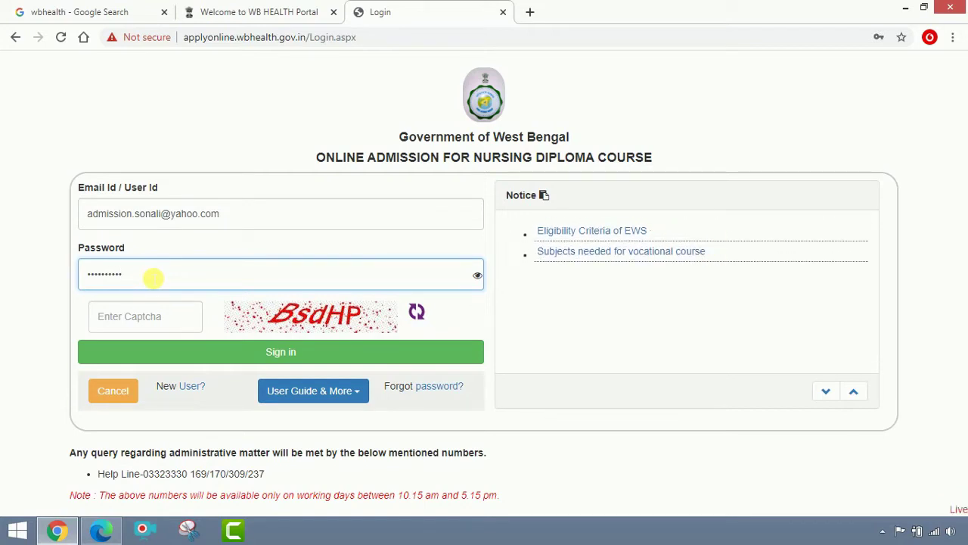
left_click(163, 316)
type("B")
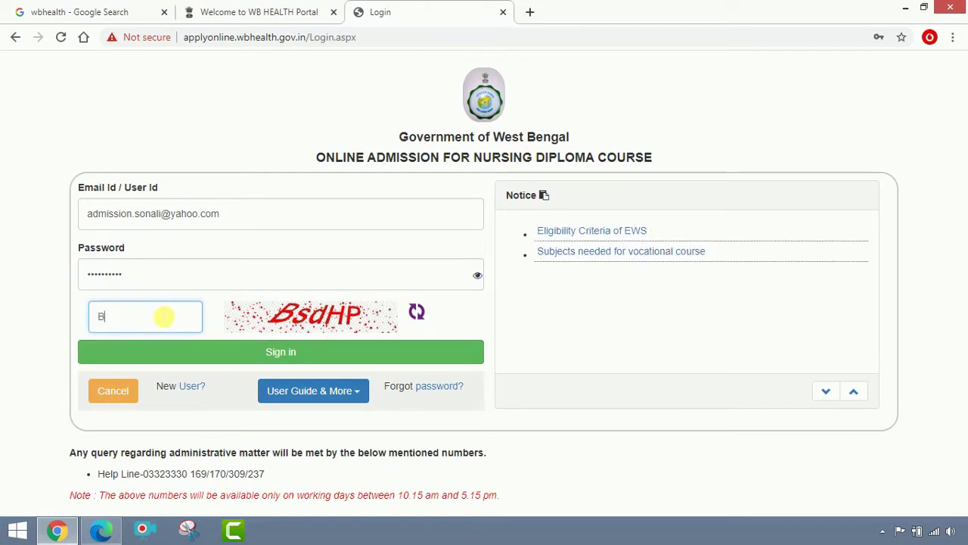
type("sd")
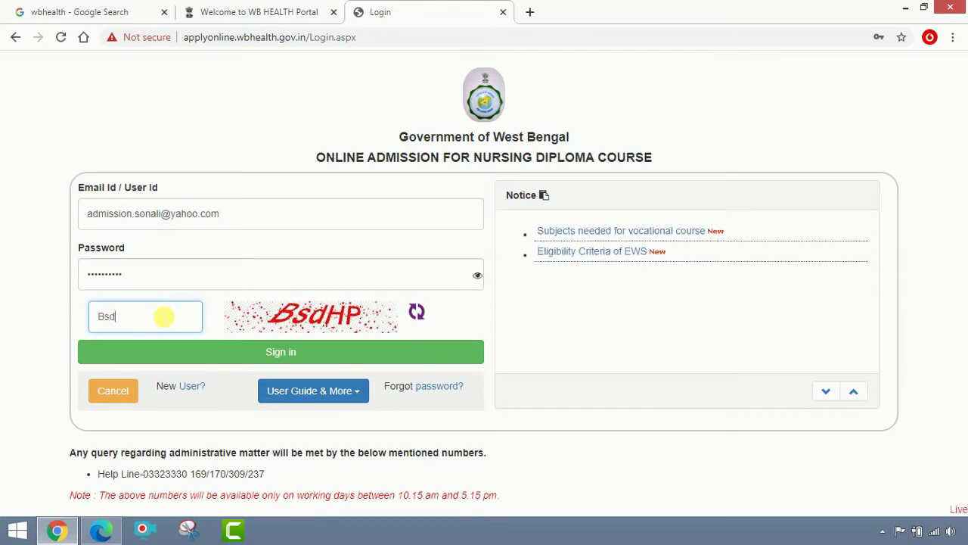
type("HP")
Sign in to reach the candidate Application Details page
left_click(243, 365)
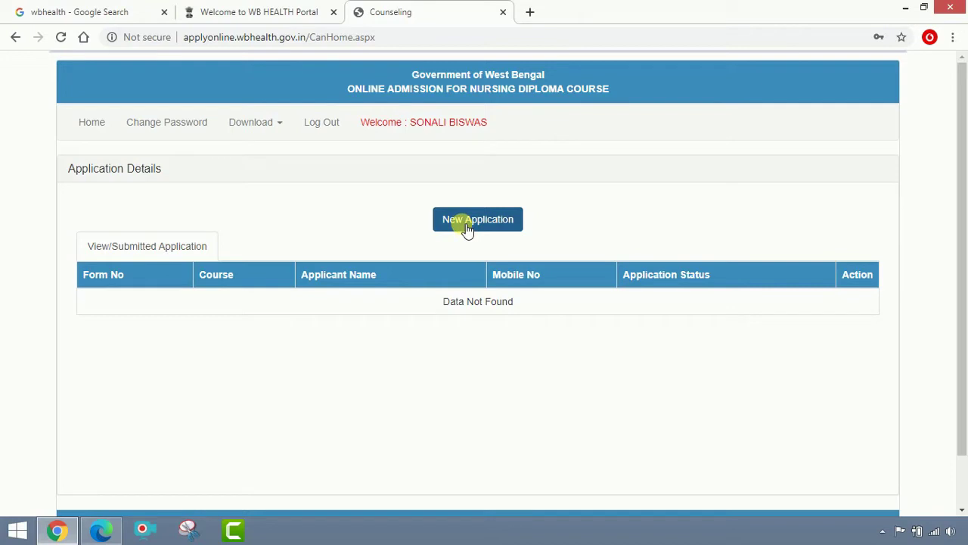
Create a New Application and choose Apply Now for G.N.M Counseling 2020
left_click(467, 227)
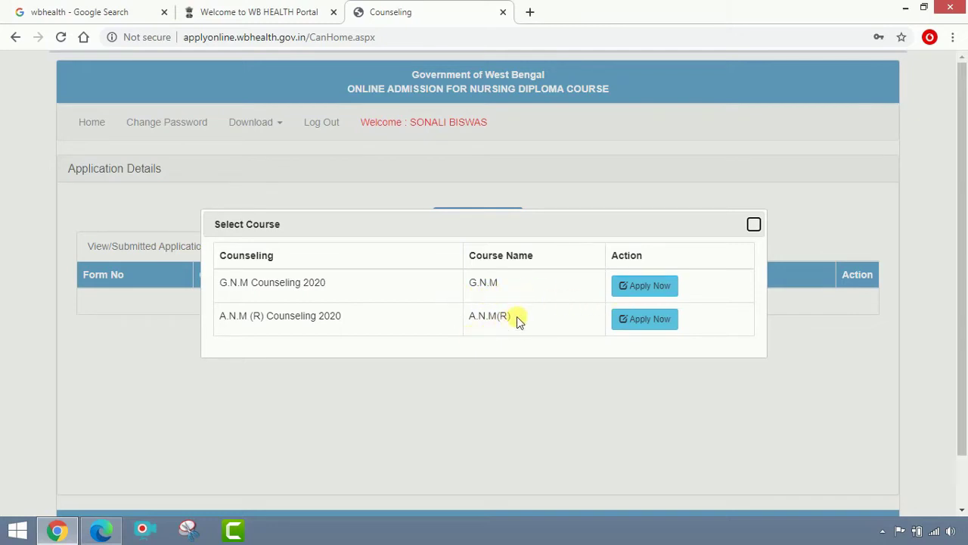
left_click(650, 286)
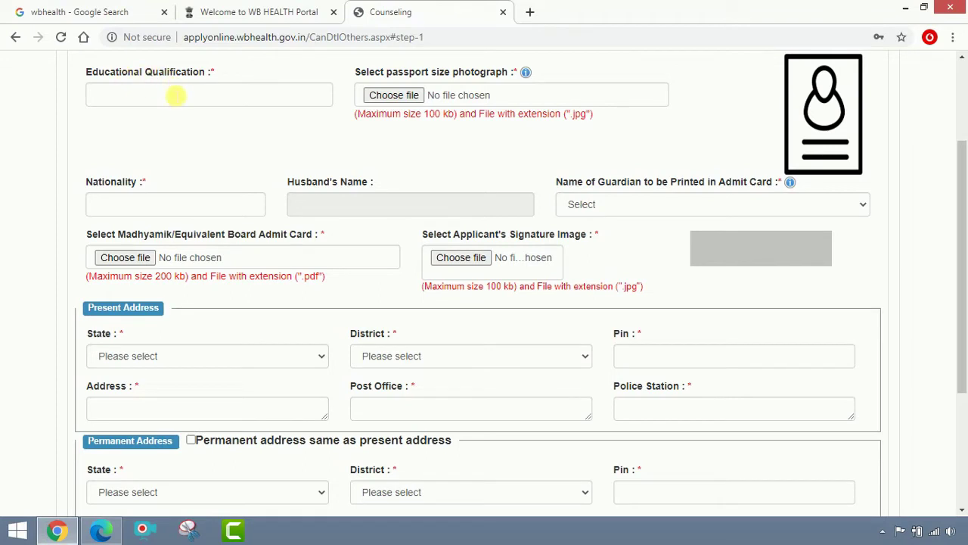
Enter HIGHER SECONDARY as the educational qualification
left_click(176, 95)
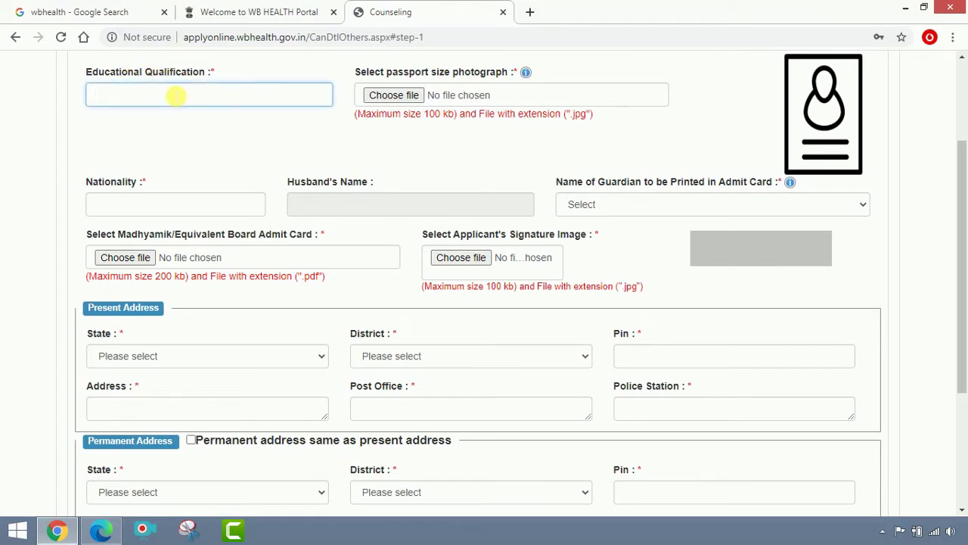
type("higher SECONDARY")
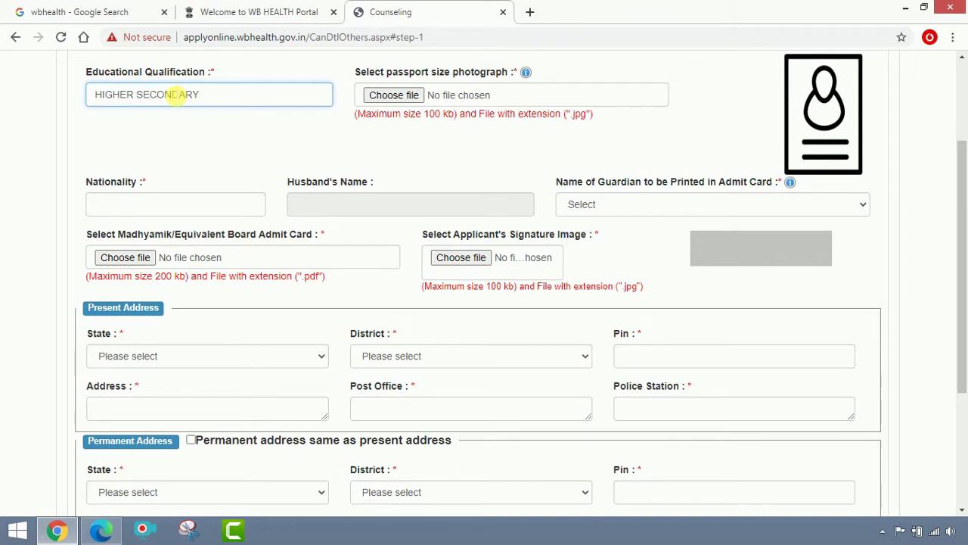
key("Tab")
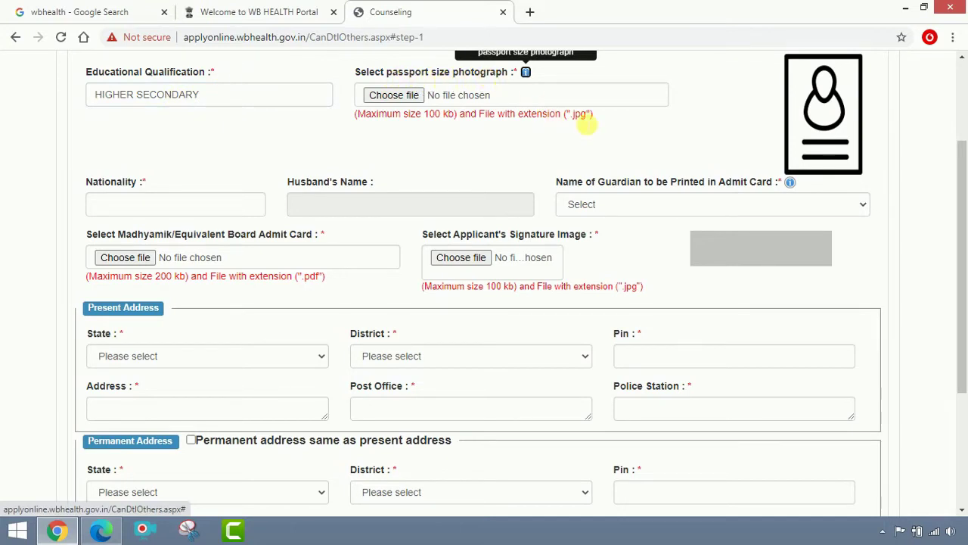
Upload the applicant's passport photo from the documents folder
left_click(658, 118)
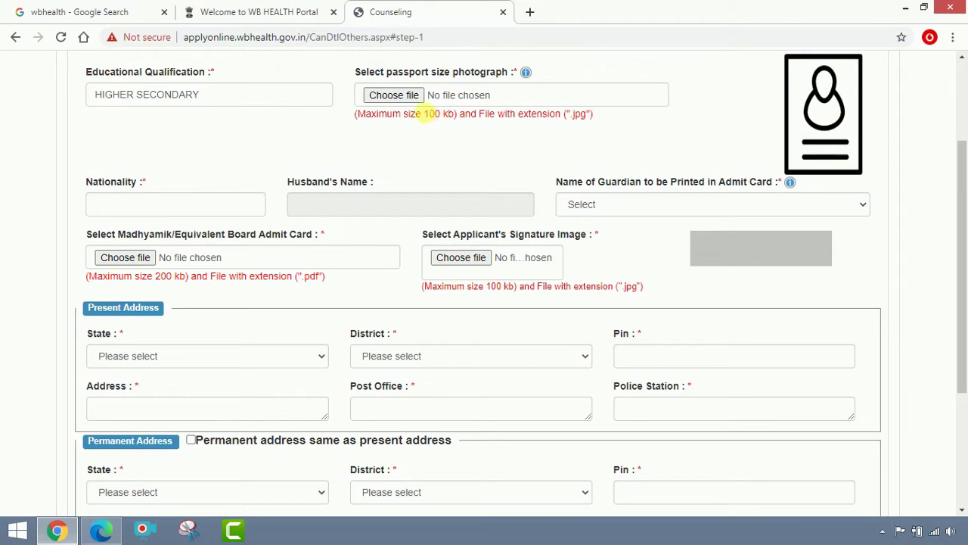
left_click(404, 99)
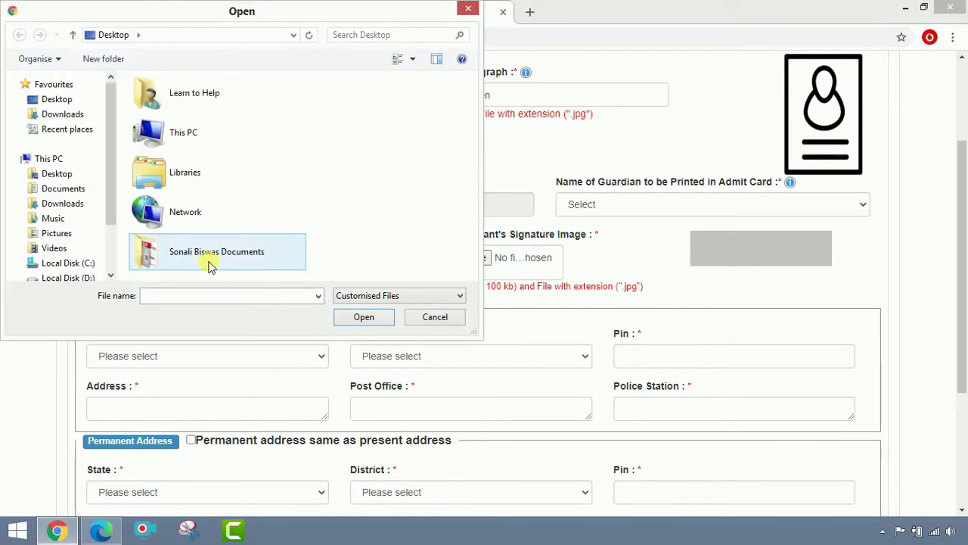
double_click(209, 262)
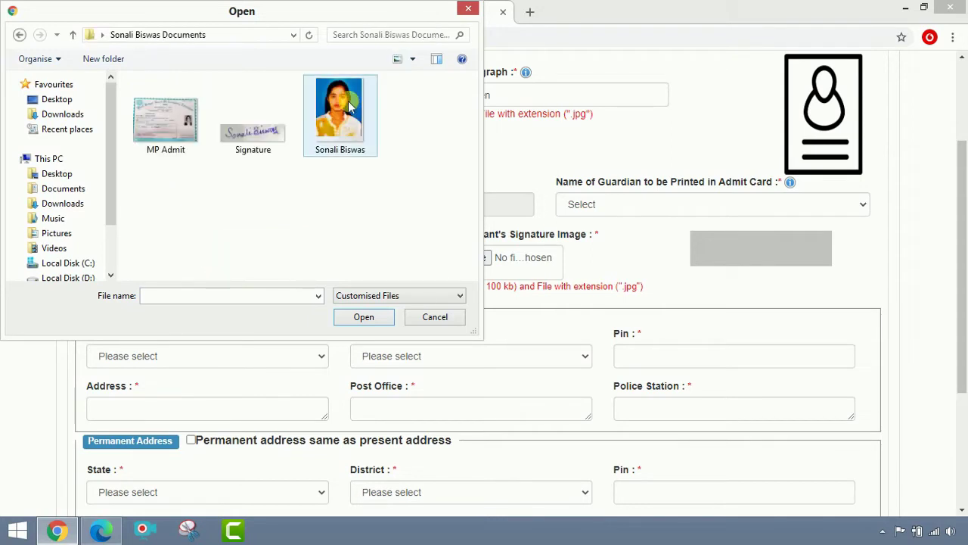
left_click(349, 107)
left_click(363, 318)
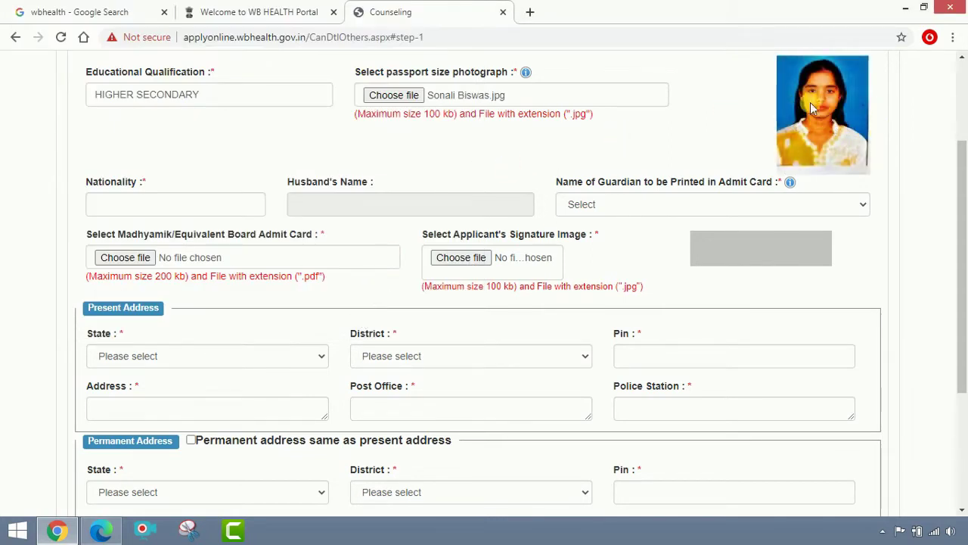
Set nationality to INDIAN and choose Father as the guardian
left_click(233, 209)
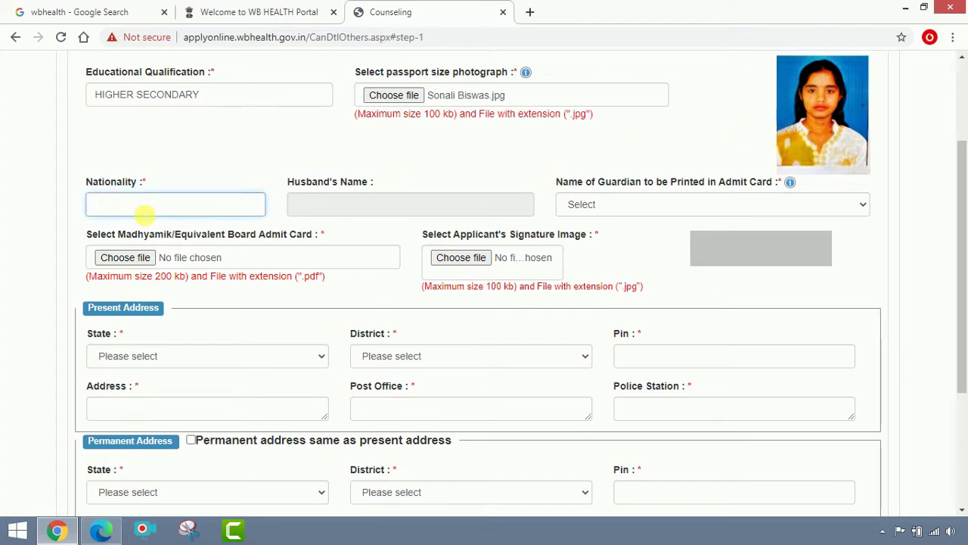
type("INDIAN")
key("Tab")
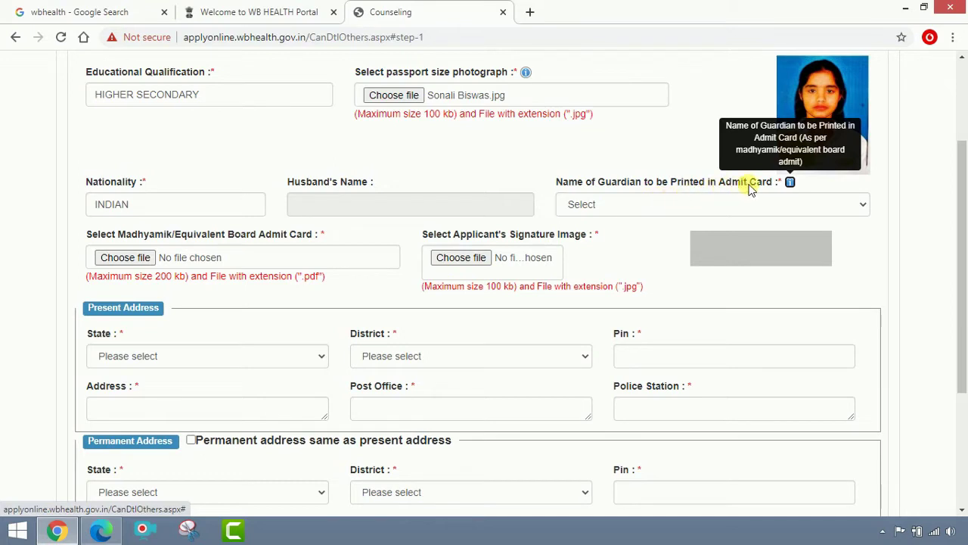
left_click(798, 206)
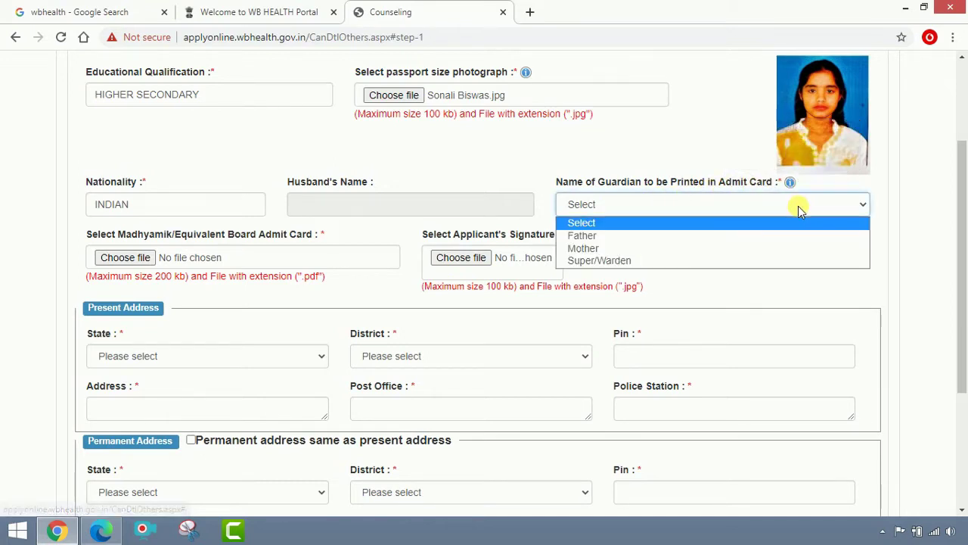
left_click(721, 236)
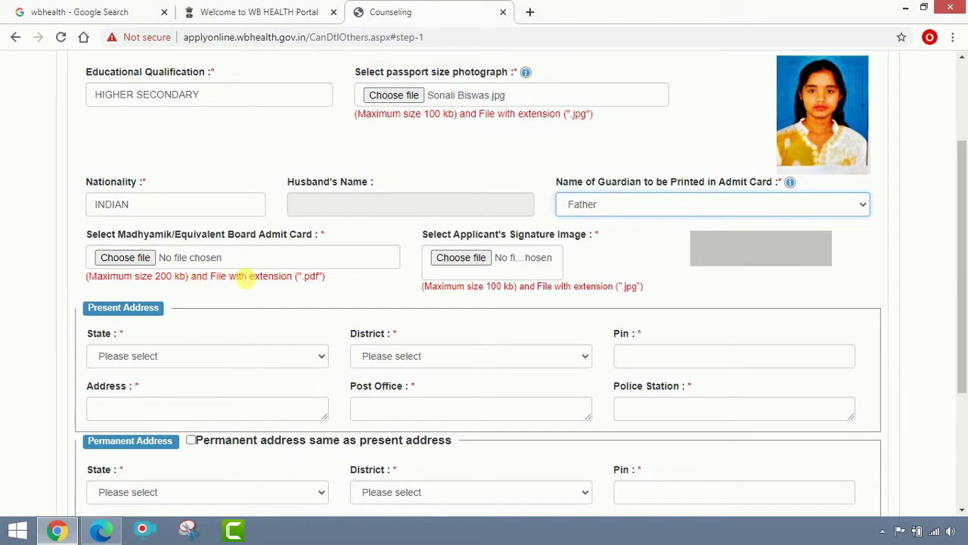
Attach MP Admit.pdf as the Madhyamik admit card and upload the signature image
left_click(144, 259)
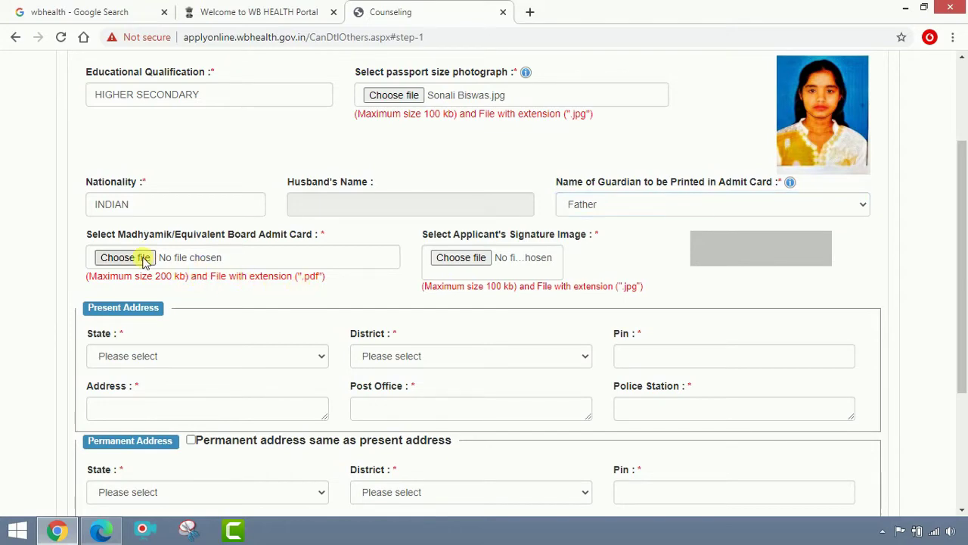
double_click(257, 135)
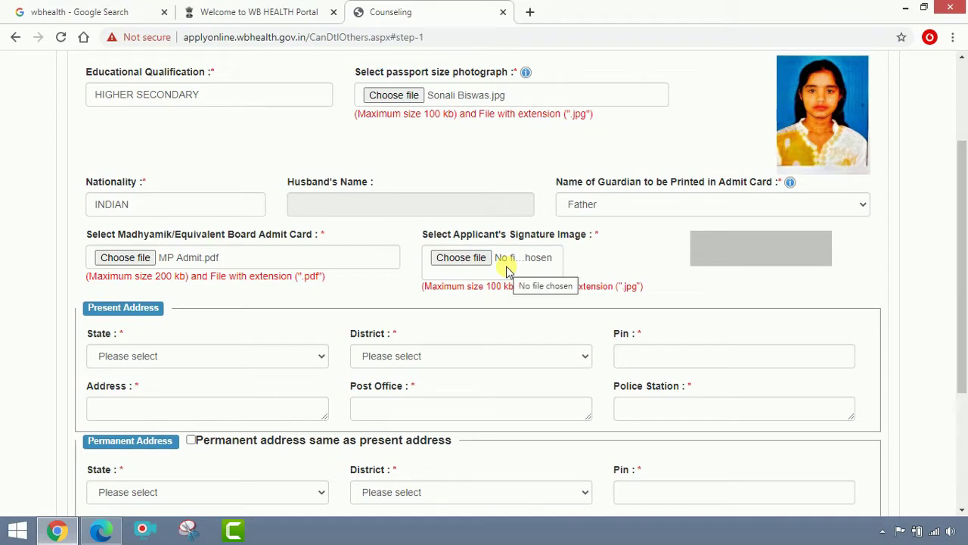
left_click(463, 261)
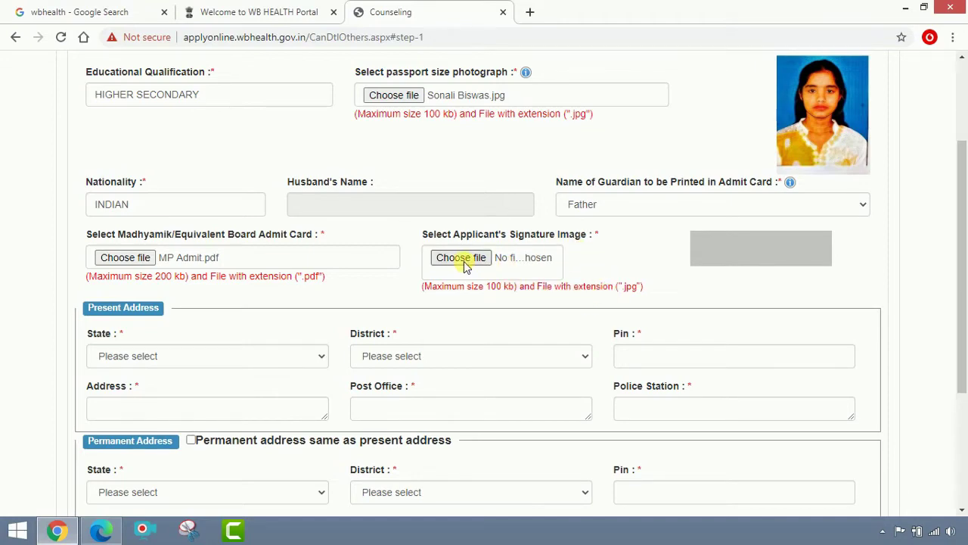
double_click(242, 150)
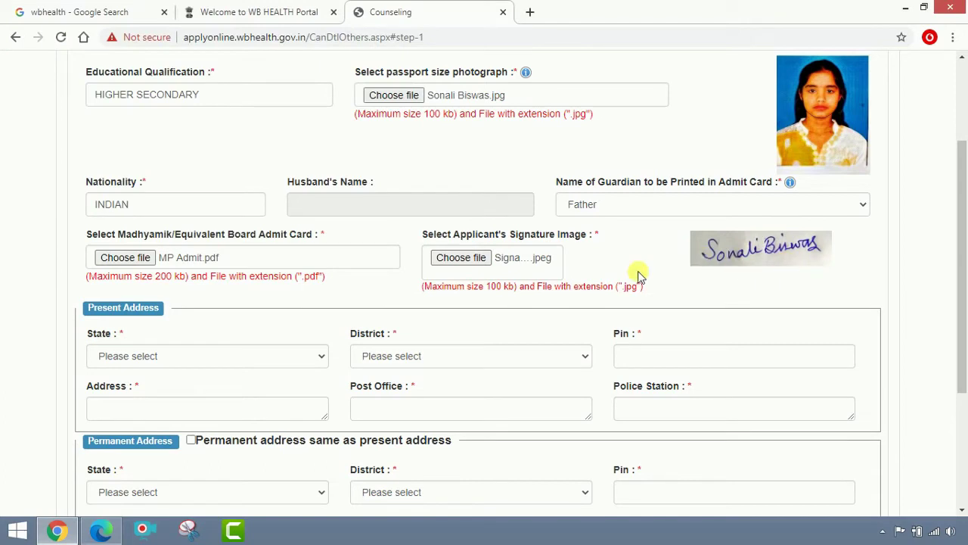
scroll(546, 271, "down", 1)
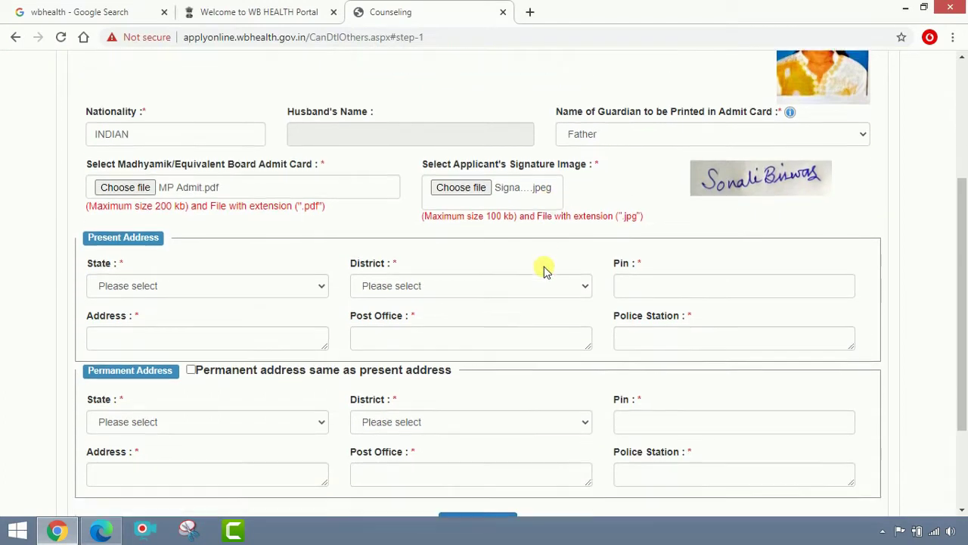
Select the present-address state and district, then enter the pin code and address line
left_click(169, 287)
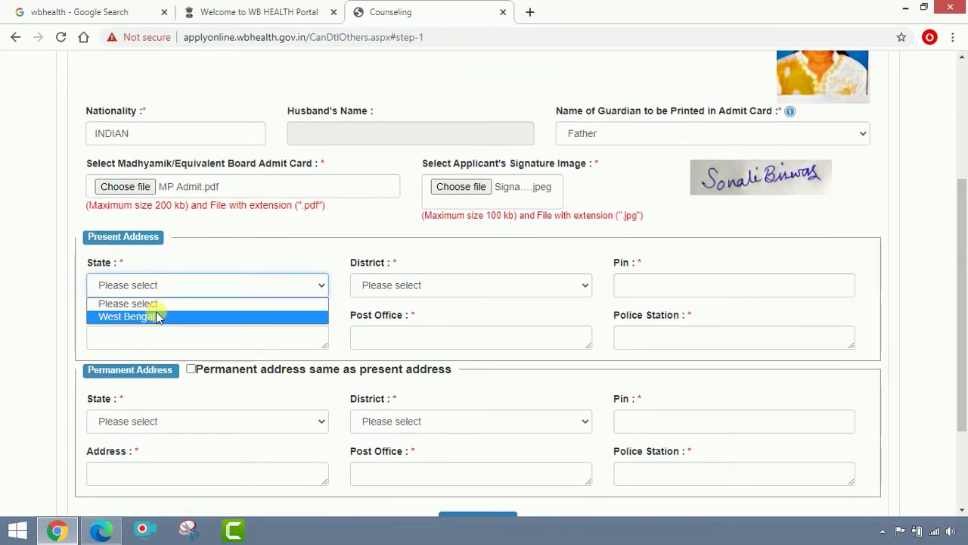
left_click(158, 318)
left_click(424, 284)
scroll(446, 197, "down", 1)
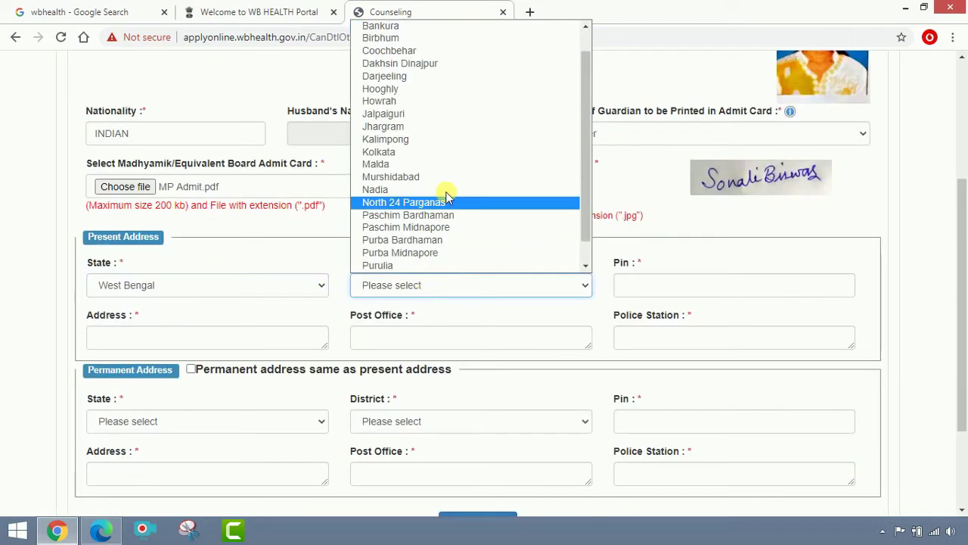
left_click(435, 177)
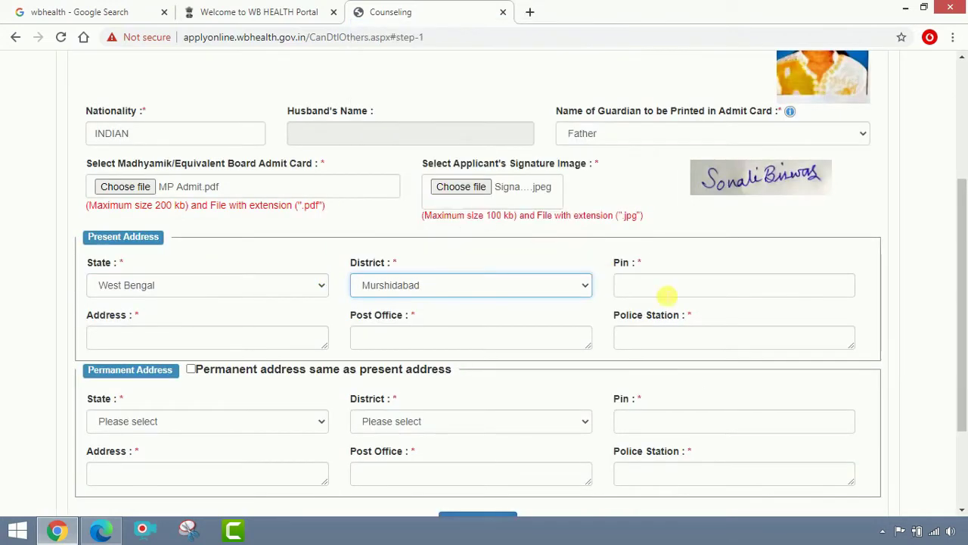
left_click(667, 294)
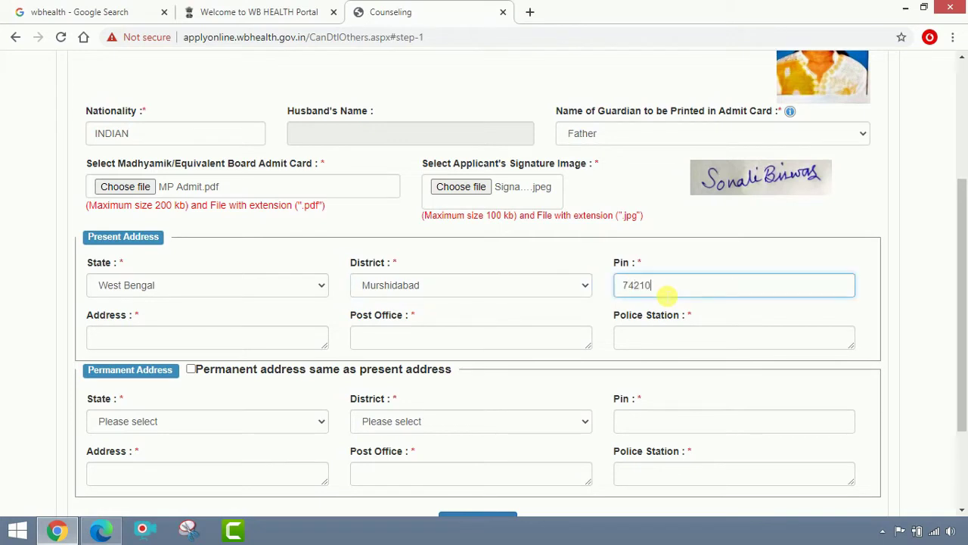
key("Tab")
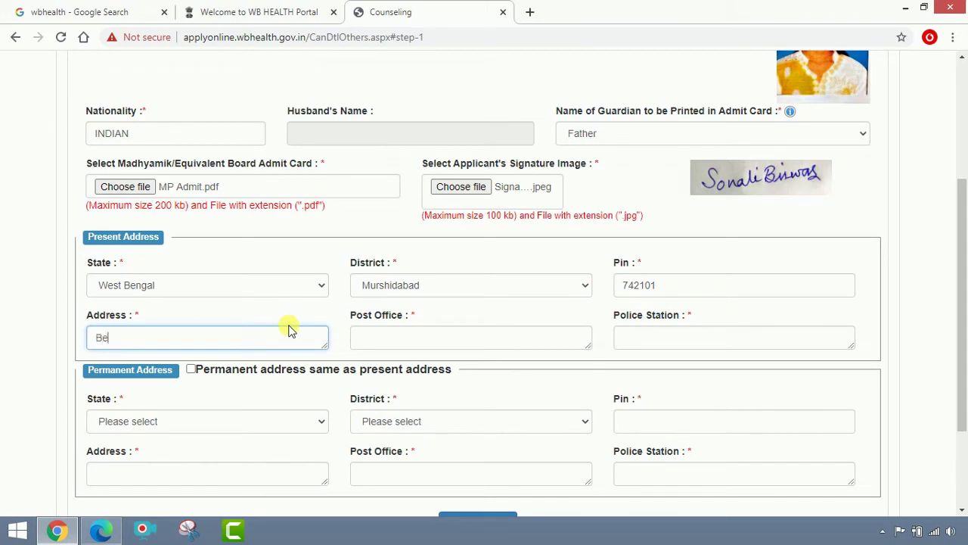
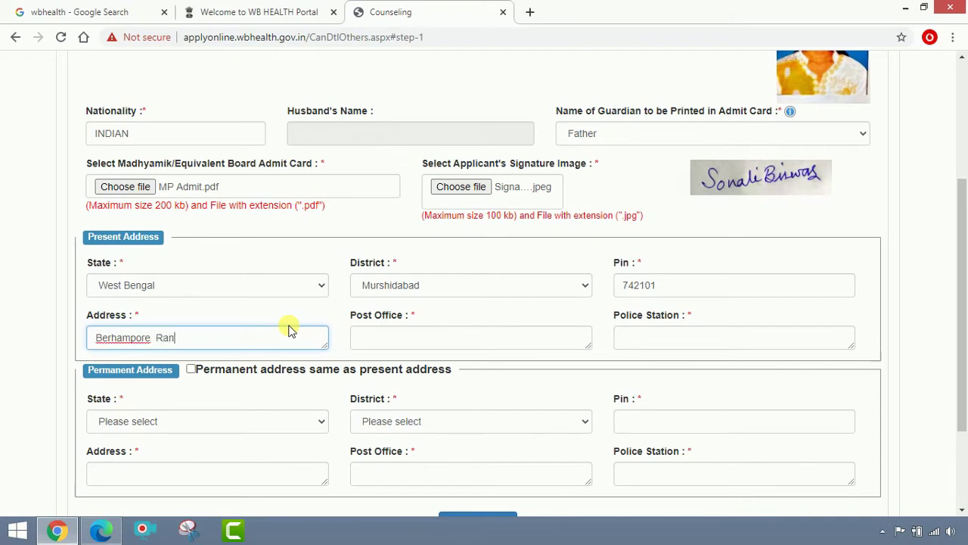
Fill in the post office and police station, and mark the permanent address as same as present
left_click(401, 339)
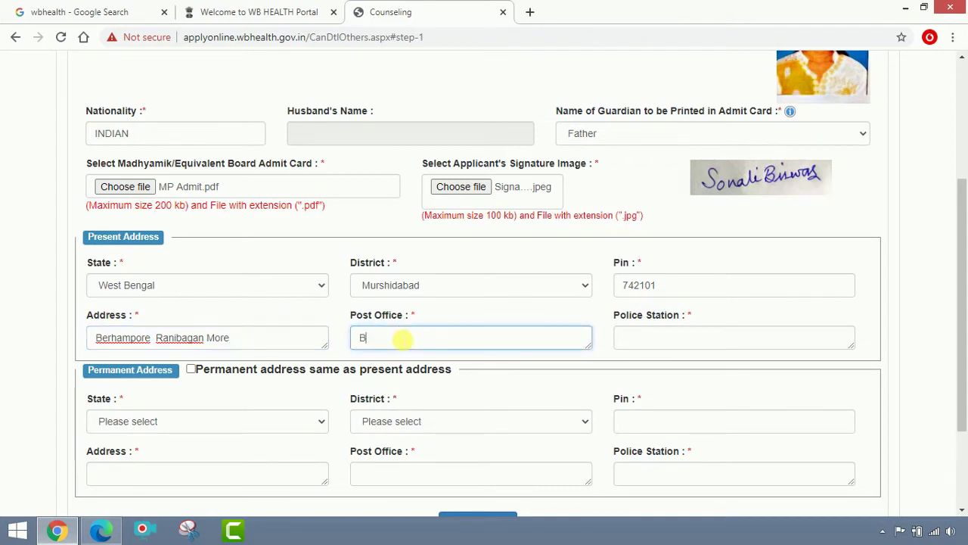
type("Berhampure")
key("Tab")
type("B")
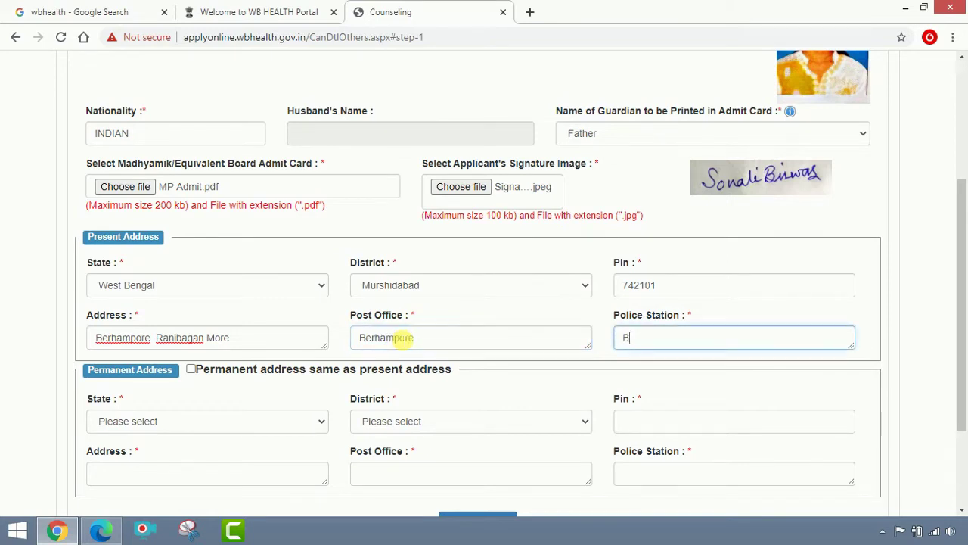
type("mpore")
scroll(400, 328, "down", 3)
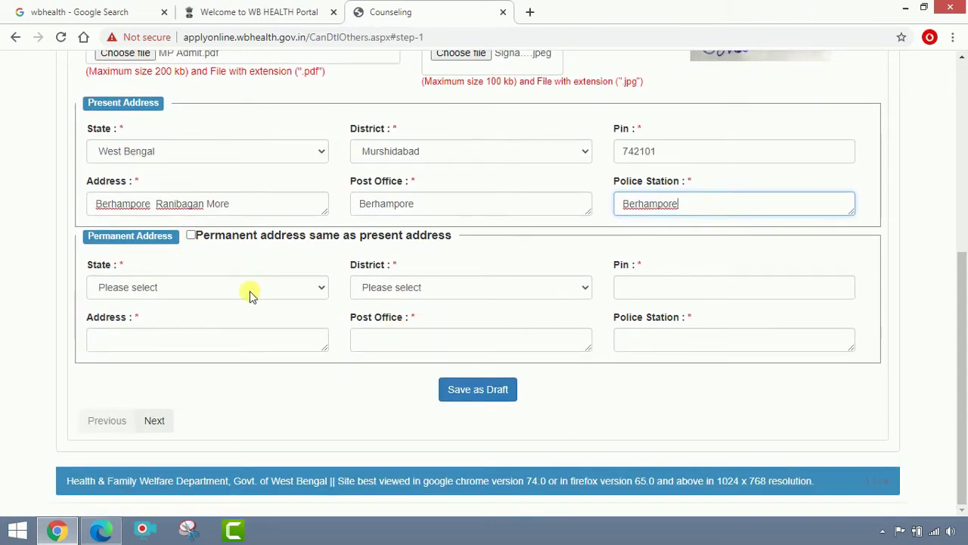
left_click(191, 235)
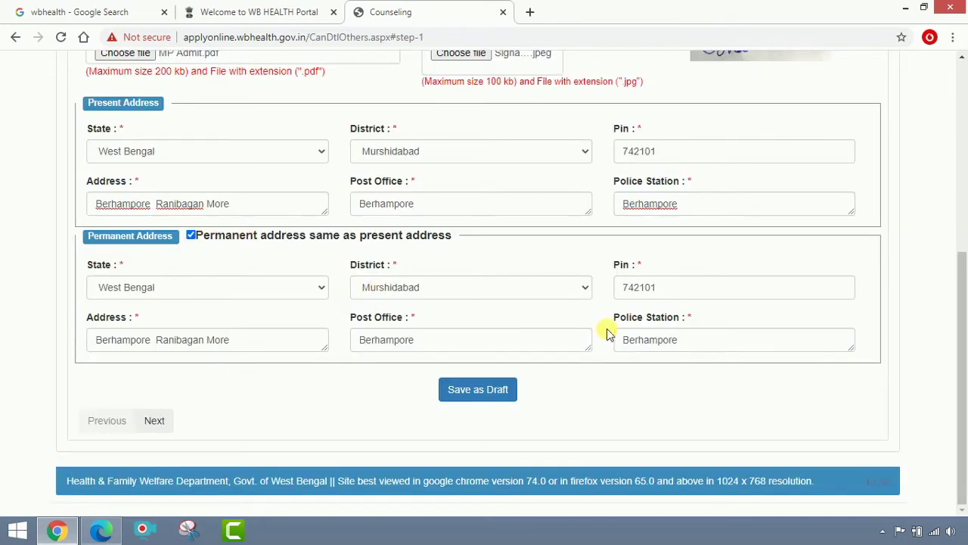
Save the applicant details as a draft, acknowledge the saved alert, and continue to step 2
left_click(473, 391)
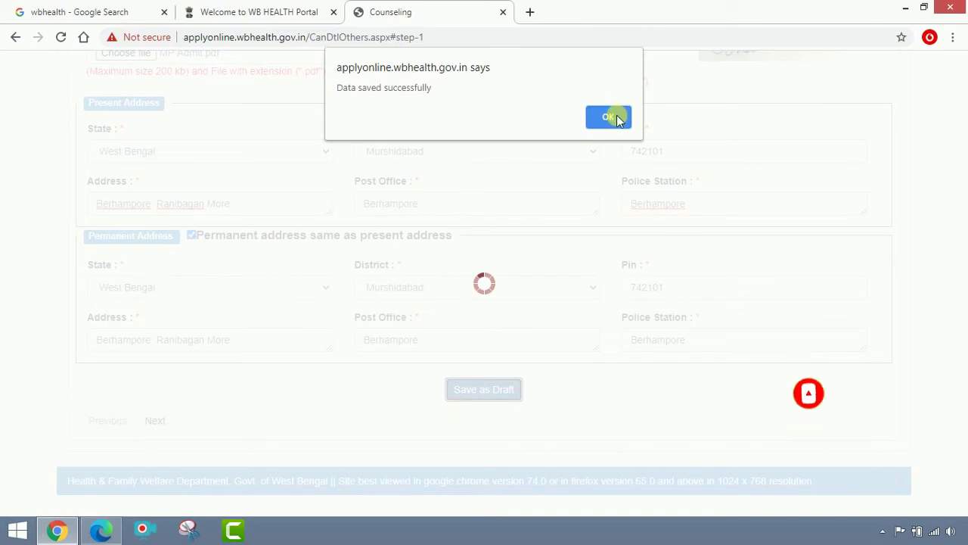
left_click(615, 116)
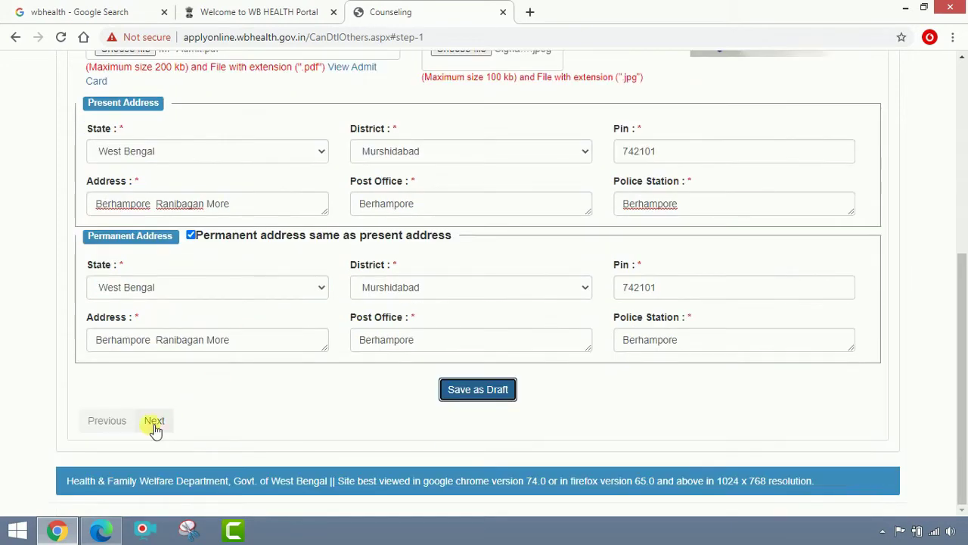
left_click(154, 424)
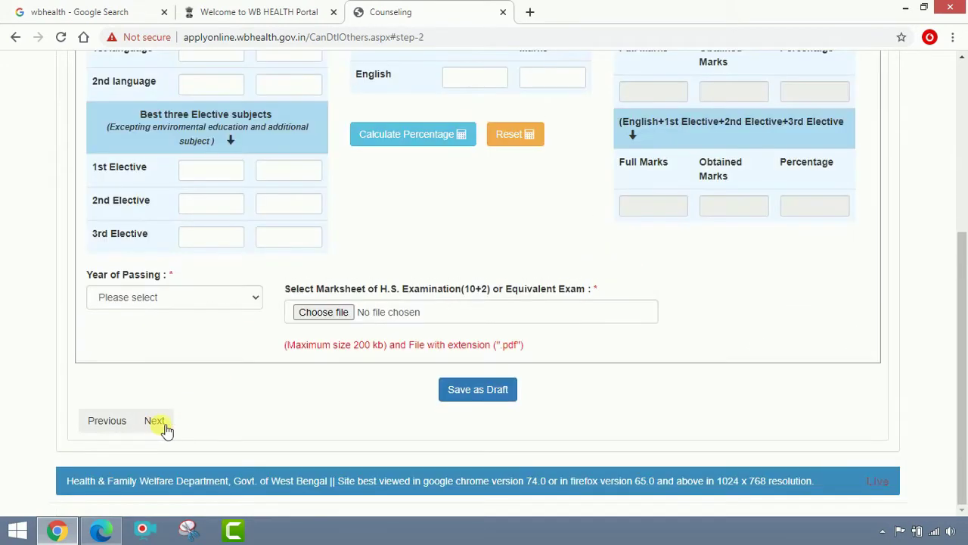
Enter the H.S. school name, address Berhampore,MSD, board name and admit-card roll number
scroll(415, 295, "up", 2)
scroll(415, 295, "up", 2)
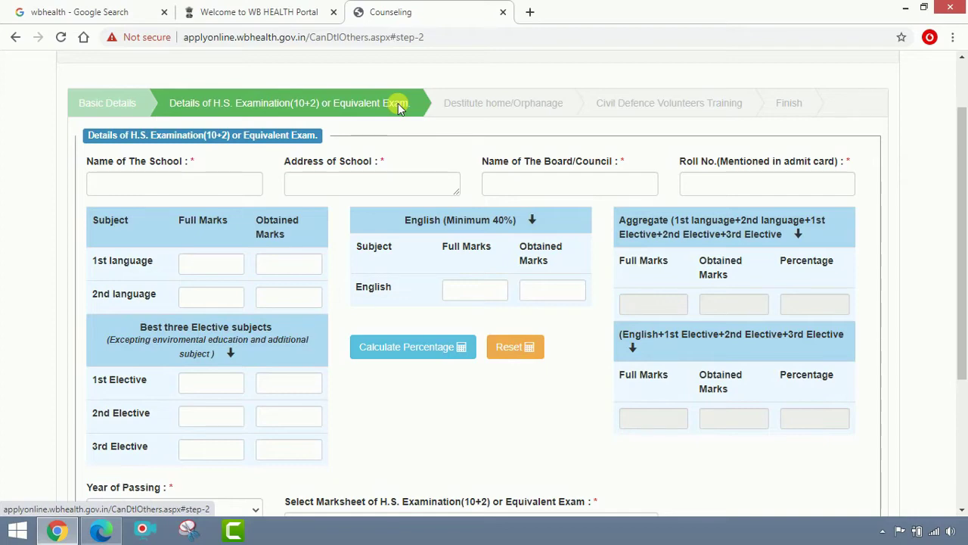
left_click(185, 193)
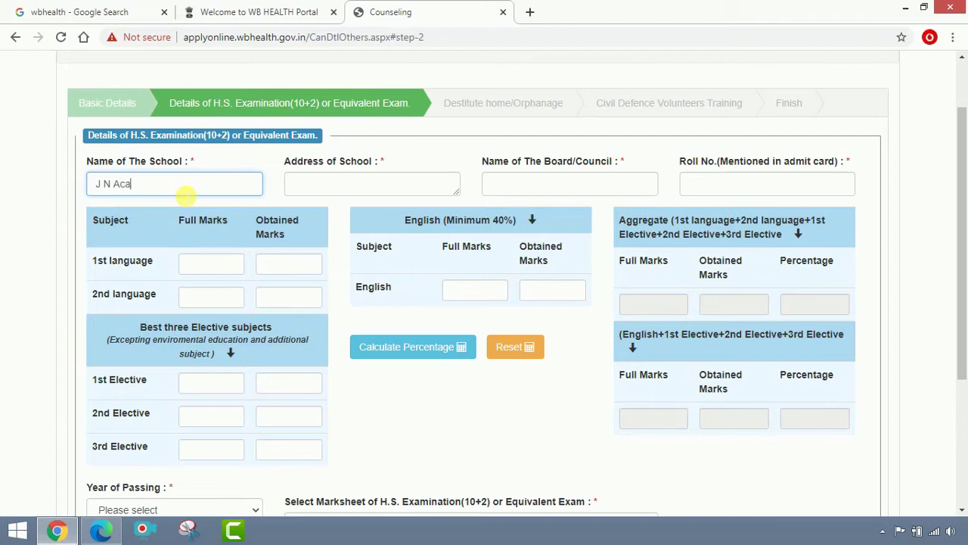
type("my")
key("Tab")
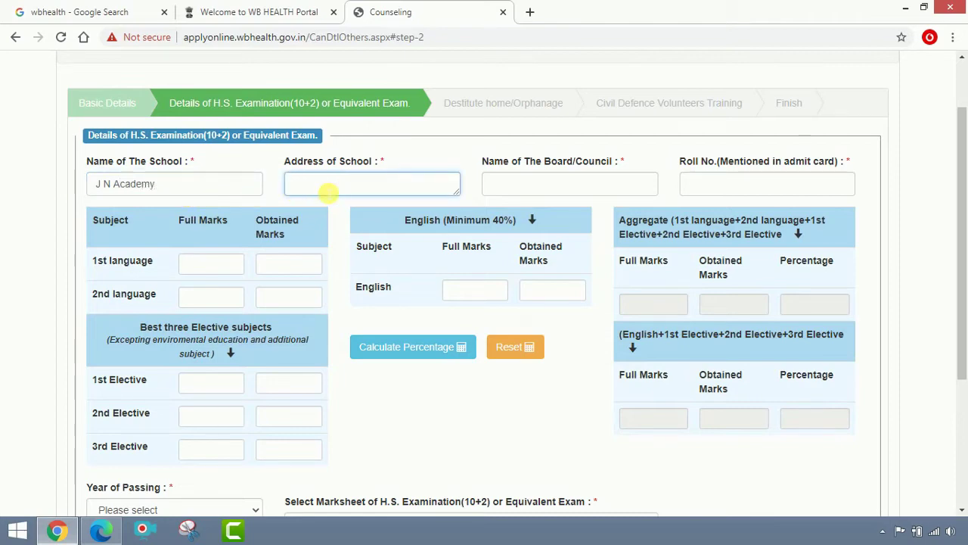
type("Berhampore,MSD,742101")
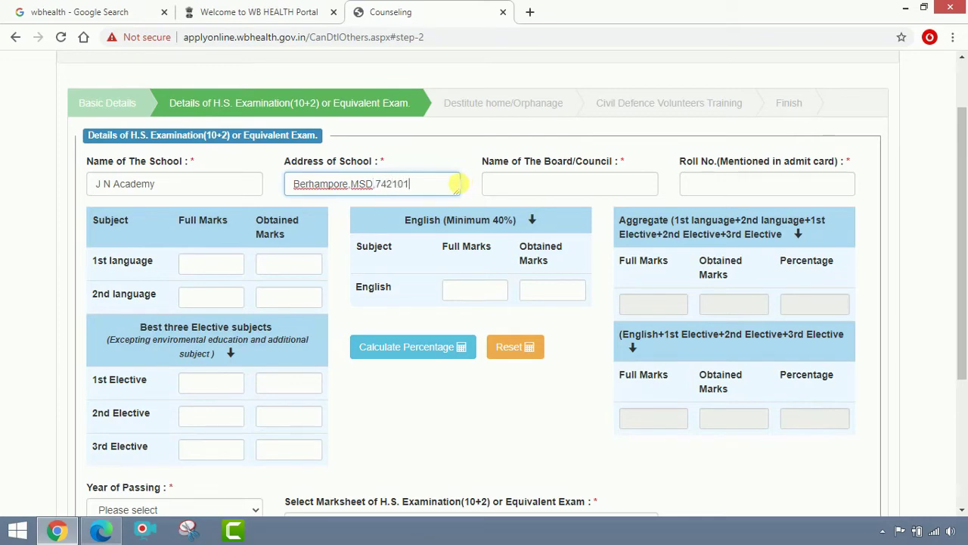
key("Tab")
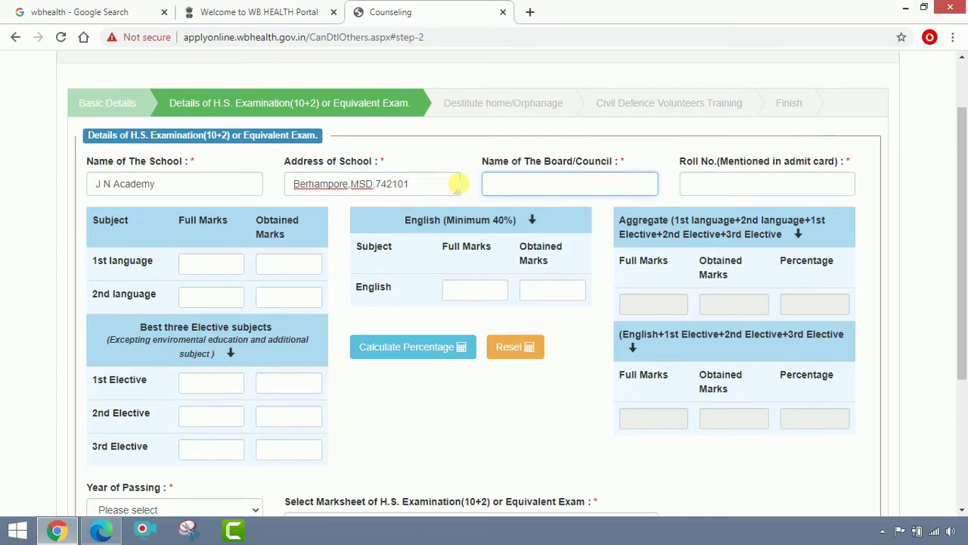
type("WBCHSE")
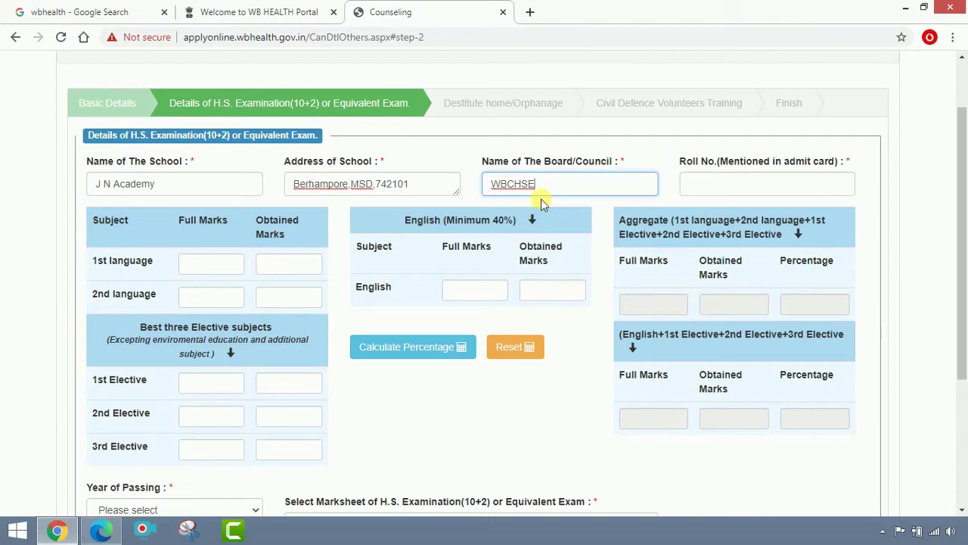
left_click(711, 184)
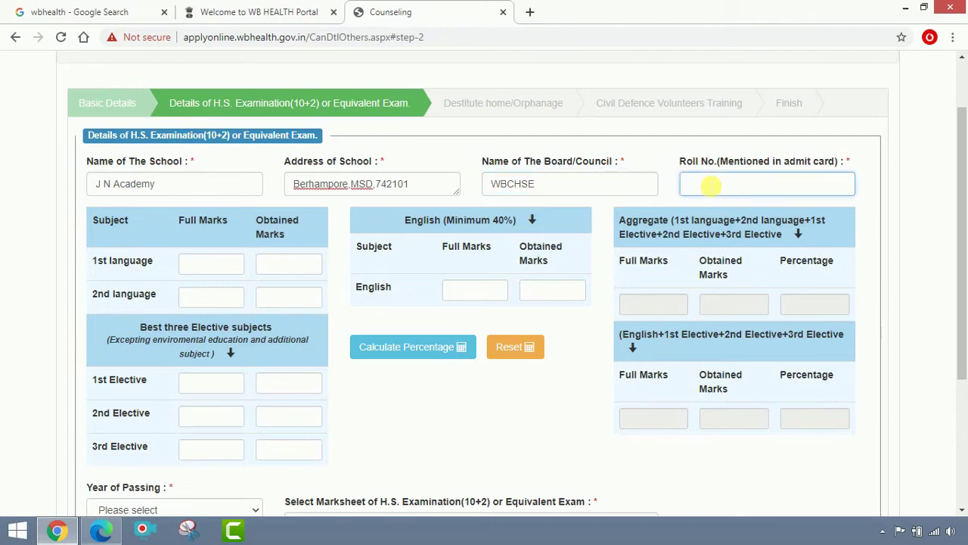
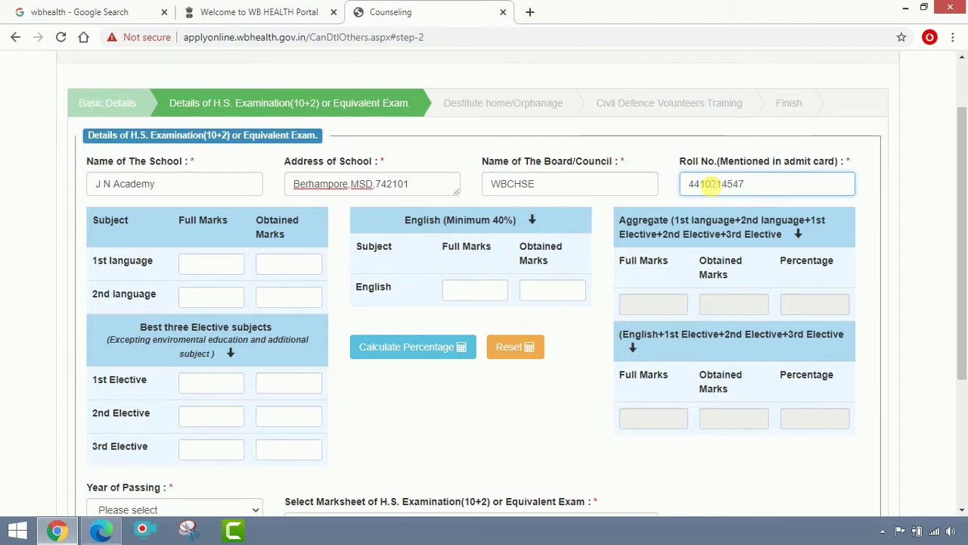
left_click(169, 240)
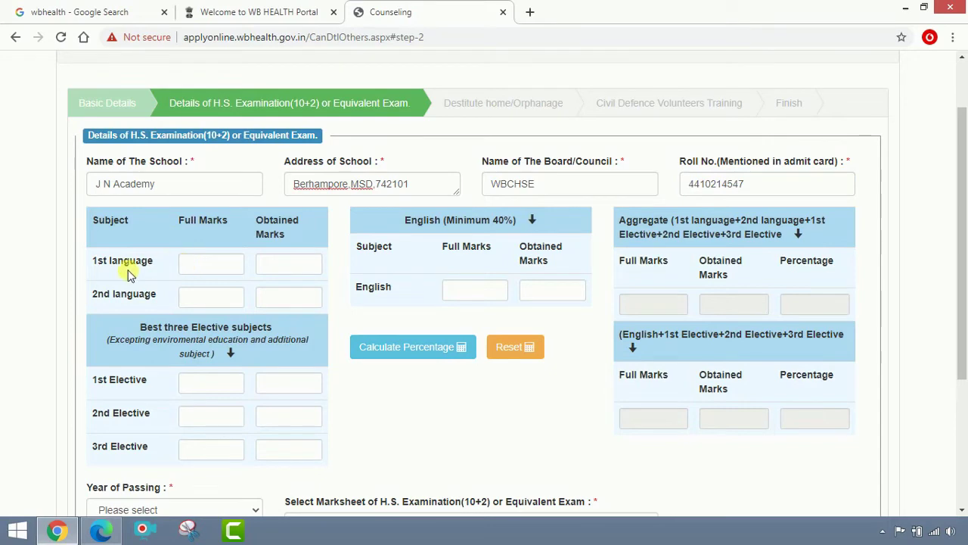
Enter 1st and 2nd language marks out of 100: 91 and 94
left_click(201, 265)
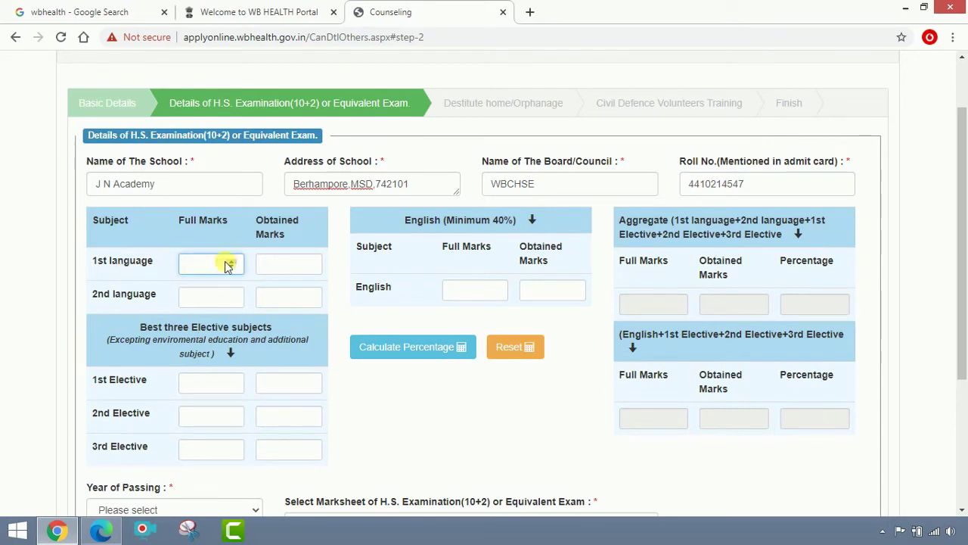
type("100")
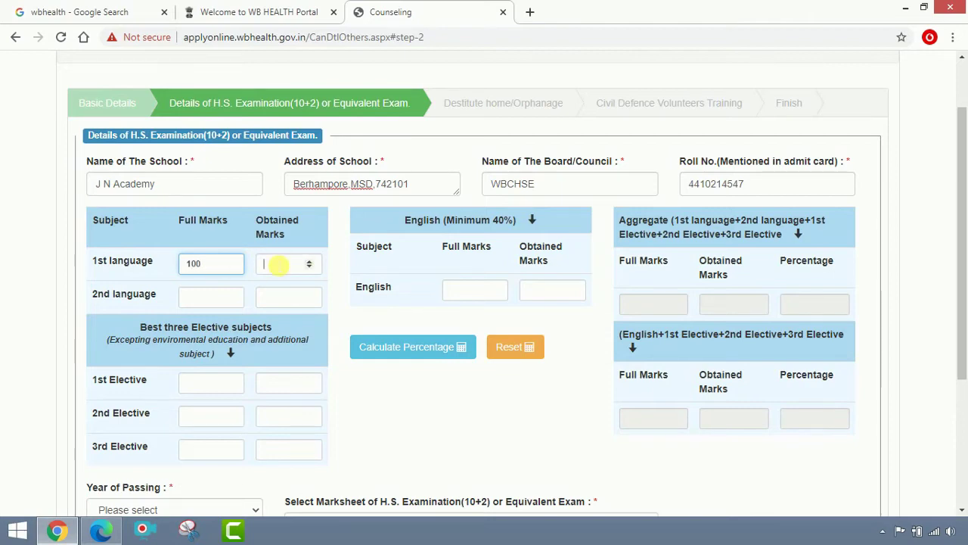
left_click(279, 264)
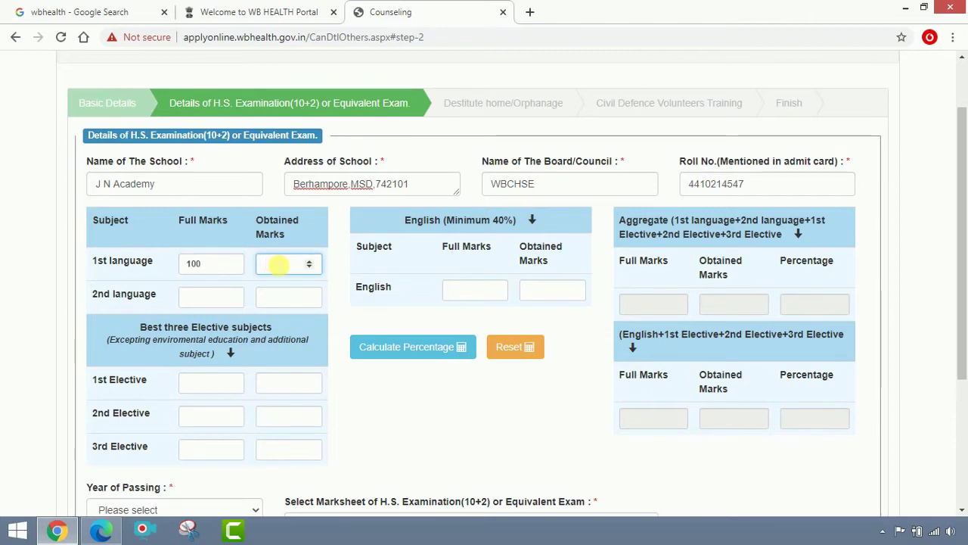
type("91")
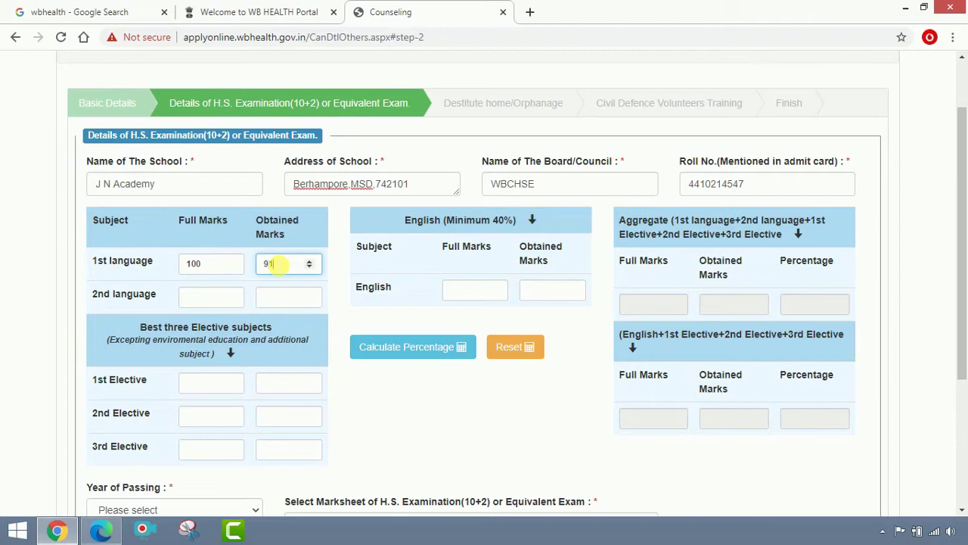
left_click(227, 299)
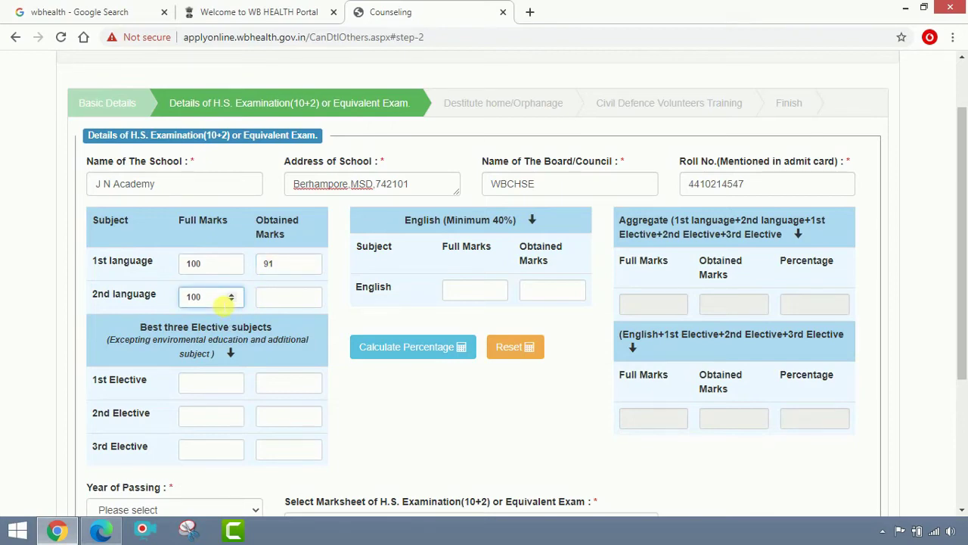
left_click(289, 301)
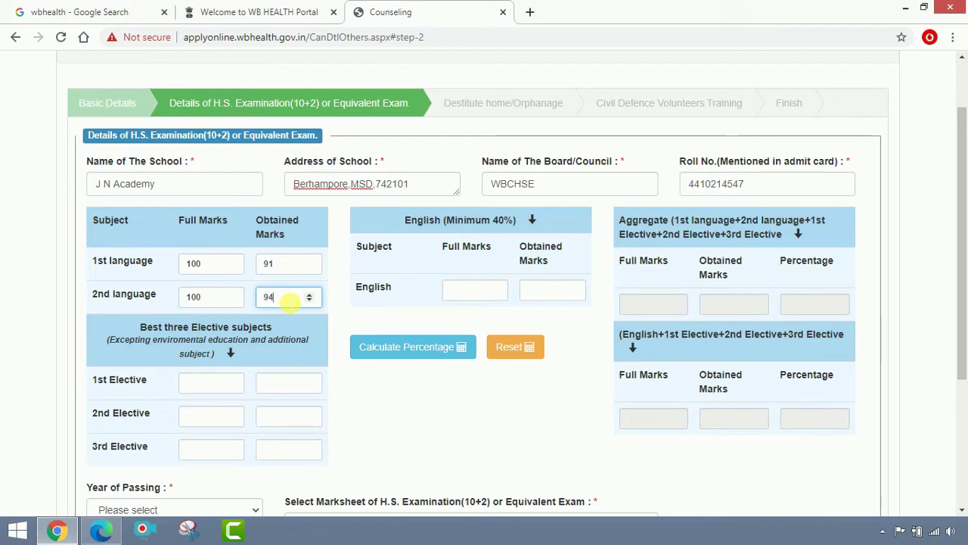
scroll(291, 302, "down", 3)
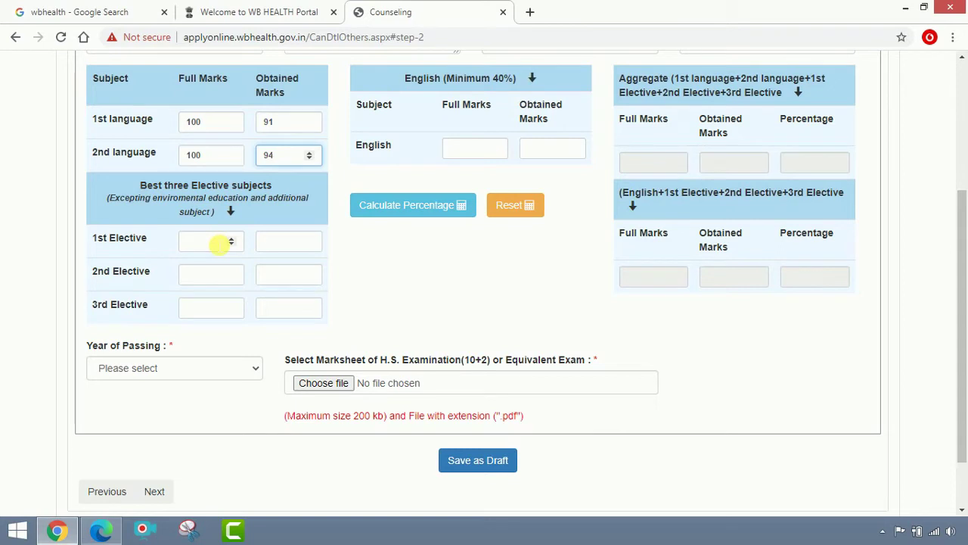
Enter all three electives as 96 obtained out of 100 full marks
left_click(195, 248)
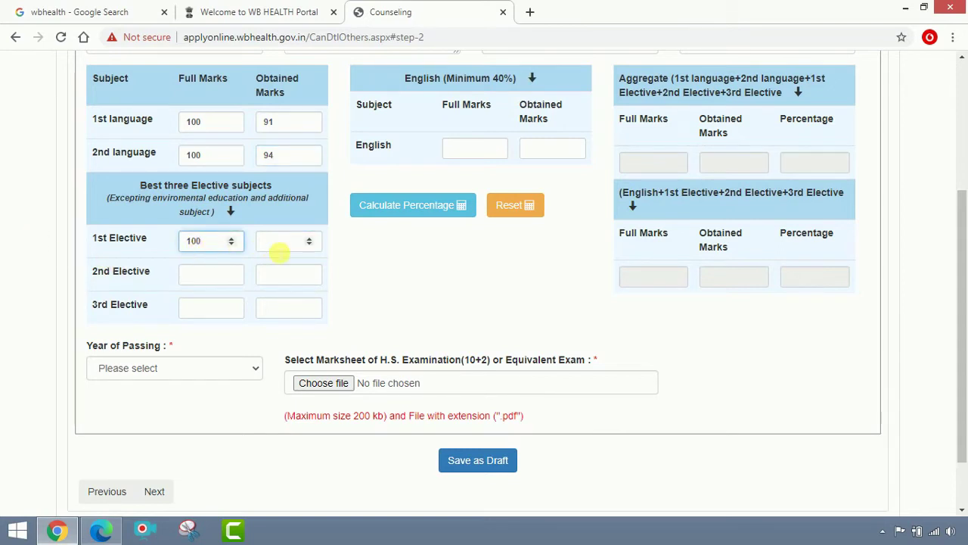
left_click(276, 249)
type("96")
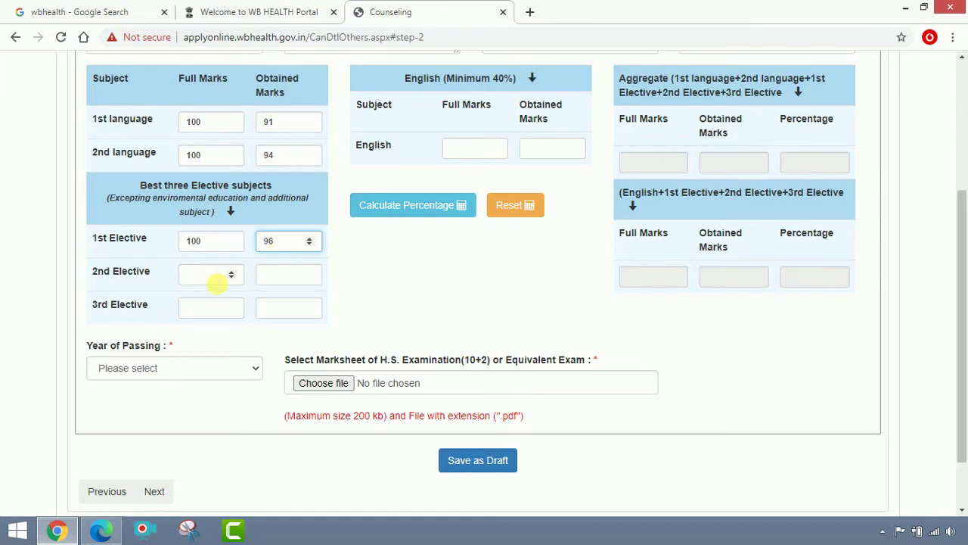
left_click(218, 283)
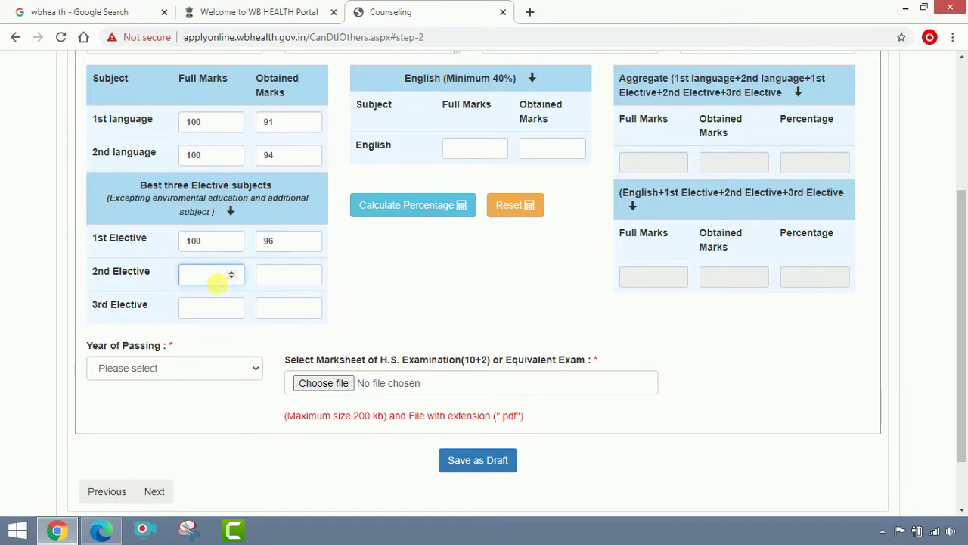
type("100")
key("Tab")
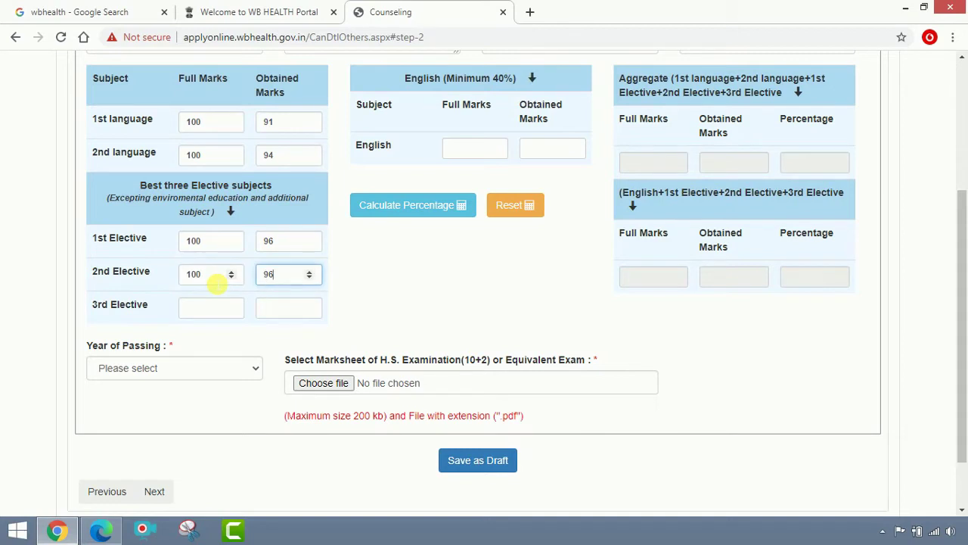
left_click(216, 307)
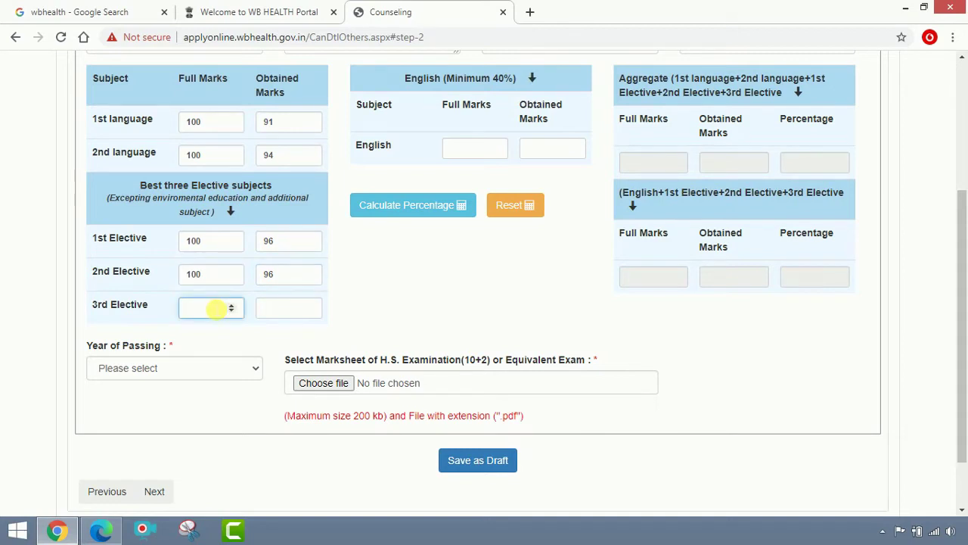
type("100")
key("Tab")
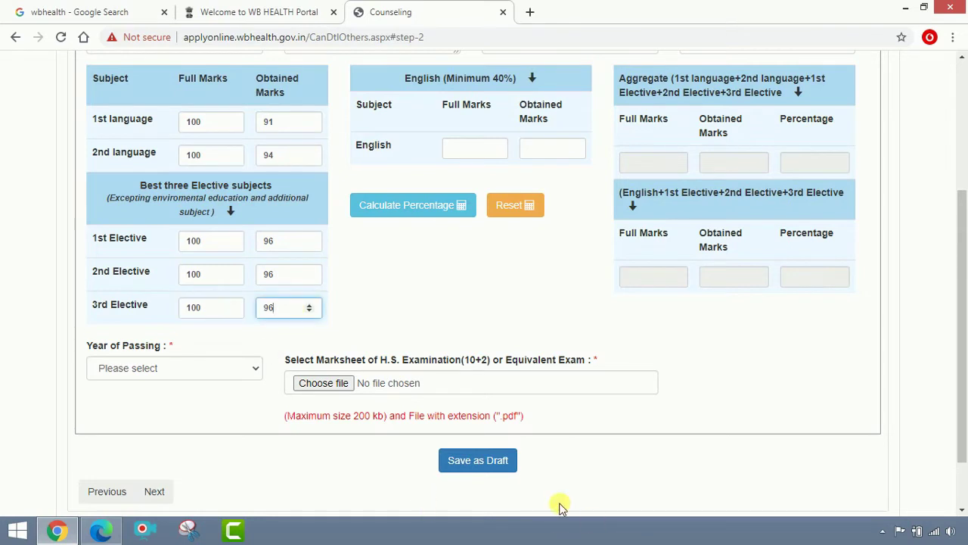
scroll(436, 288, "down", 1)
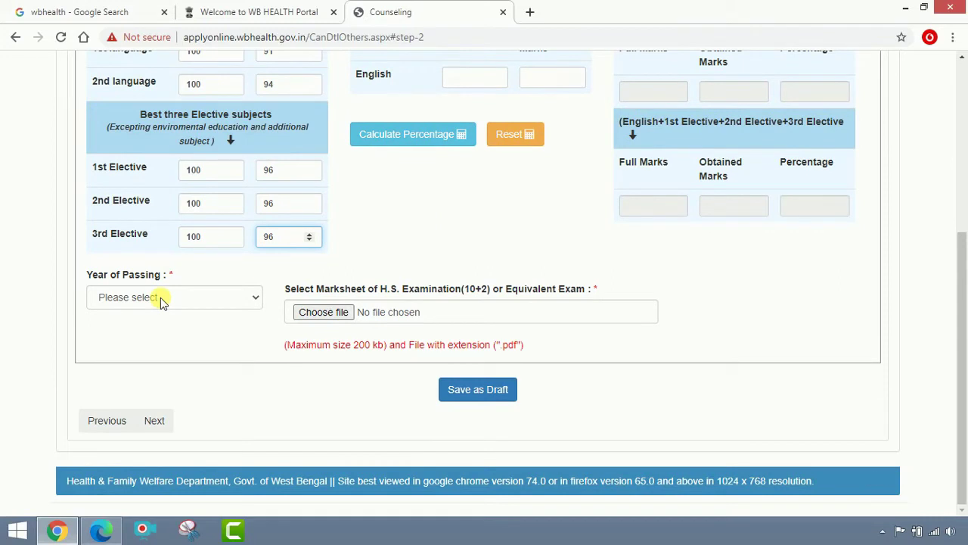
Set the H.S. Year of Passing to 2020
left_click(160, 297)
scroll(152, 161, "down", 1)
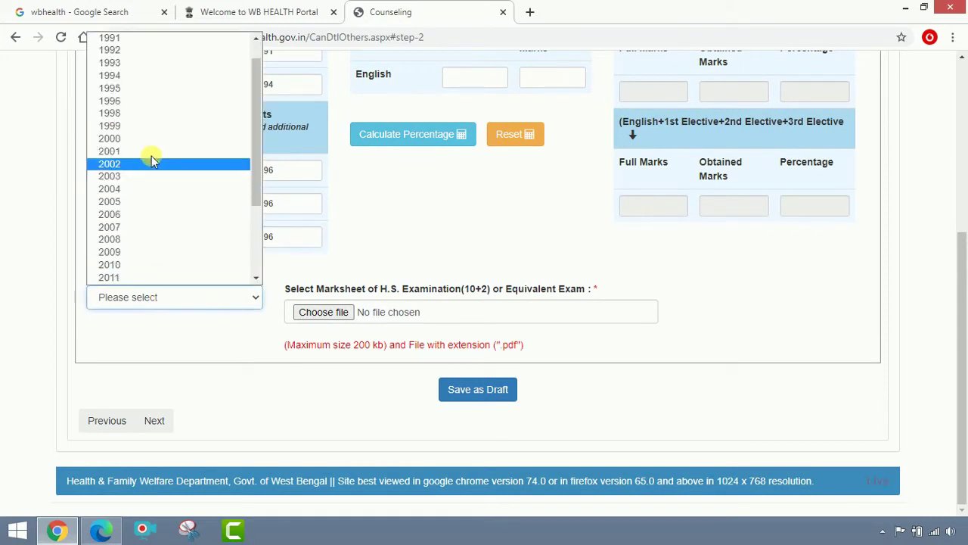
scroll(133, 242, "down", 3)
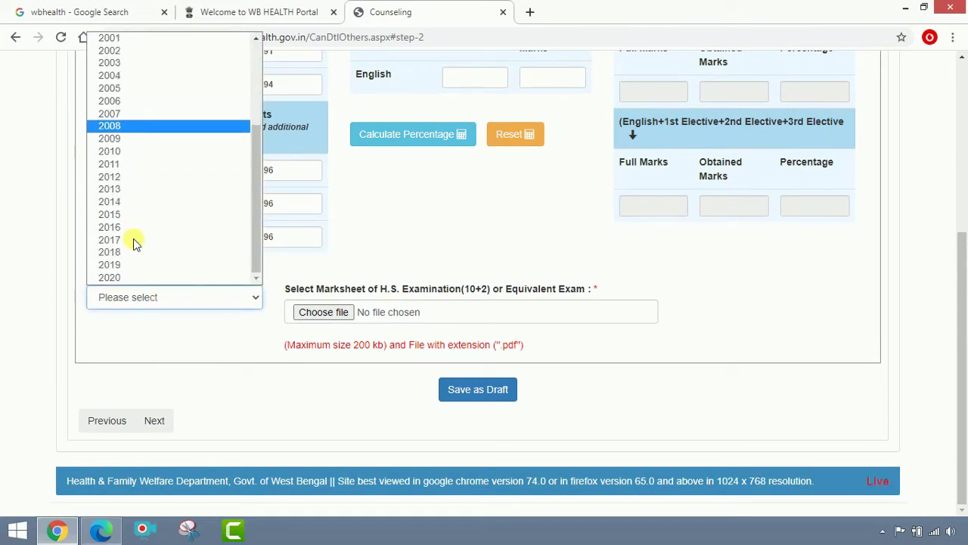
left_click(126, 278)
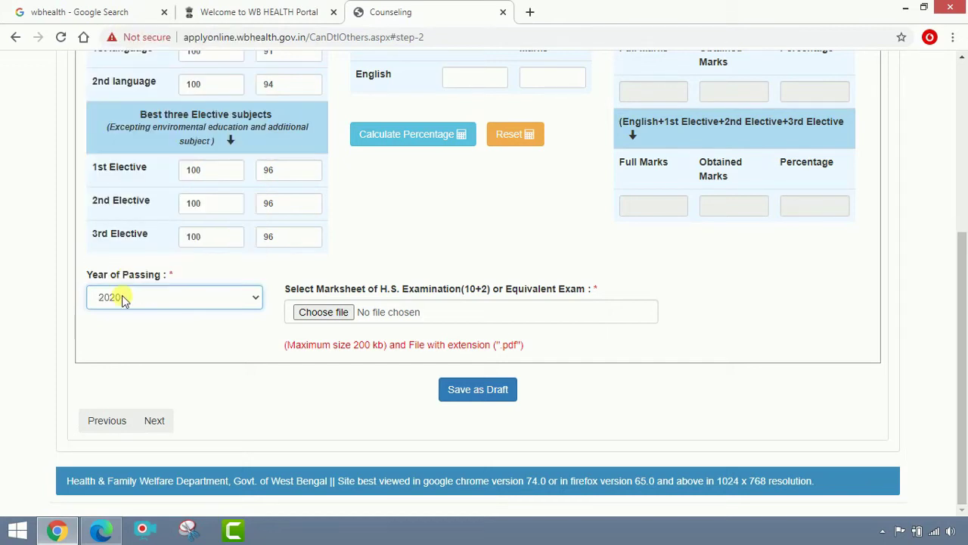
left_click(122, 295)
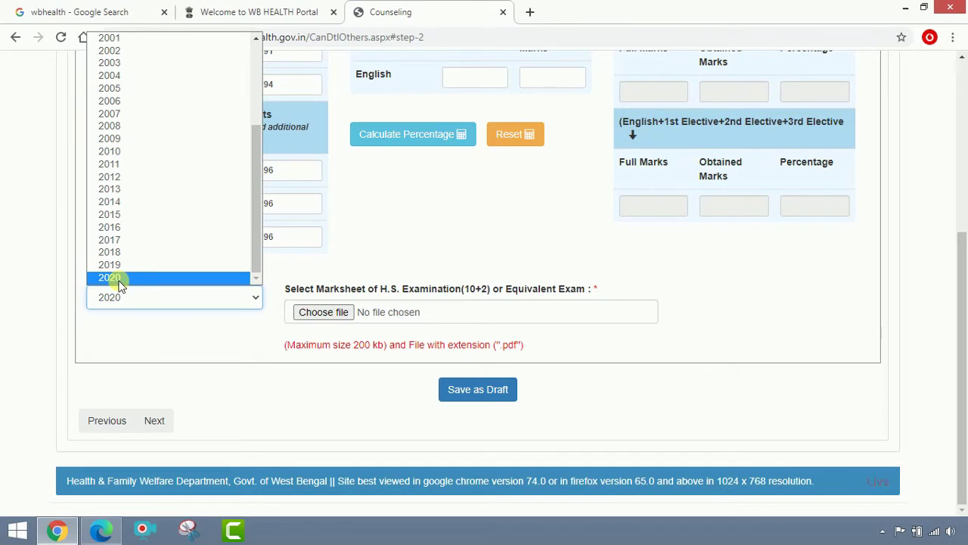
left_click(119, 280)
scroll(496, 250, "up", 2)
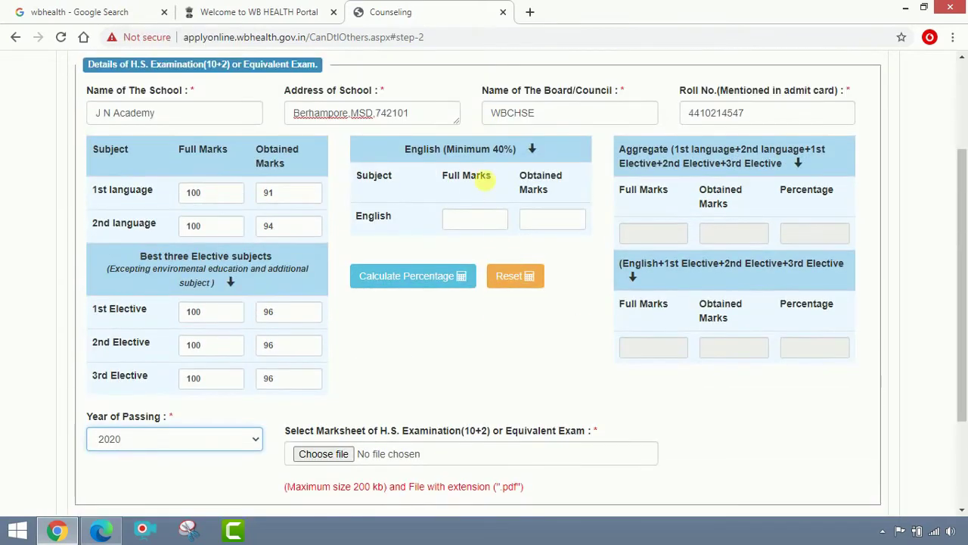
Enter English marks 94/100 and calculate percentages of 94.60 and 95.50
left_click(493, 222)
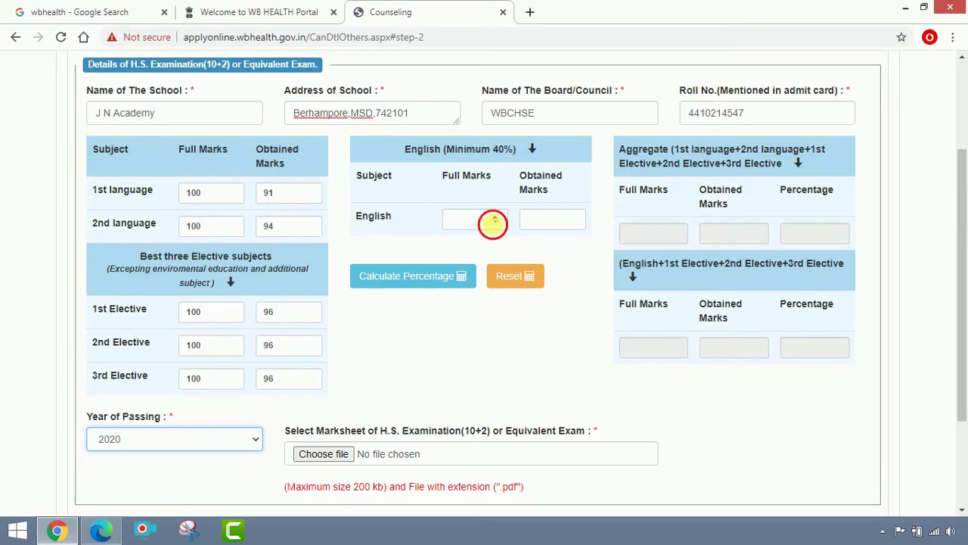
type("100")
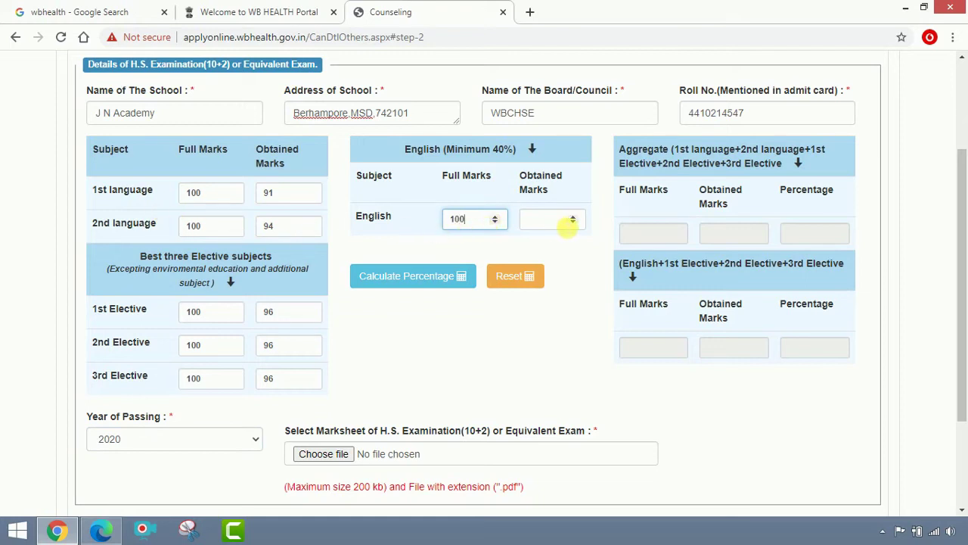
left_click(566, 223)
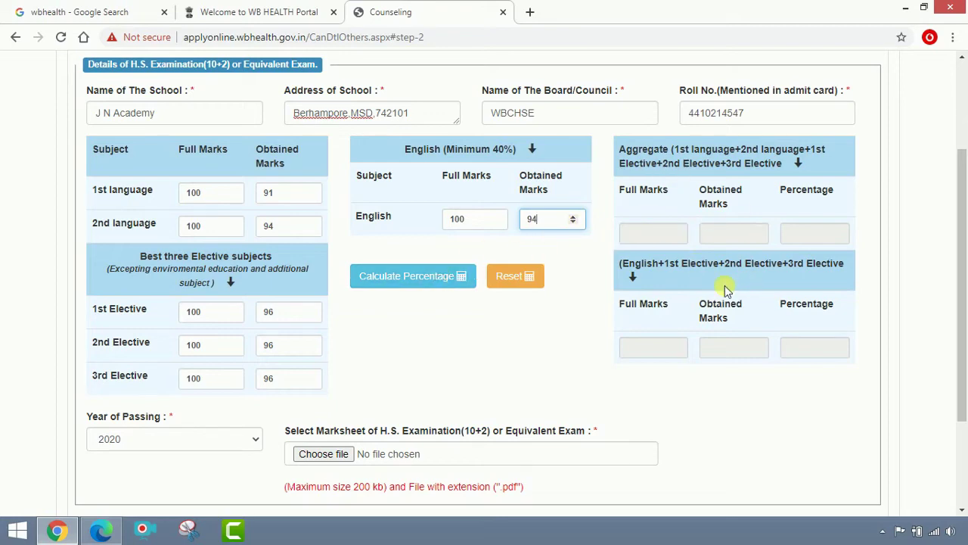
scroll(416, 355, "down", 1)
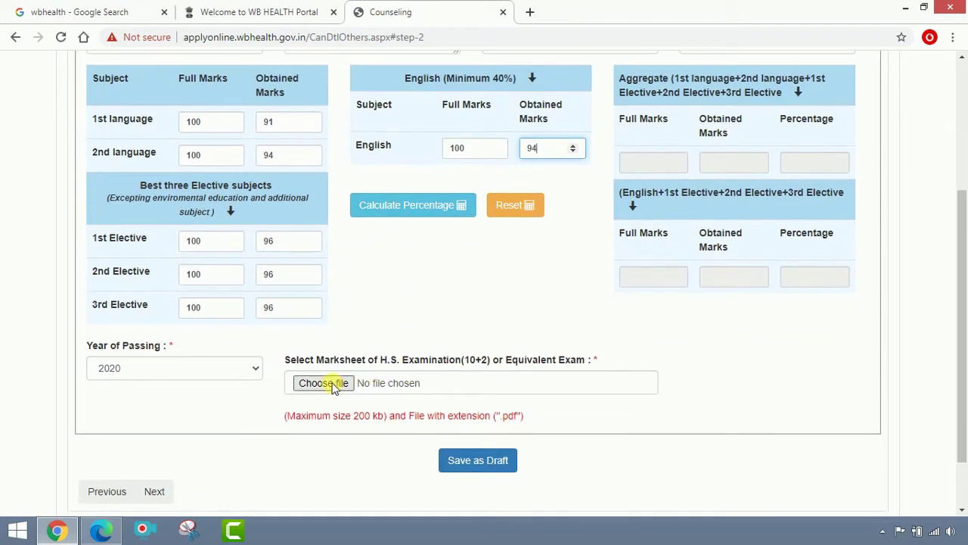
left_click(403, 212)
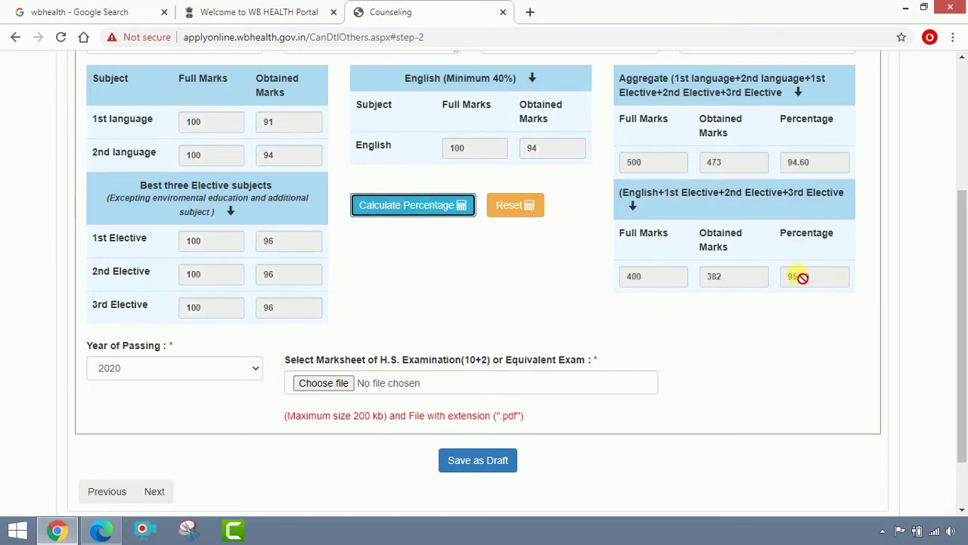
scroll(611, 286, "down", 2)
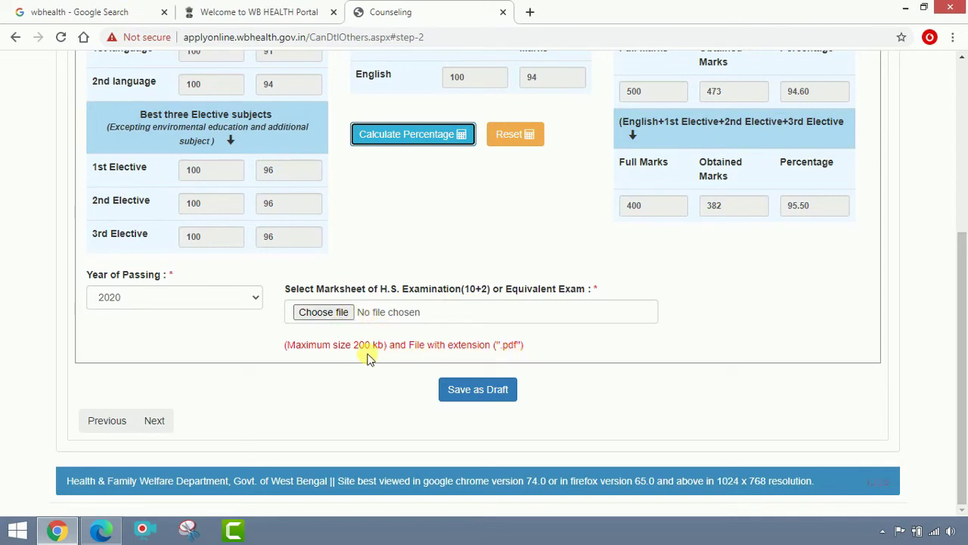
Upload the H.S Marksheet PDF and save the H.S. details as a draft
left_click(332, 315)
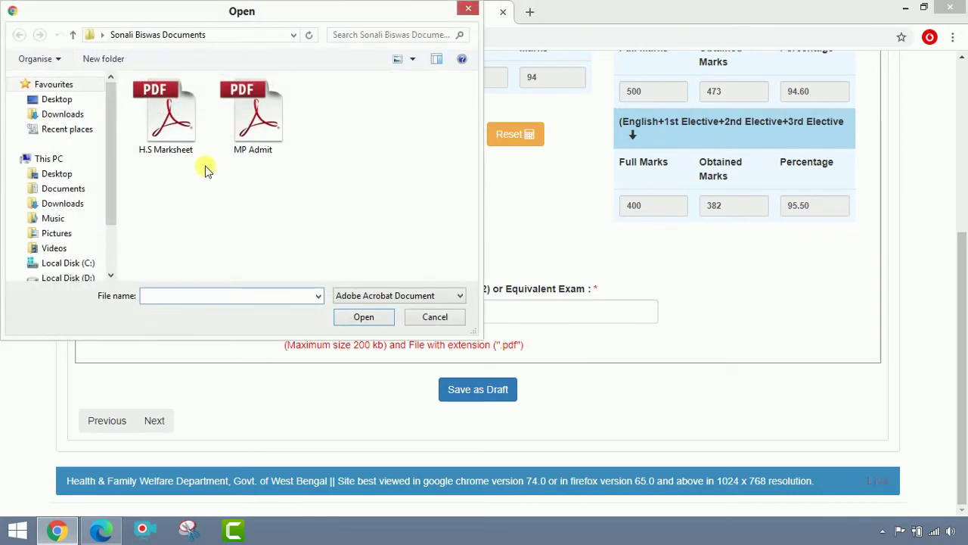
double_click(174, 136)
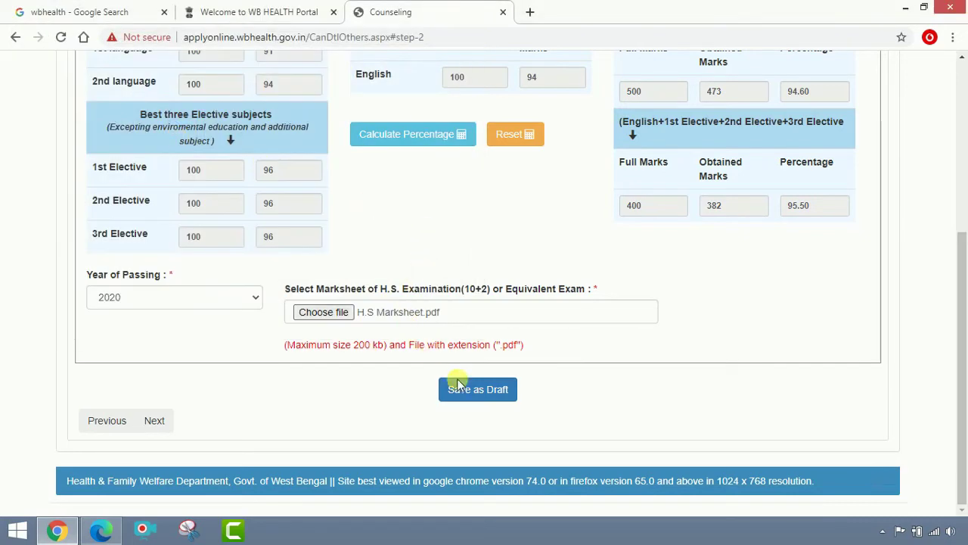
left_click(467, 390)
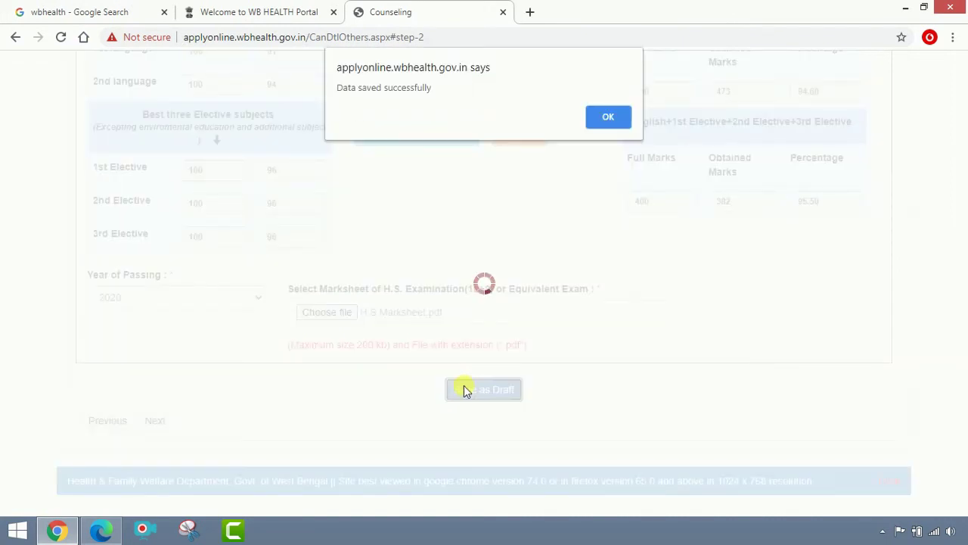
left_click(609, 118)
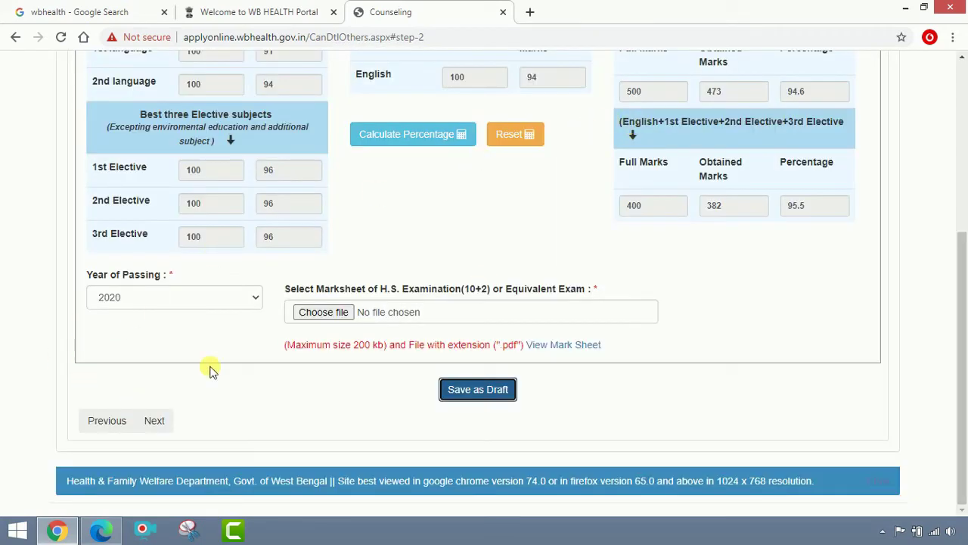
scroll(227, 340, "up", 4)
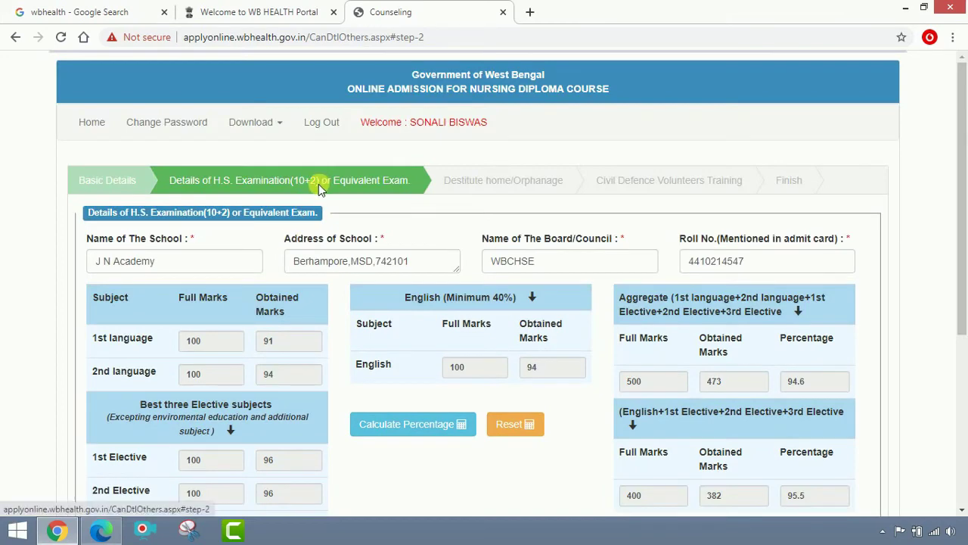
scroll(357, 280, "down", 3)
Skip through the blank Destitute home/Orphanage and Civil Defence steps to Finish
left_click(148, 422)
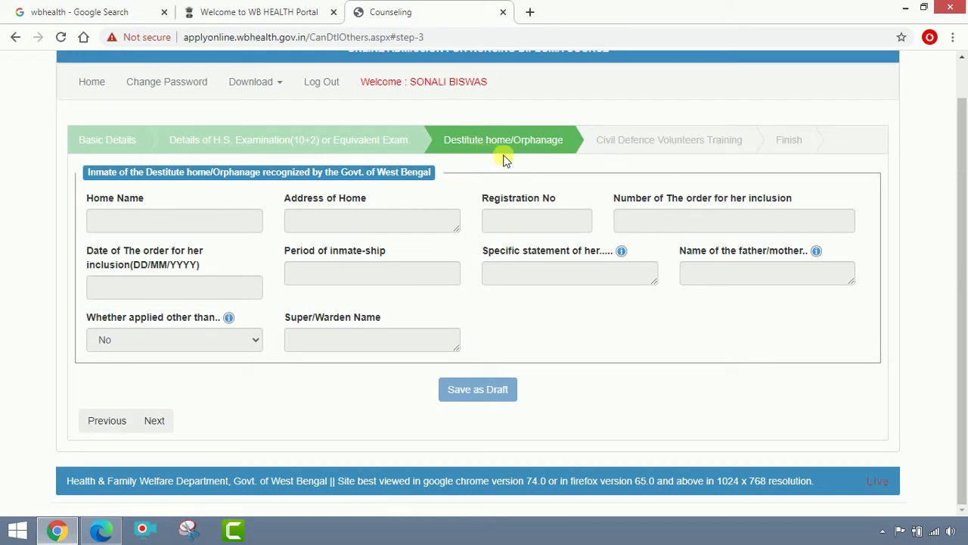
left_click(154, 421)
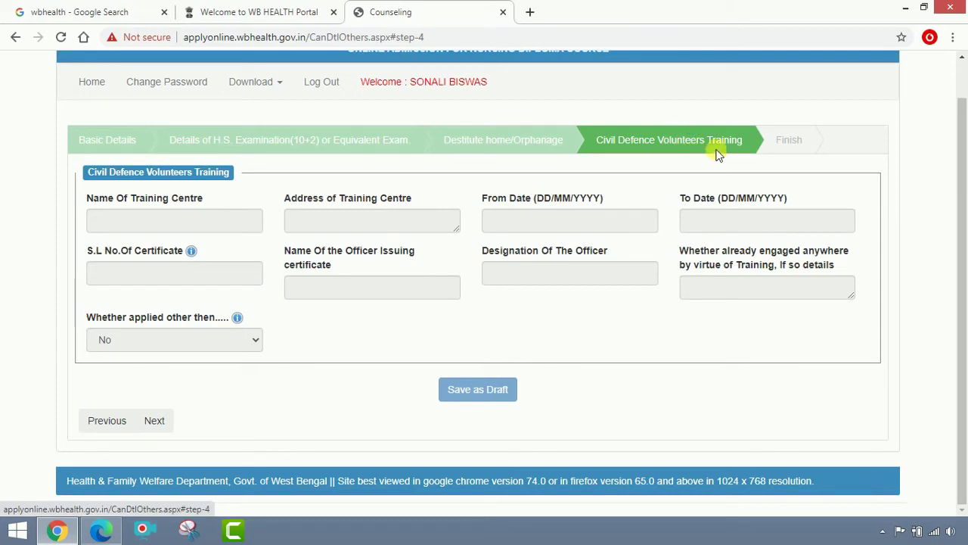
left_click(159, 421)
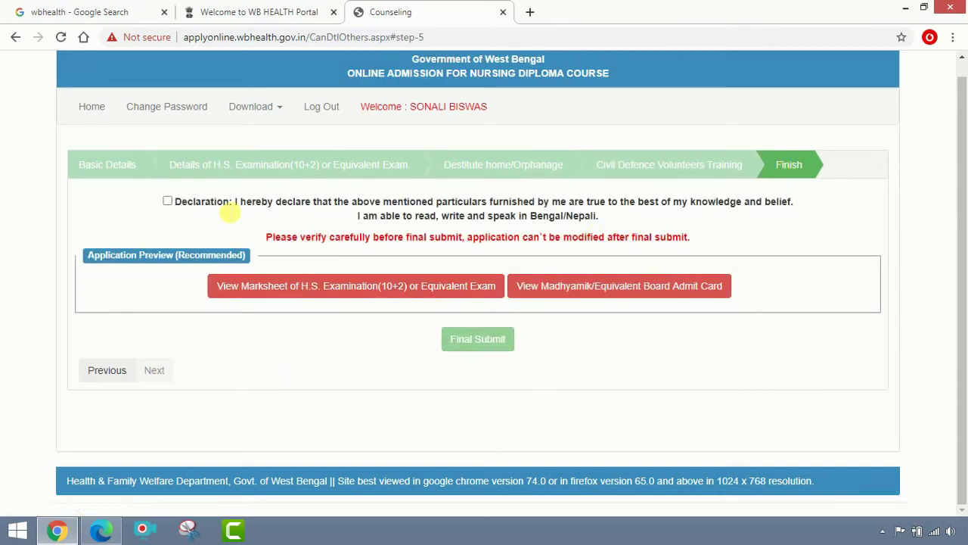
Tick the declaration of true particulars on the Finish step
left_click(168, 202)
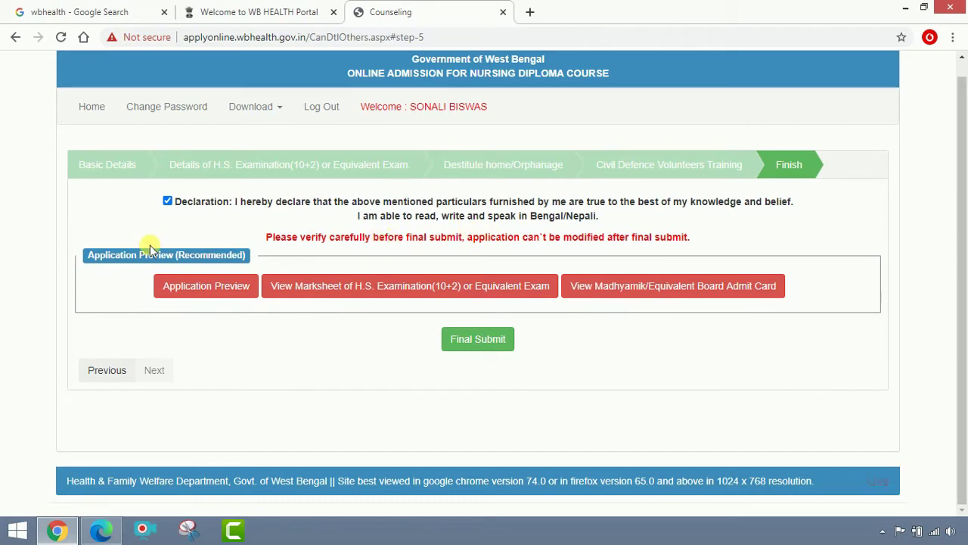
Save the Application Preview PDF to the Desktop, open it and scroll through it
left_click(209, 294)
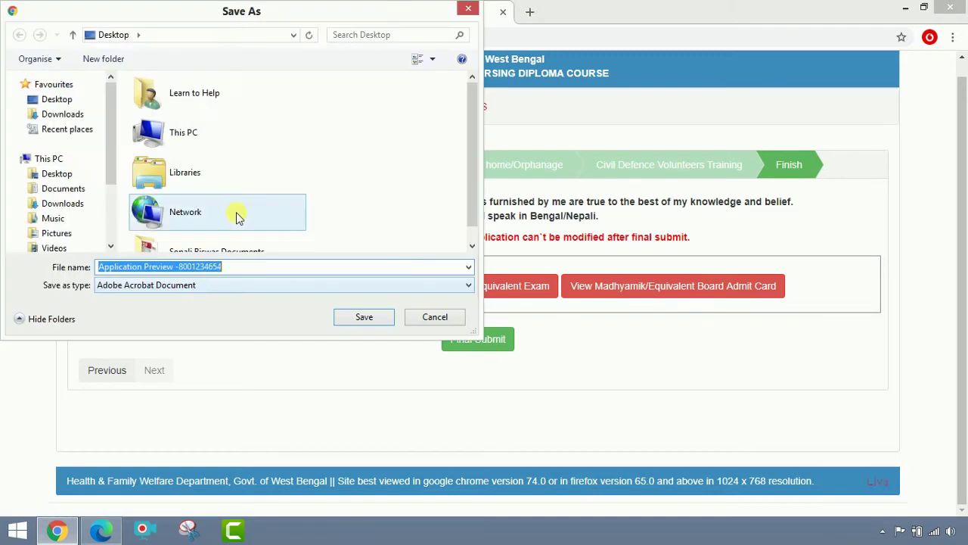
left_click(46, 104)
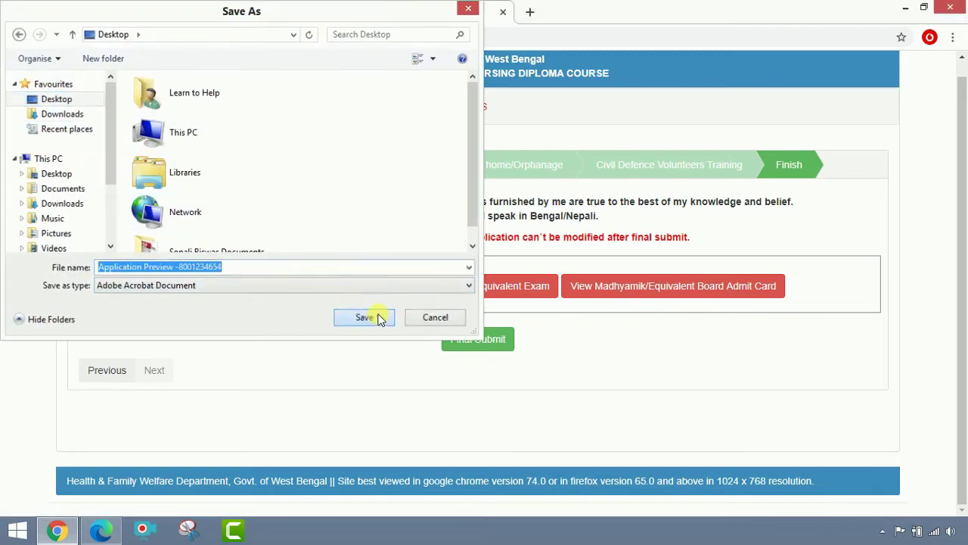
left_click(376, 318)
left_click(71, 497)
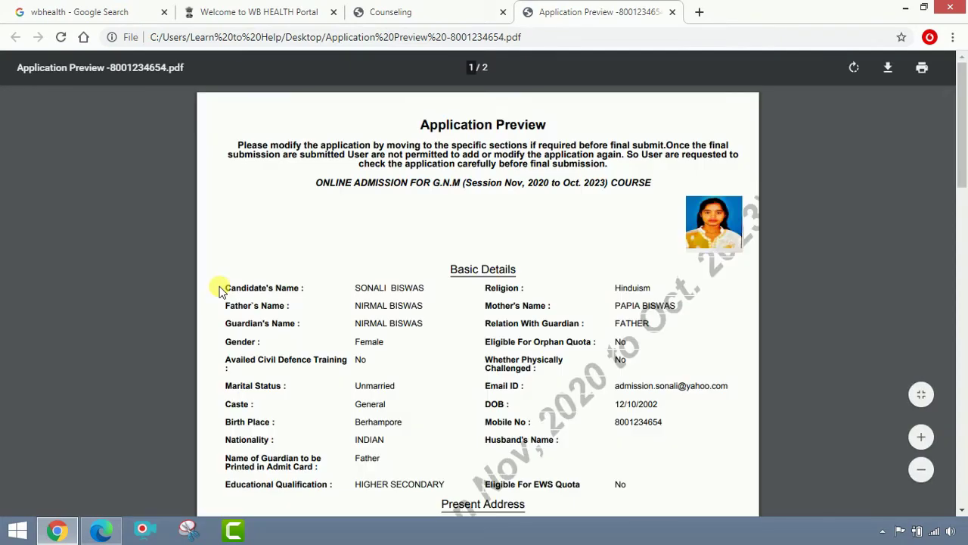
scroll(220, 289, "down", 5)
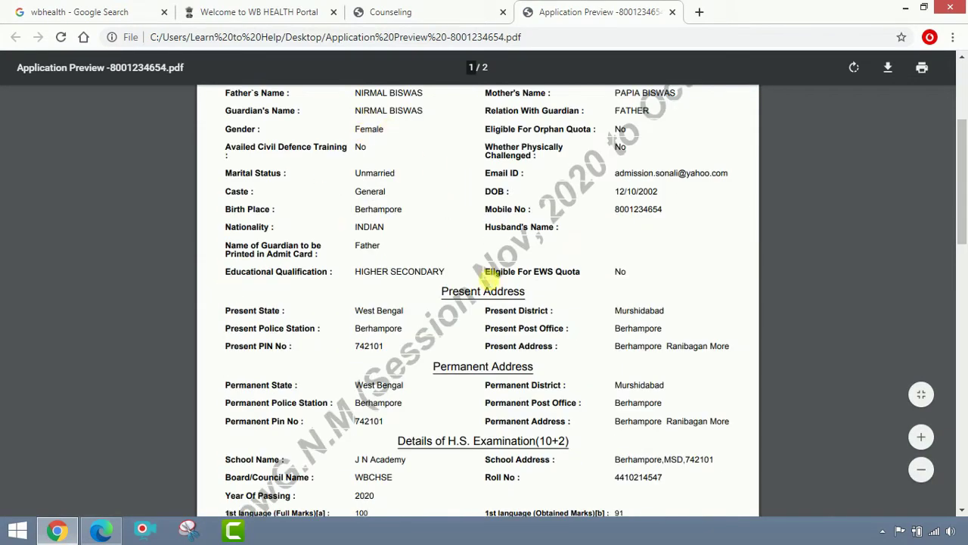
scroll(378, 378, "down", 4)
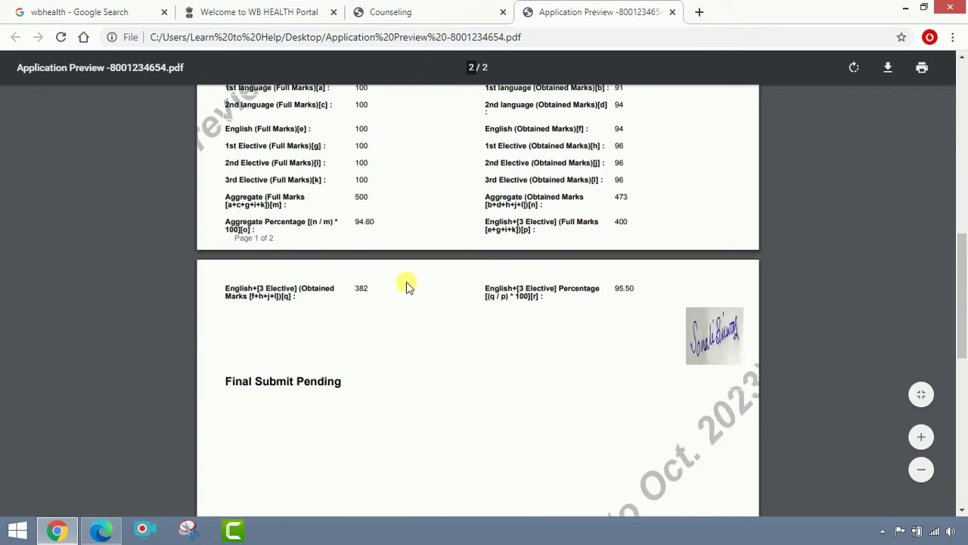
scroll(403, 284, "down", 3)
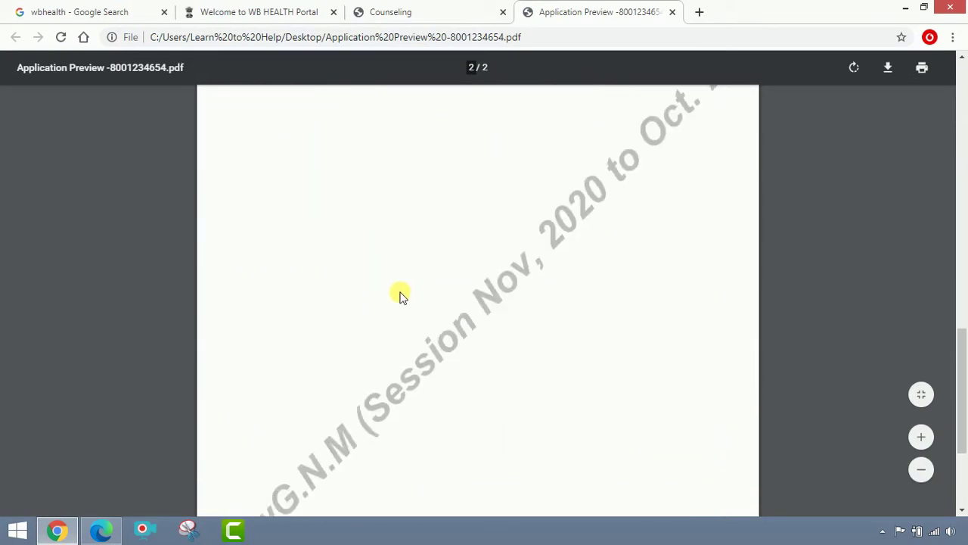
Close the preview, then Final Submit the application and confirm both alerts
left_click(673, 13)
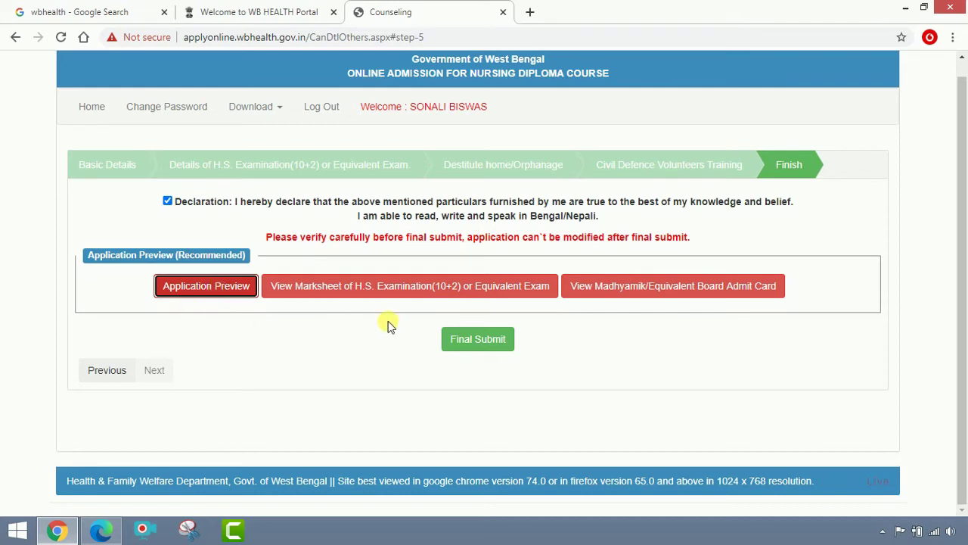
left_click(466, 348)
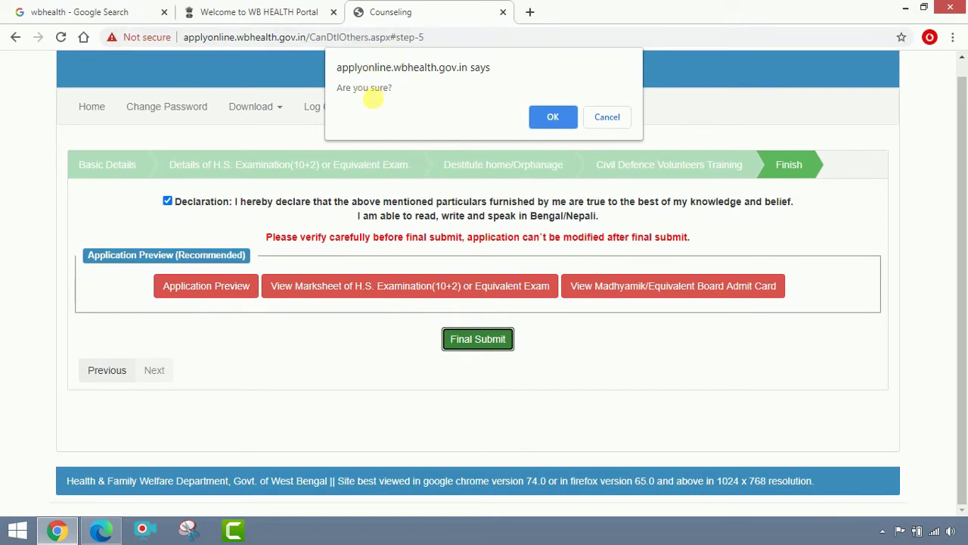
left_click(551, 117)
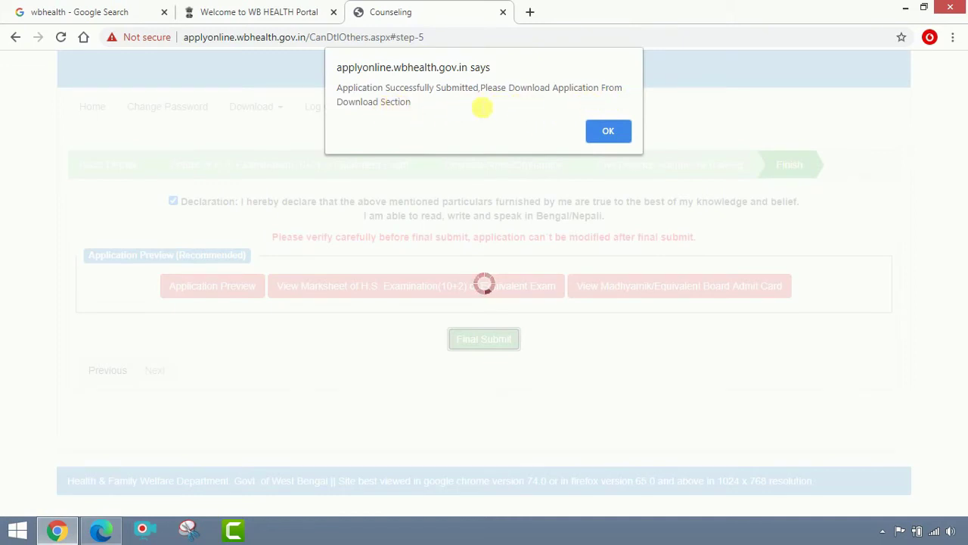
left_click(608, 133)
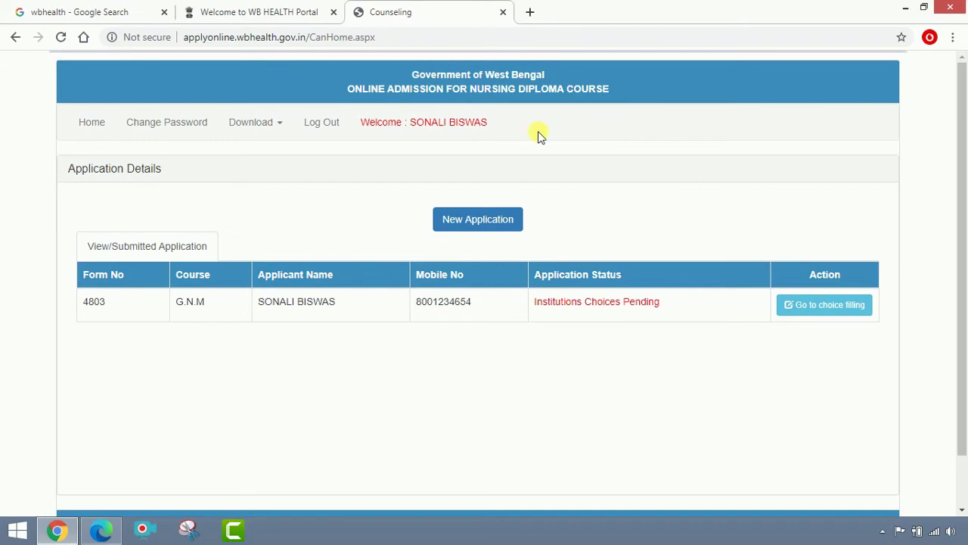
Download the submitted G.N.M application form PDF to the Desktop and open it
left_click(261, 123)
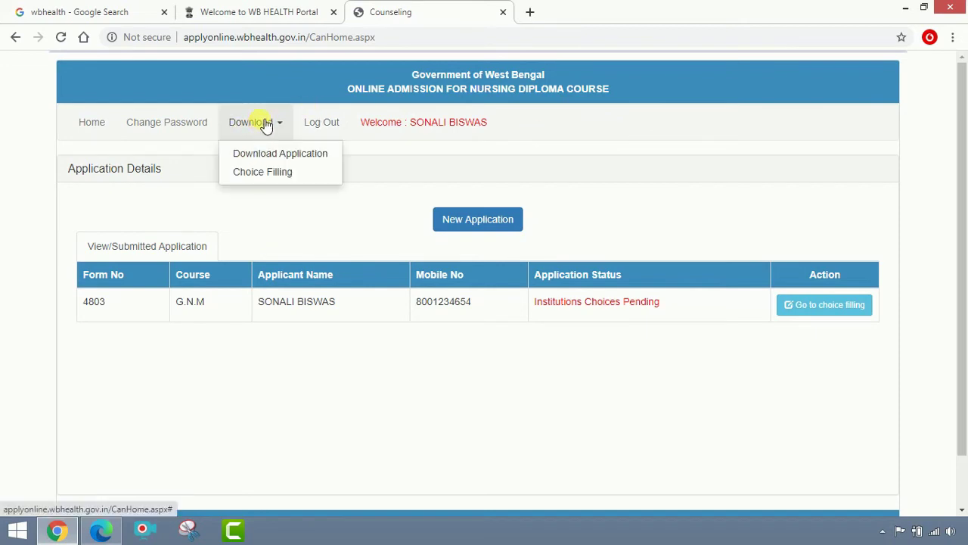
left_click(293, 156)
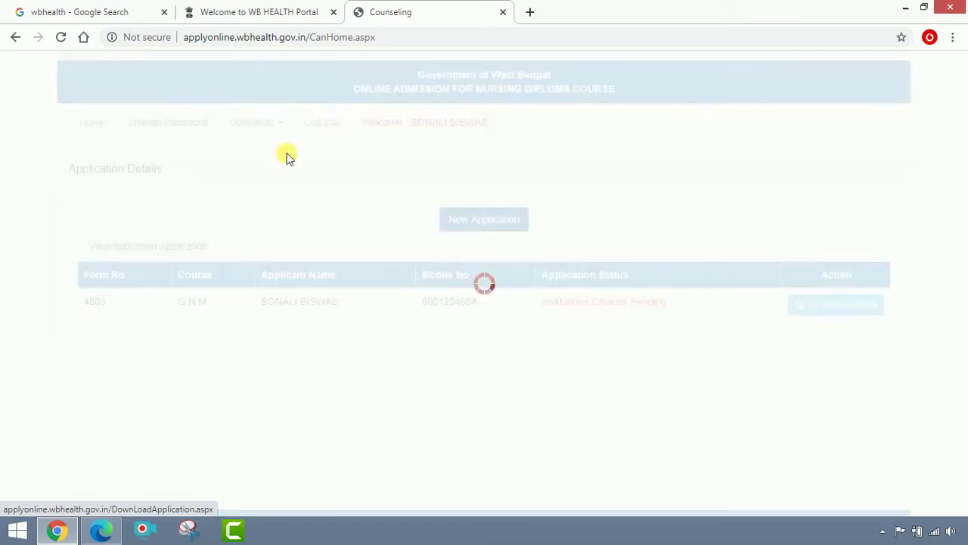
left_click(709, 307)
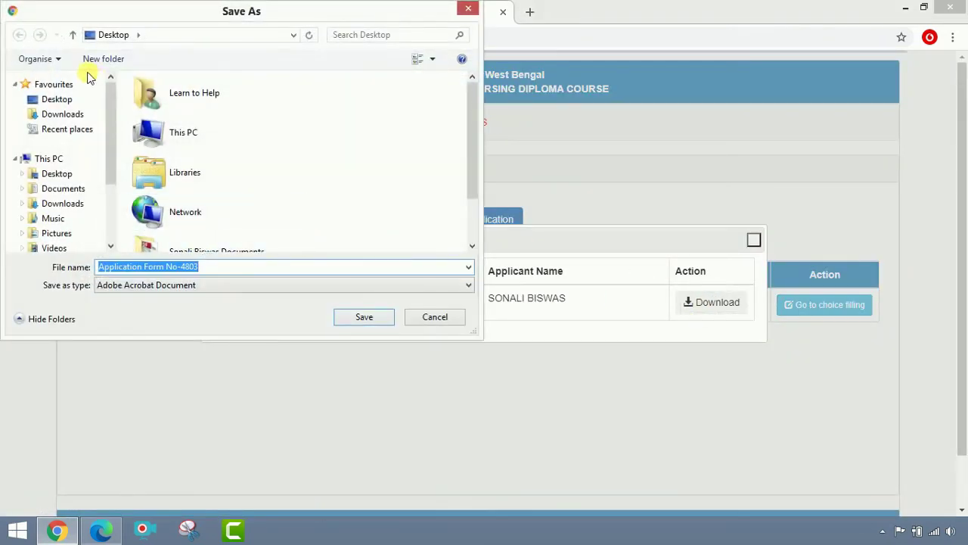
left_click(57, 102)
left_click(350, 317)
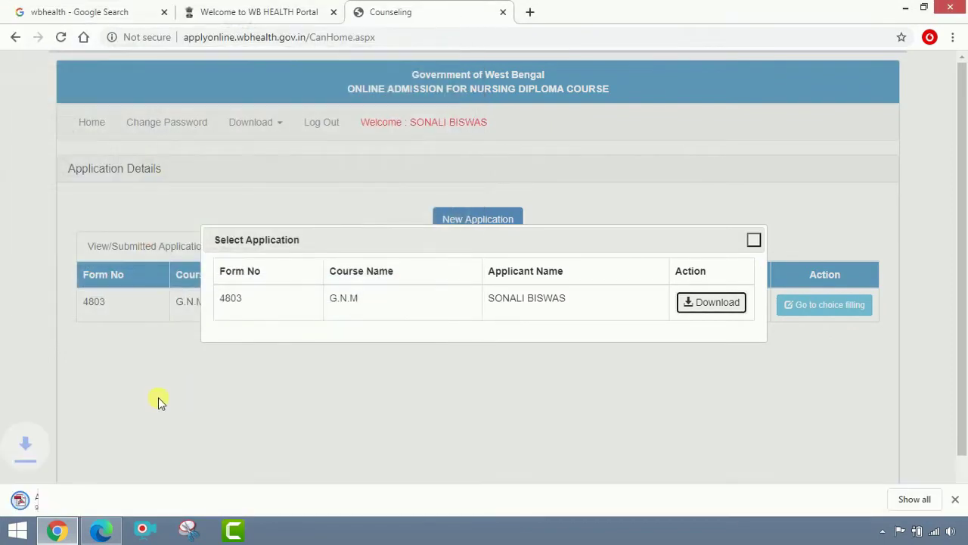
left_click(29, 498)
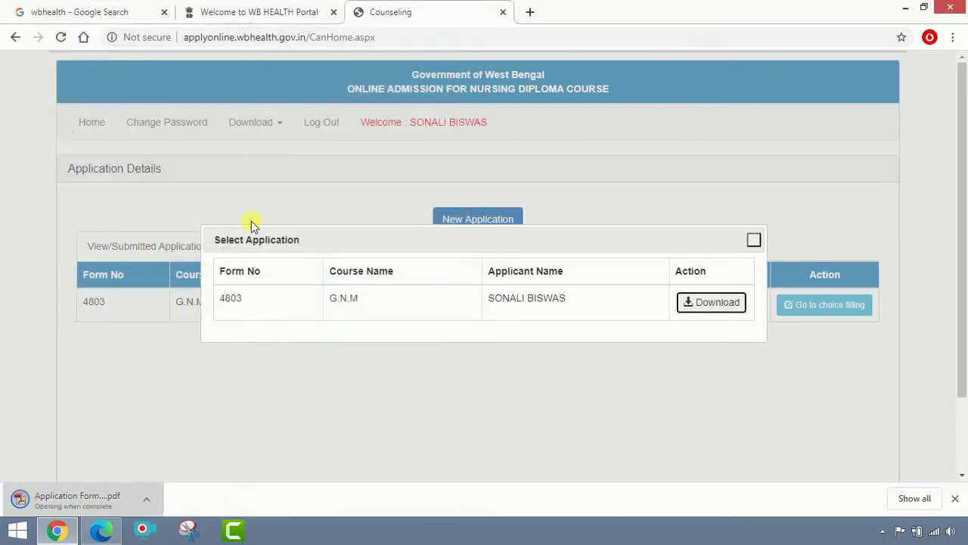
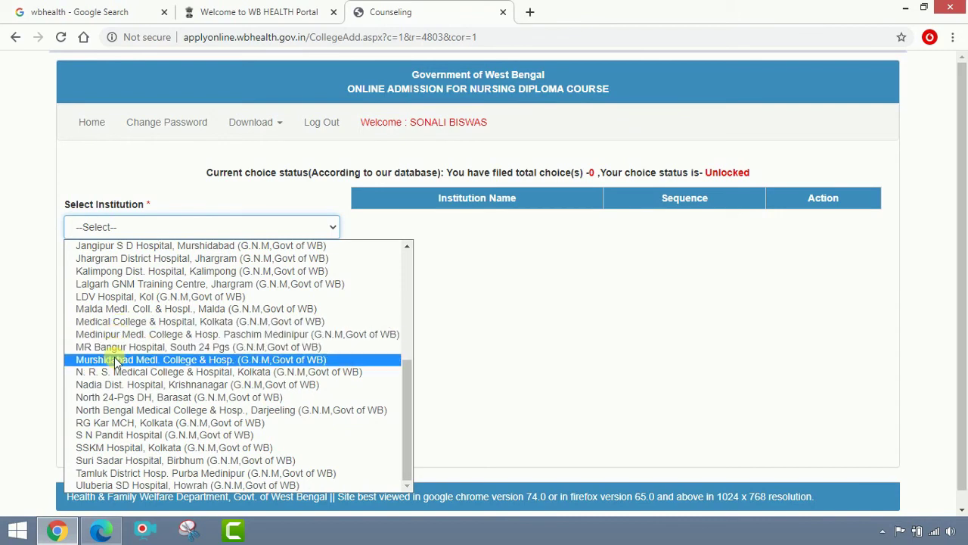
Add Murshidabad Medl. College & Hosp. as choice 1 and Nadia Dist. Hospital, Krishnanagar as choice 2
left_click(115, 360)
left_click(180, 269)
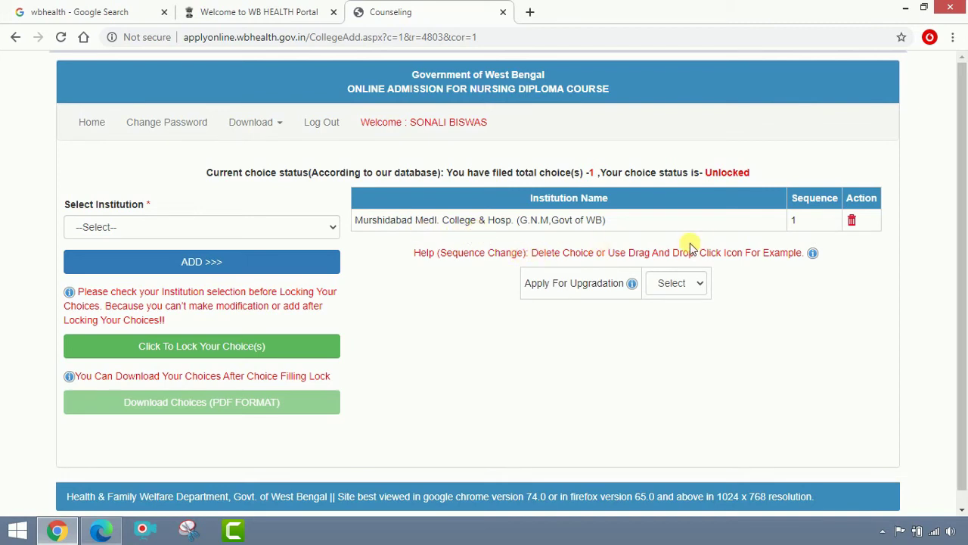
left_click(297, 225)
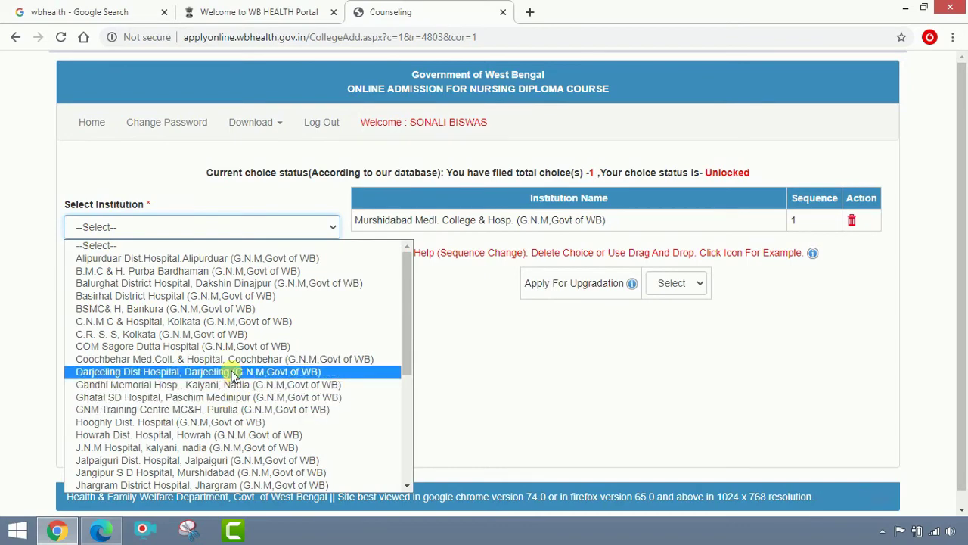
scroll(231, 371, "down", 6)
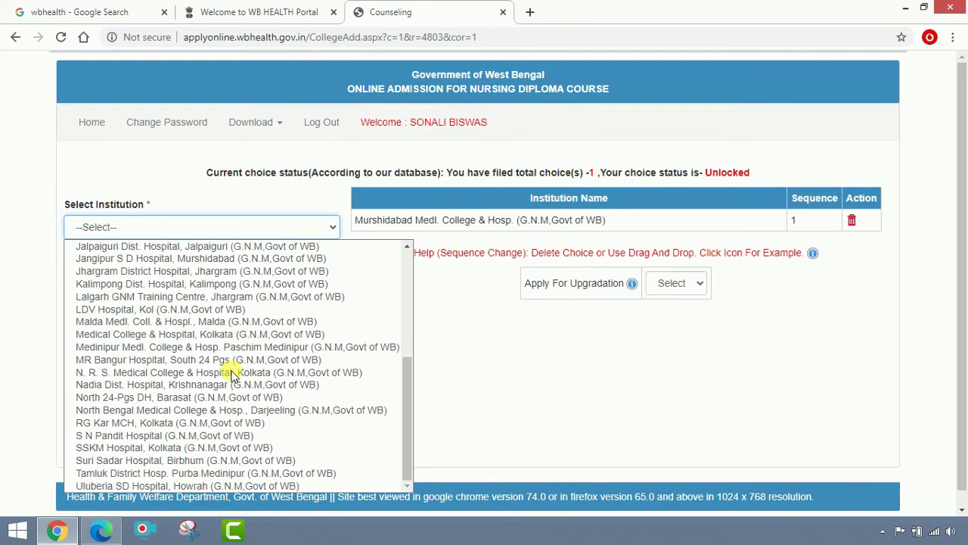
left_click(209, 385)
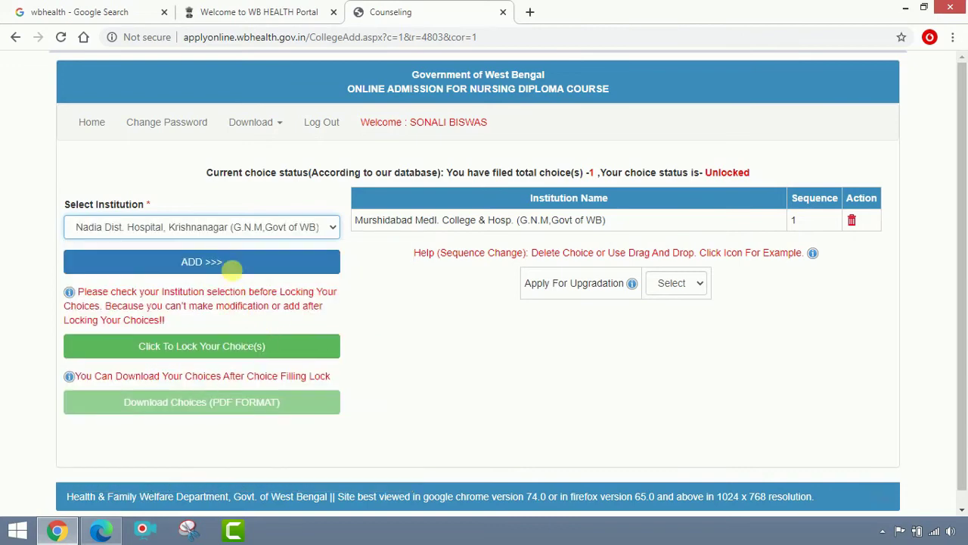
left_click(231, 265)
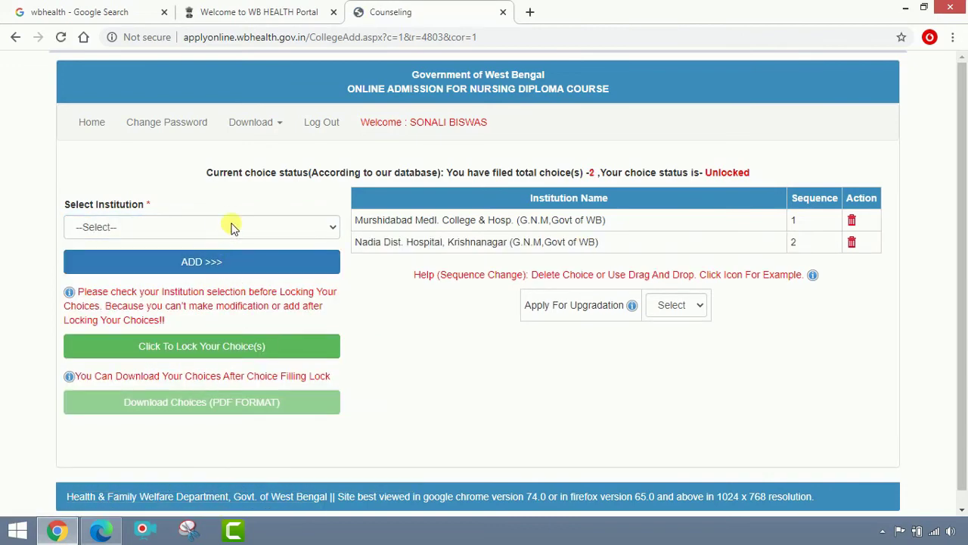
Add Jangipur S D Hospital, Murshidabad as choice 3, dismissing the Select Institution alert
left_click(231, 228)
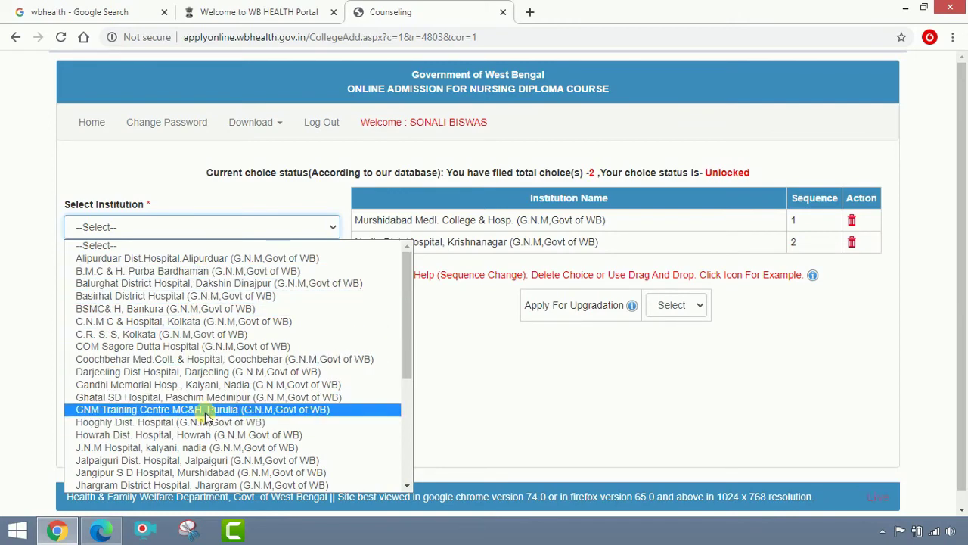
scroll(206, 416, "down", 5)
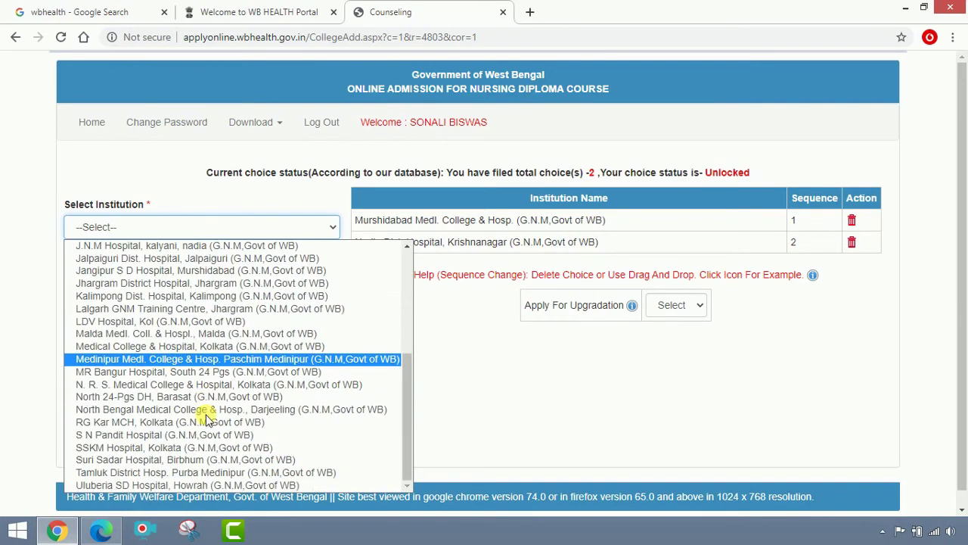
left_click(199, 272)
left_click(206, 261)
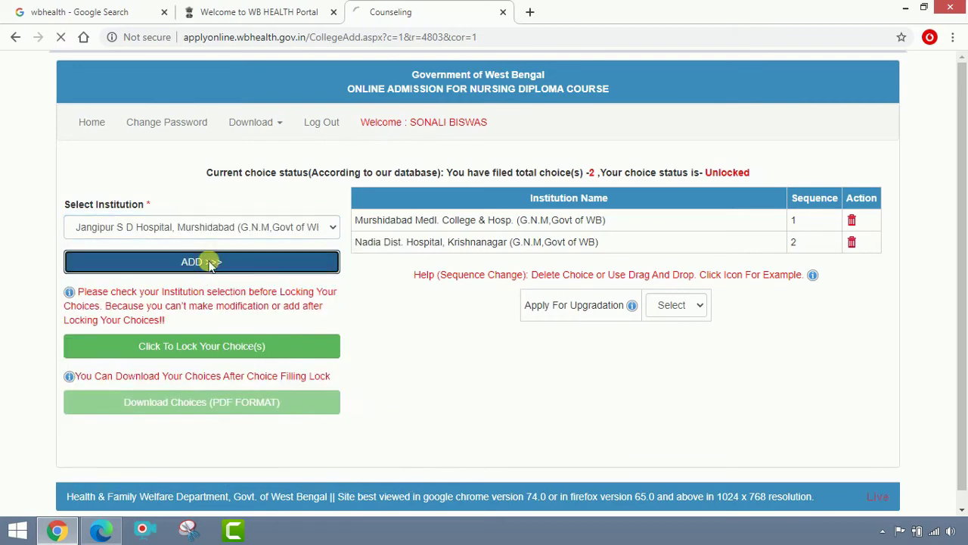
left_click(212, 263)
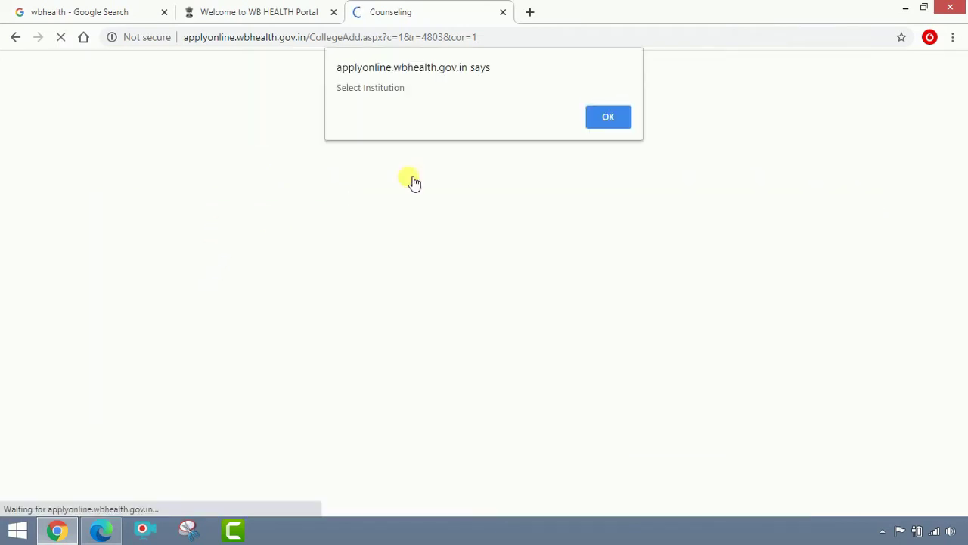
left_click(616, 120)
Add Hooghly Dist. Hospital as choice 4 and SSKM Hospital, Kolkata as choice 5
left_click(247, 225)
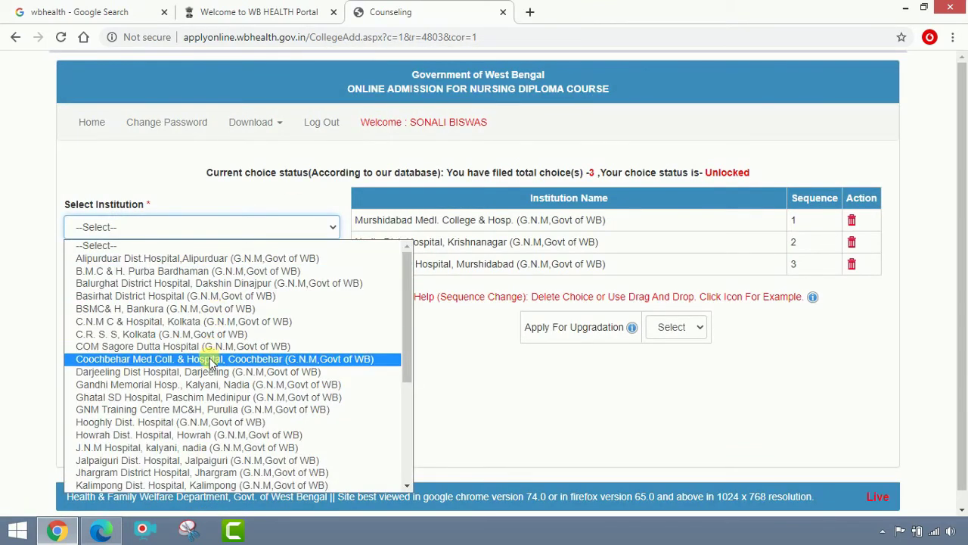
left_click(195, 425)
left_click(218, 262)
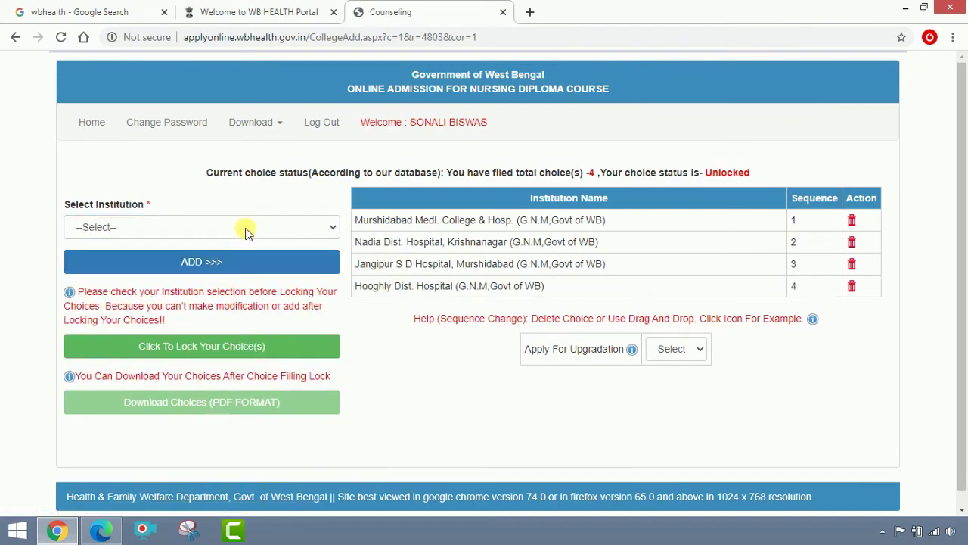
left_click(246, 230)
scroll(227, 395, "down", 3)
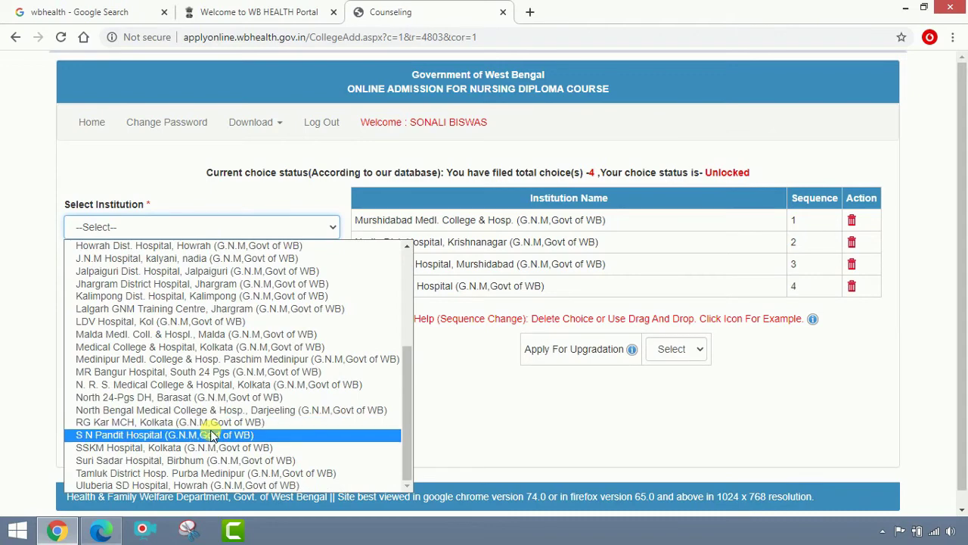
left_click(205, 447)
left_click(254, 266)
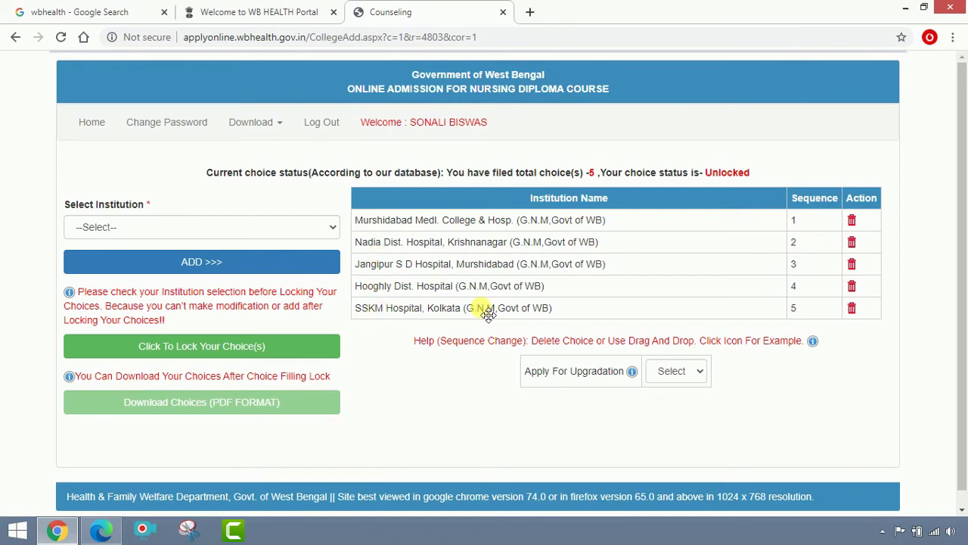
Drag SSKM Hospital up to second place and Nadia Dist. Hospital down to fifth
left_click_drag(488, 311, 473, 242)
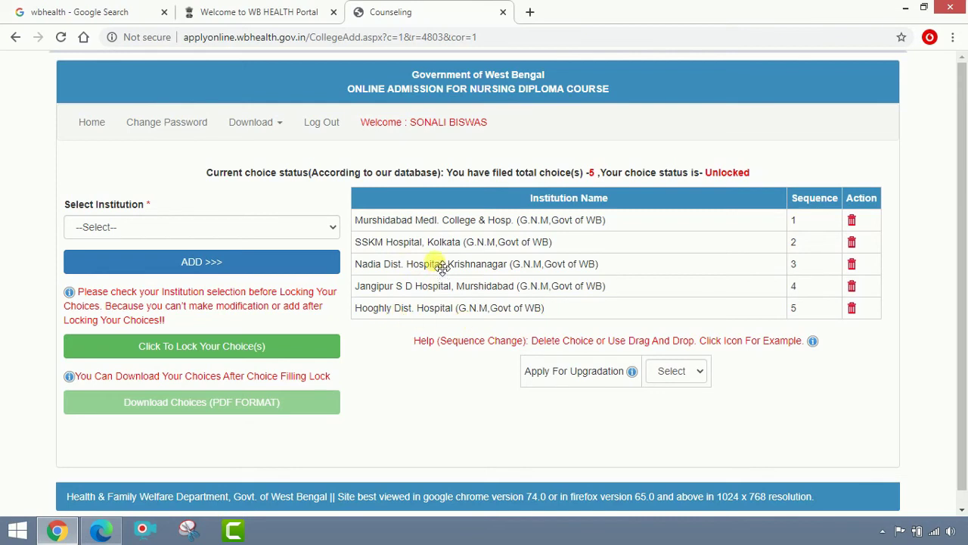
left_click_drag(436, 273, 424, 314)
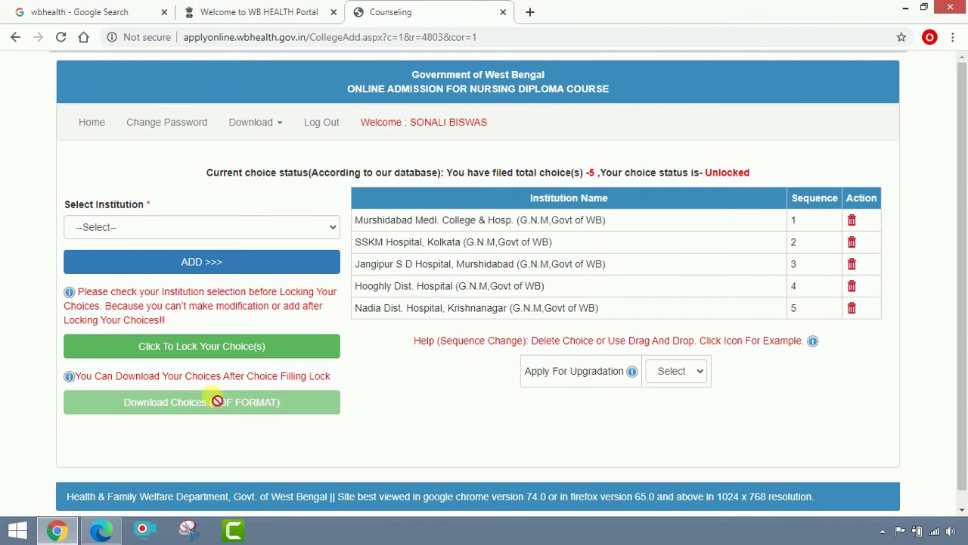
Add C.N.M C & Hospital, Kolkata as choice 6 and continue filing institutions
left_click(195, 227)
left_click(195, 324)
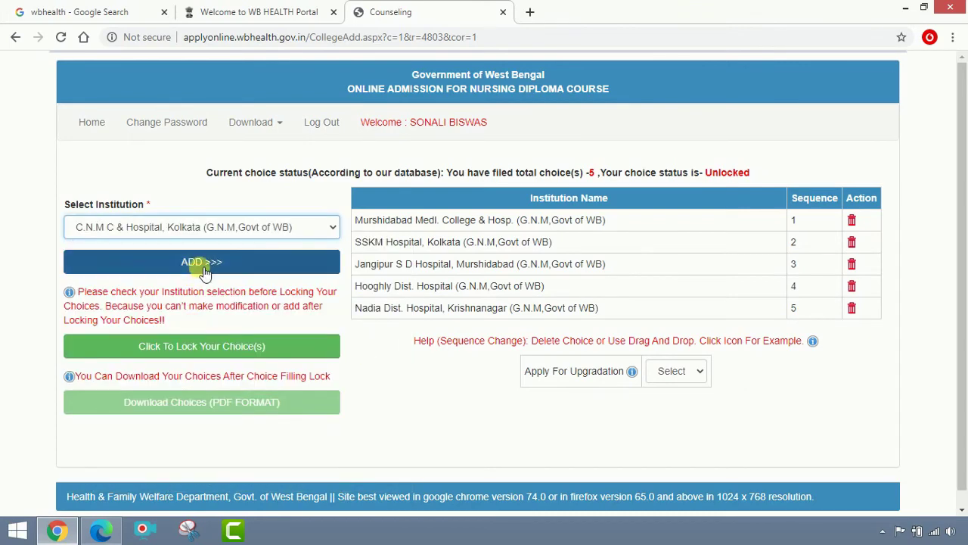
left_click(199, 263)
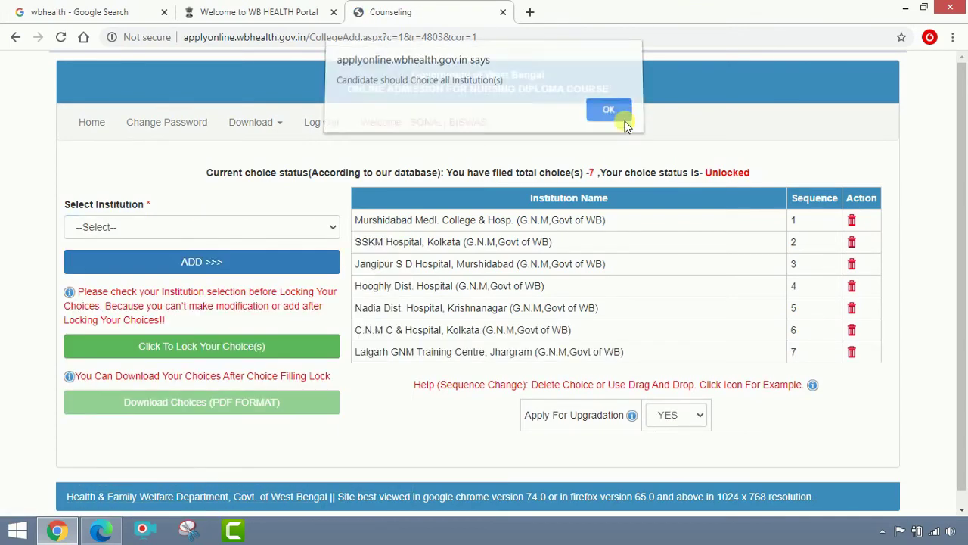
left_click(617, 114)
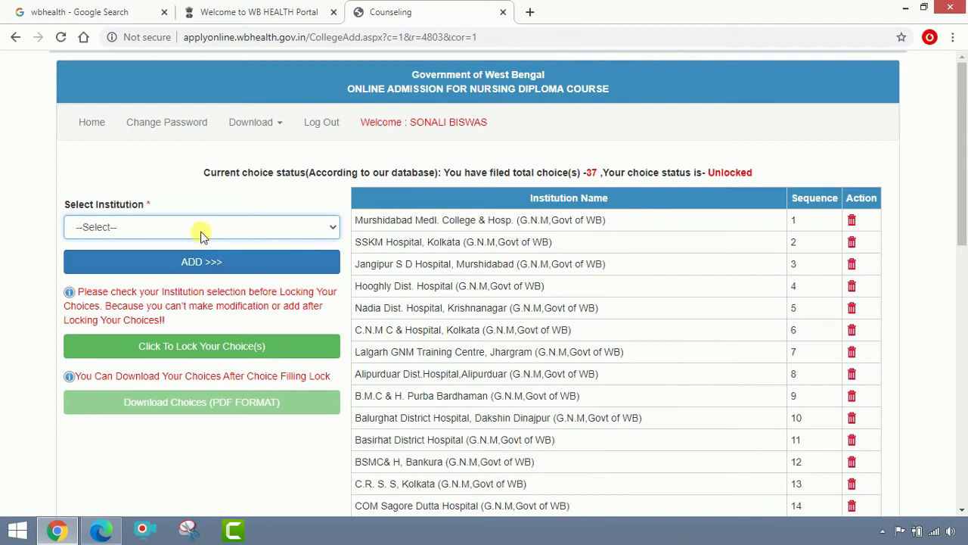
Move Basirhat District Hospital to sequence 13, below BSMC and C.R.S.S
left_click(216, 228)
left_click(222, 228)
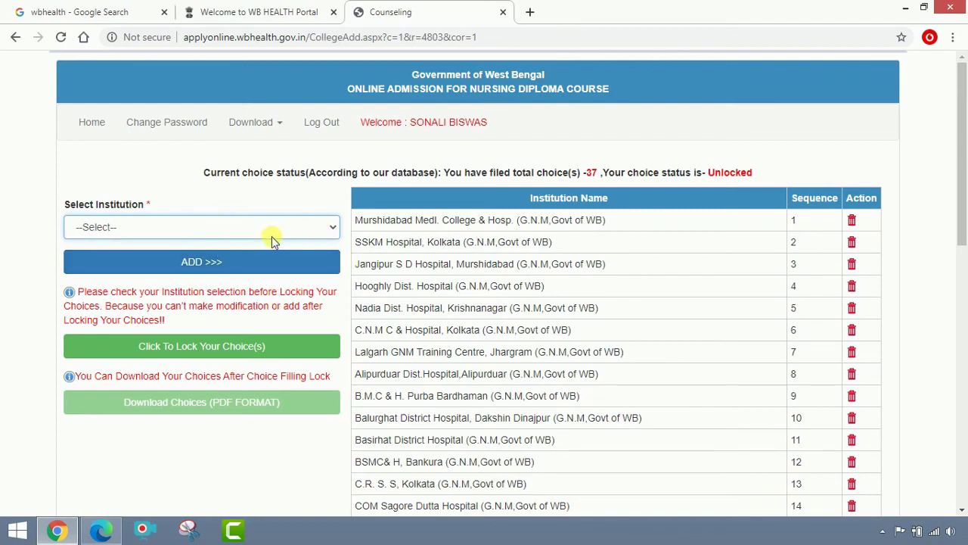
scroll(553, 286, "down", 9)
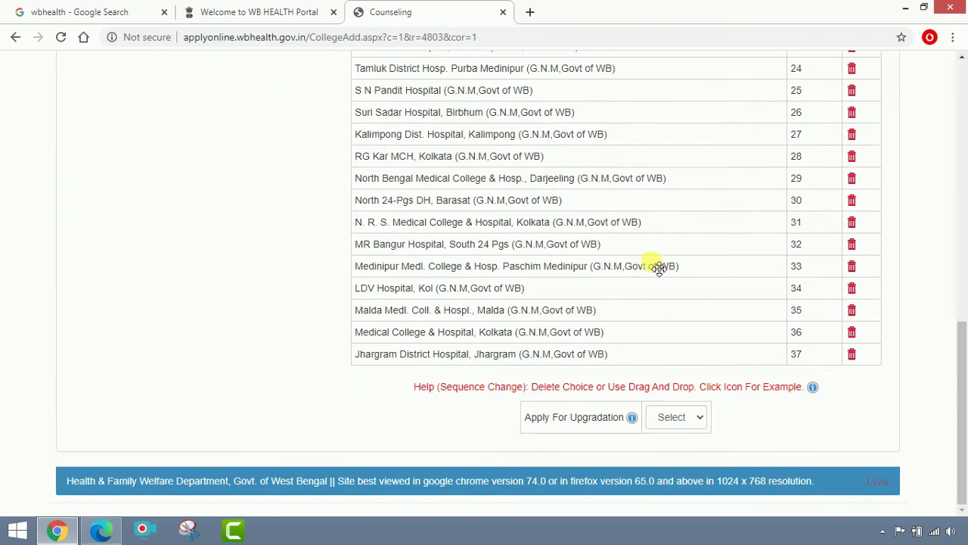
scroll(661, 305, "up", 9)
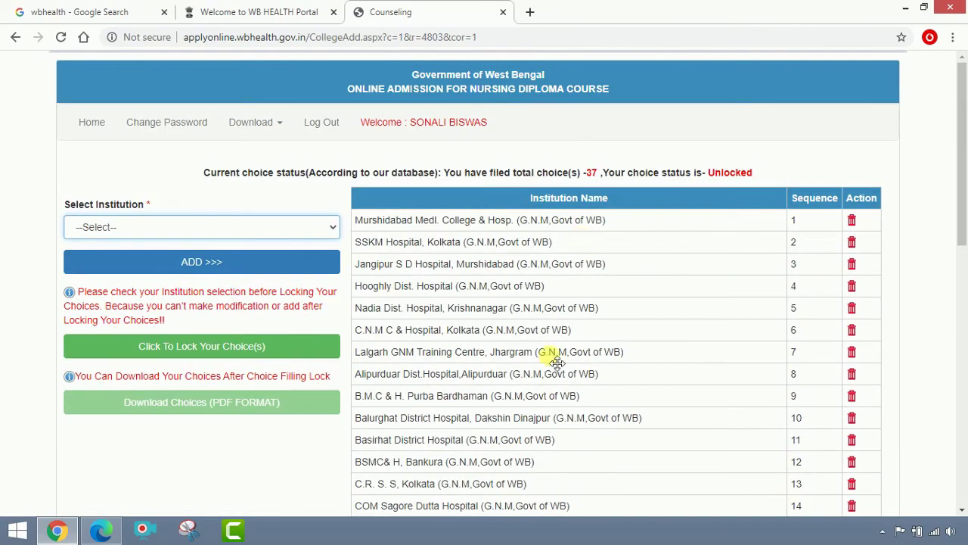
scroll(519, 238, "down", 3)
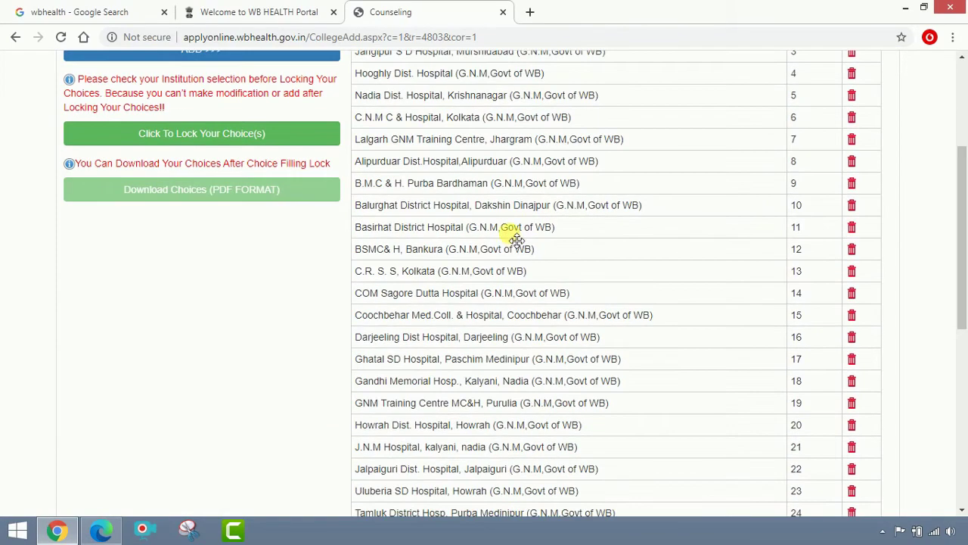
left_click_drag(511, 228, 503, 291)
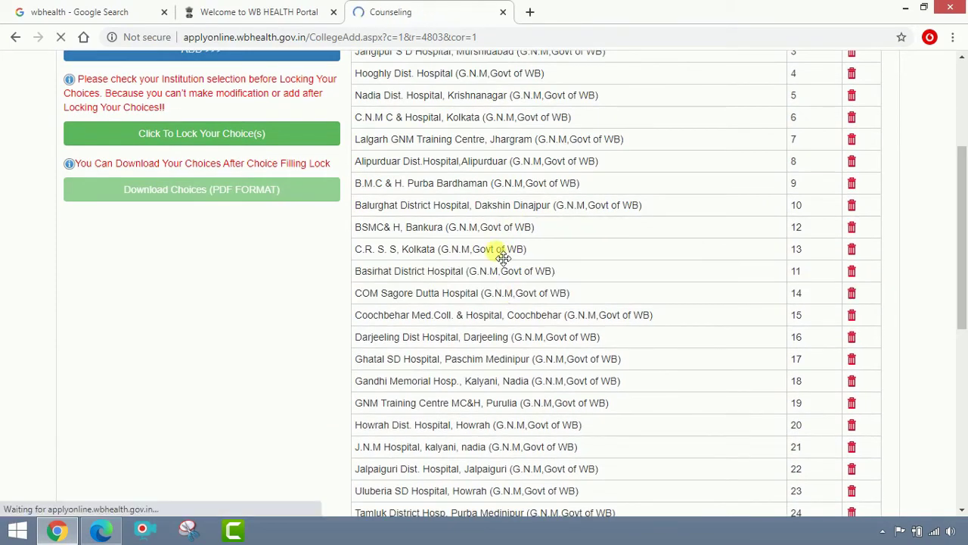
Set Apply For Upgradation to YES and request locking the choices
scroll(498, 265, "down", 3)
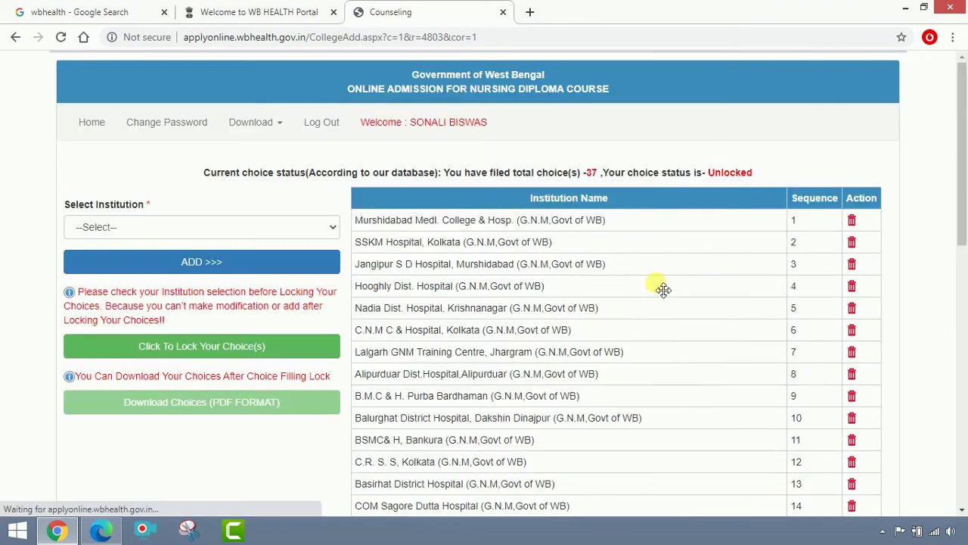
scroll(681, 325, "down", 8)
scroll(712, 378, "down", 2)
left_click(693, 423)
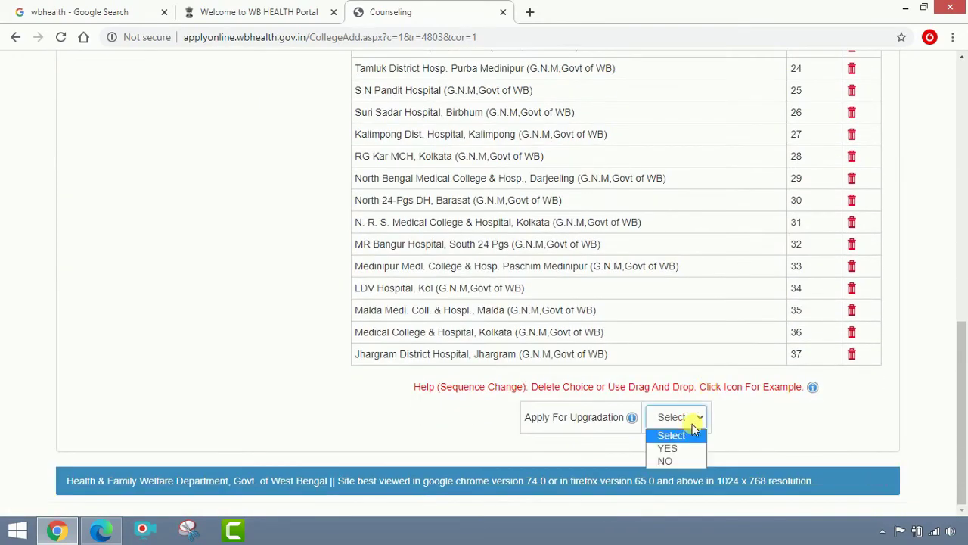
left_click(672, 448)
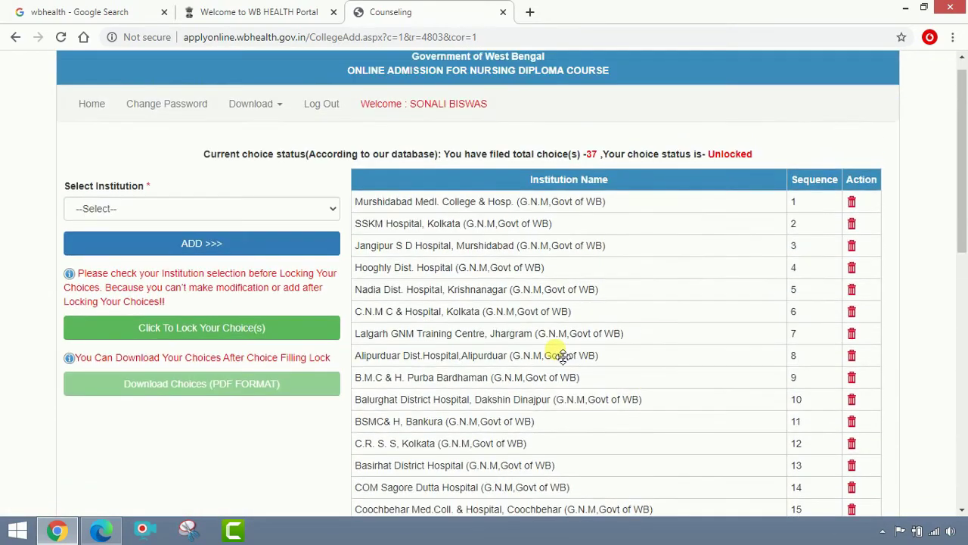
left_click(212, 346)
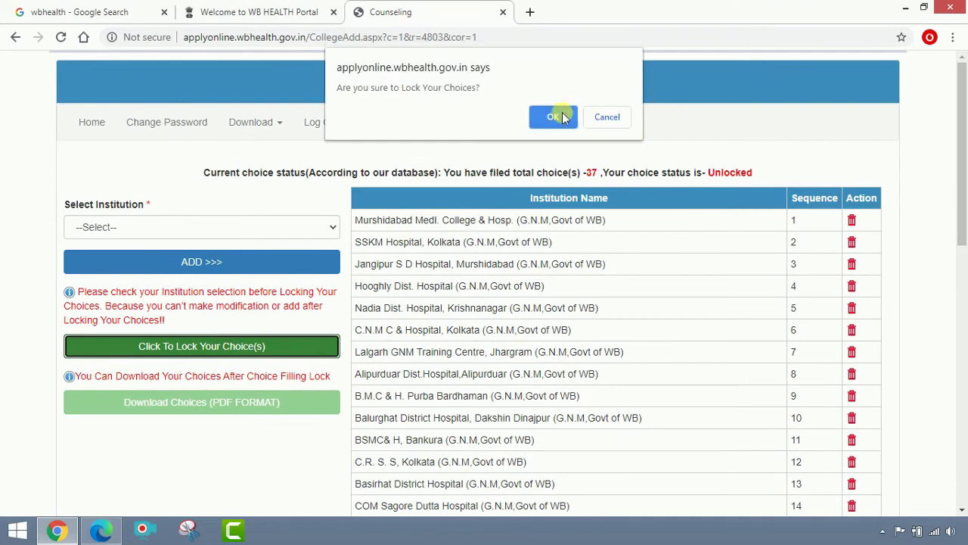
Confirm locking the 37 choices and acknowledge the Lock Done alert
left_click(554, 110)
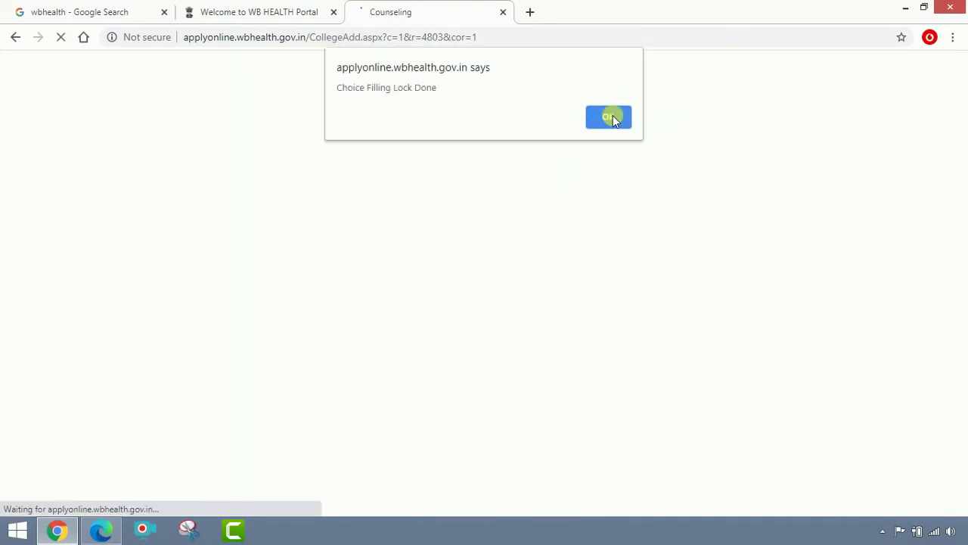
left_click(613, 116)
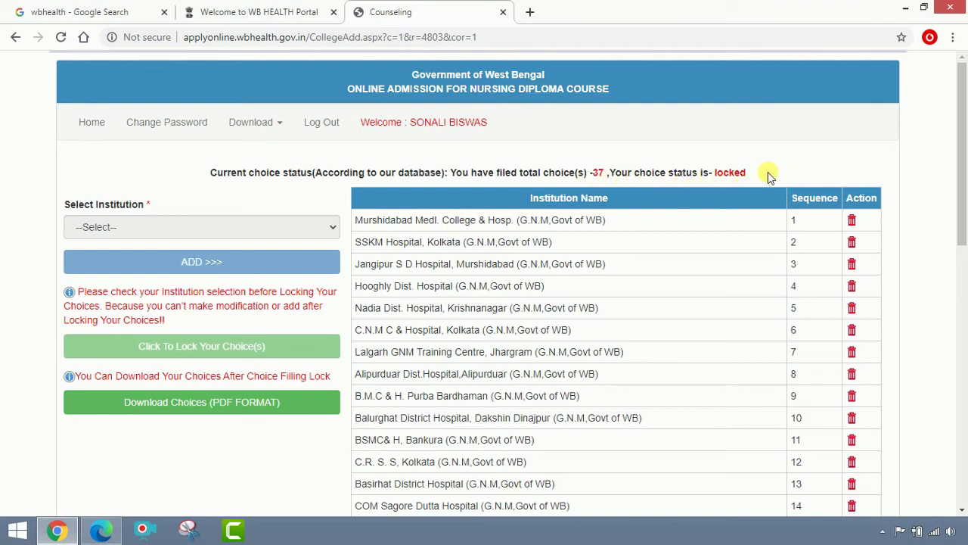
left_click_drag(765, 173, 713, 173)
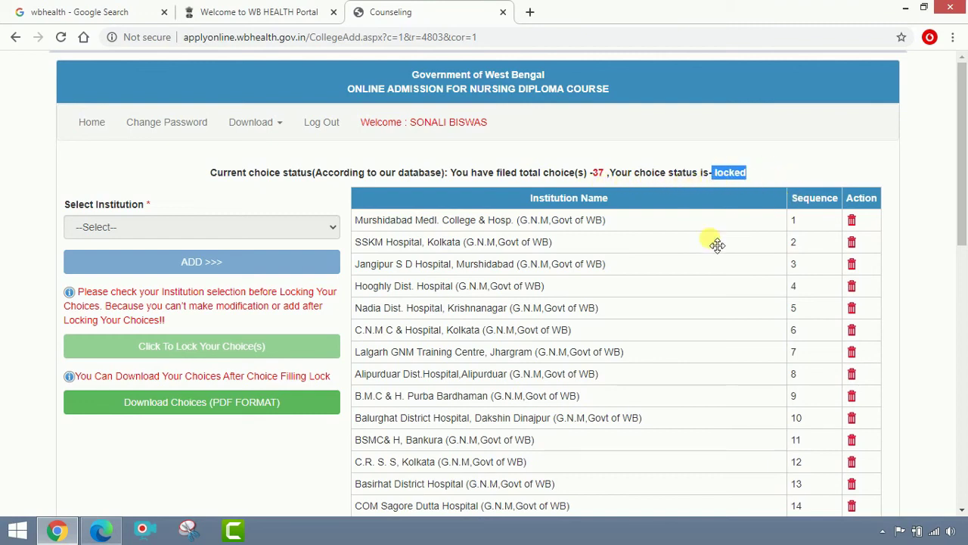
Try reordering SSKM and Murshidabad rows; dismiss both Sequence Change Not Allowed warnings
left_click_drag(687, 250, 663, 282)
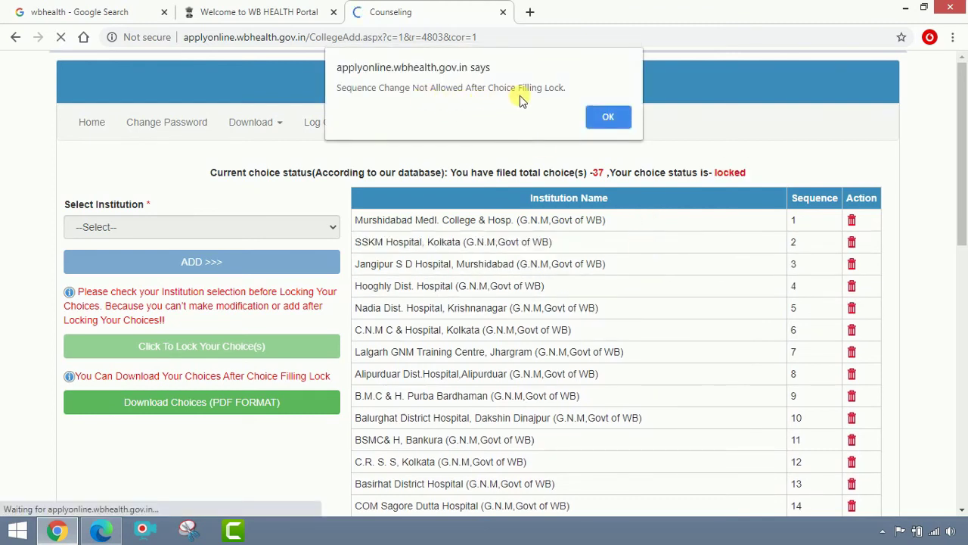
left_click(605, 115)
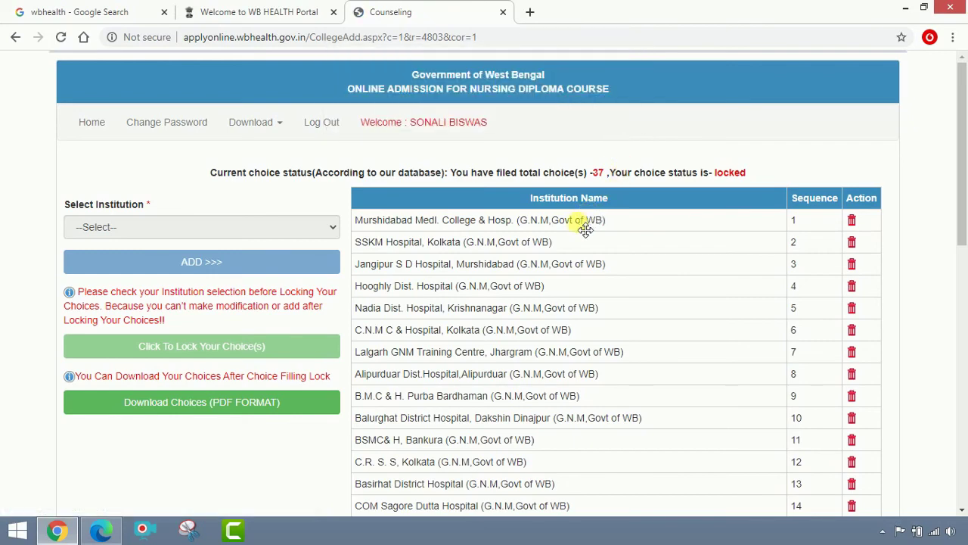
left_click_drag(587, 229, 566, 246)
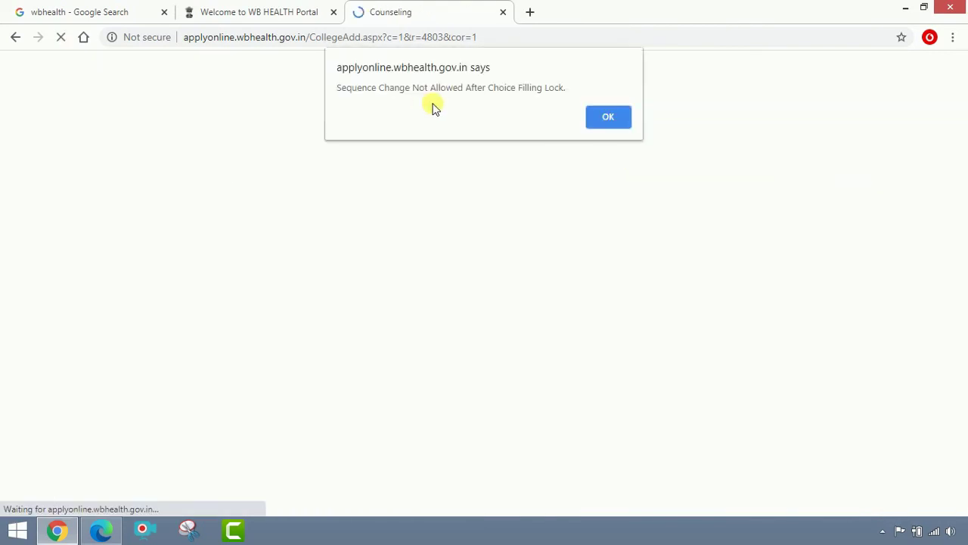
left_click(611, 117)
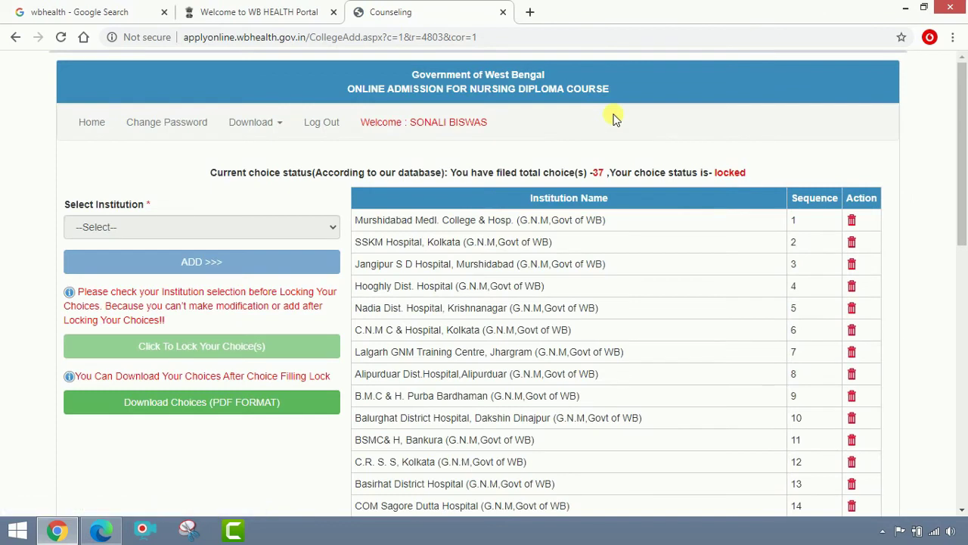
Download the Choice Filling document to the Desktop as Choice Filling.pdf and open it
left_click(260, 127)
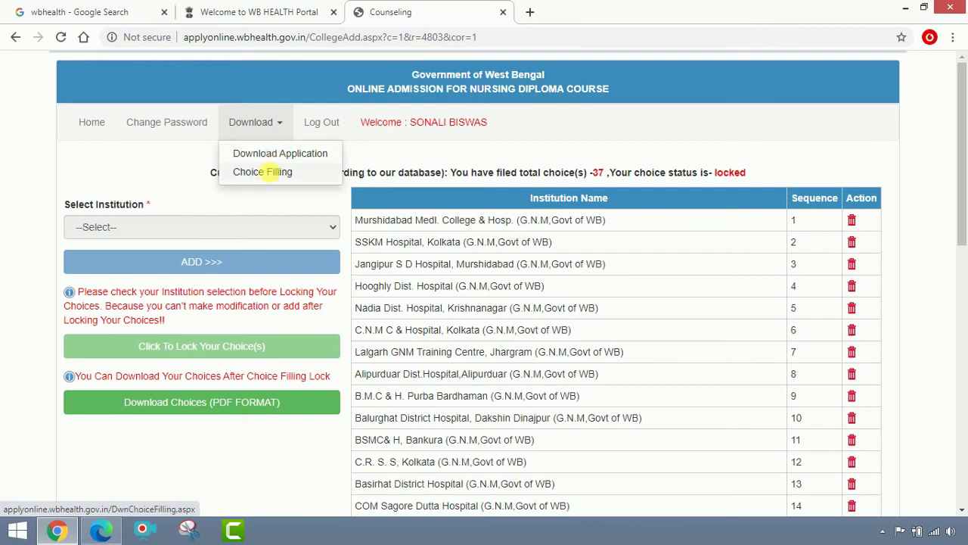
left_click(271, 172)
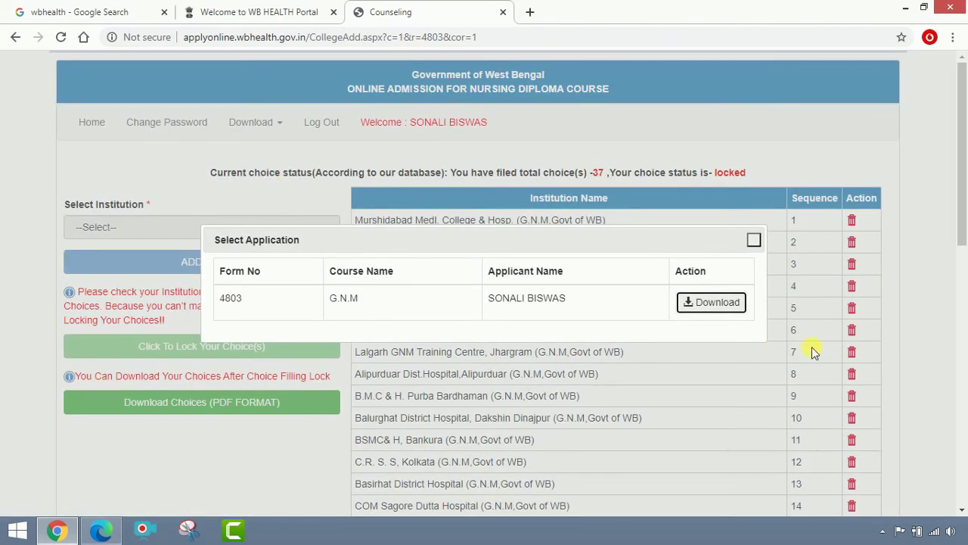
left_click(722, 302)
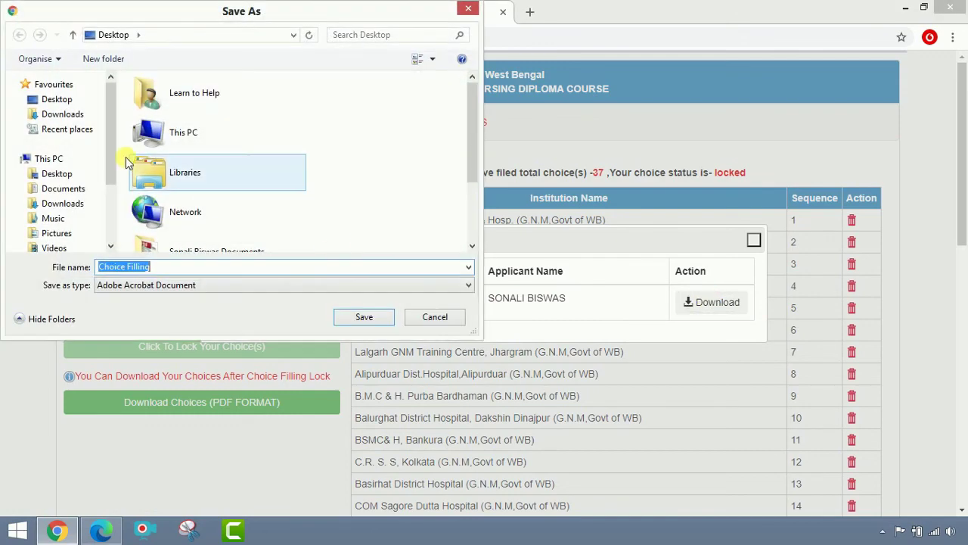
left_click(60, 100)
left_click(362, 318)
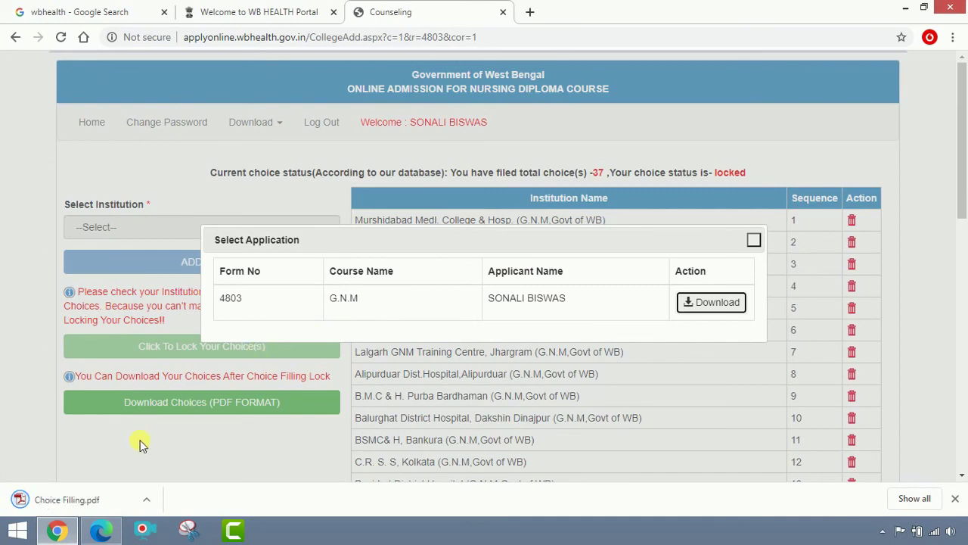
left_click(67, 496)
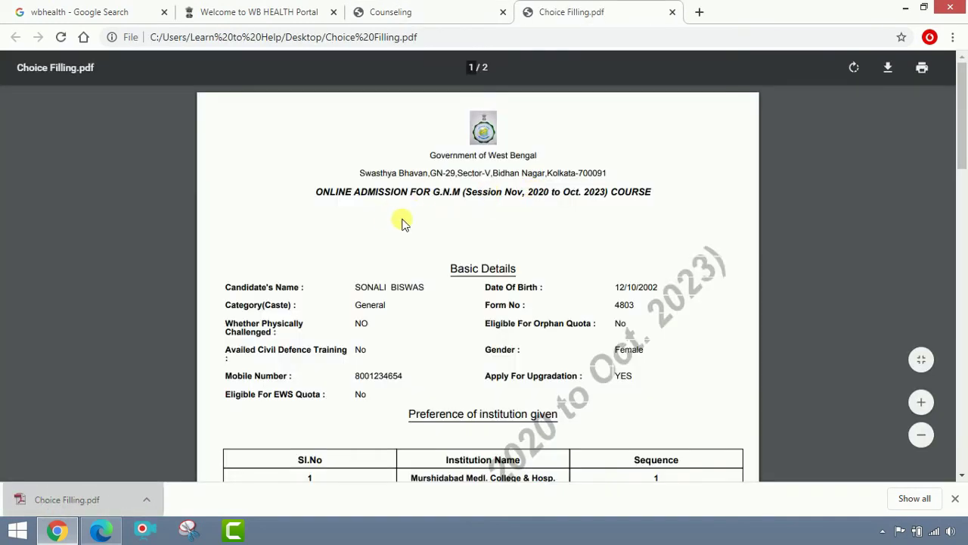
Scroll the PDF to preference 37, then return to the Counseling page and close the popup
scroll(398, 222, "down", 2)
scroll(537, 259, "down", 4)
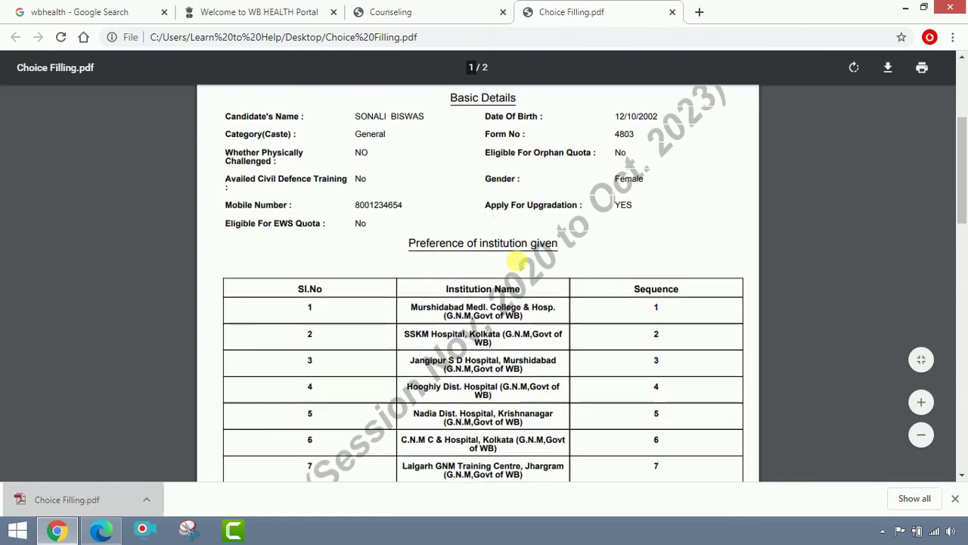
scroll(553, 382, "down", 10)
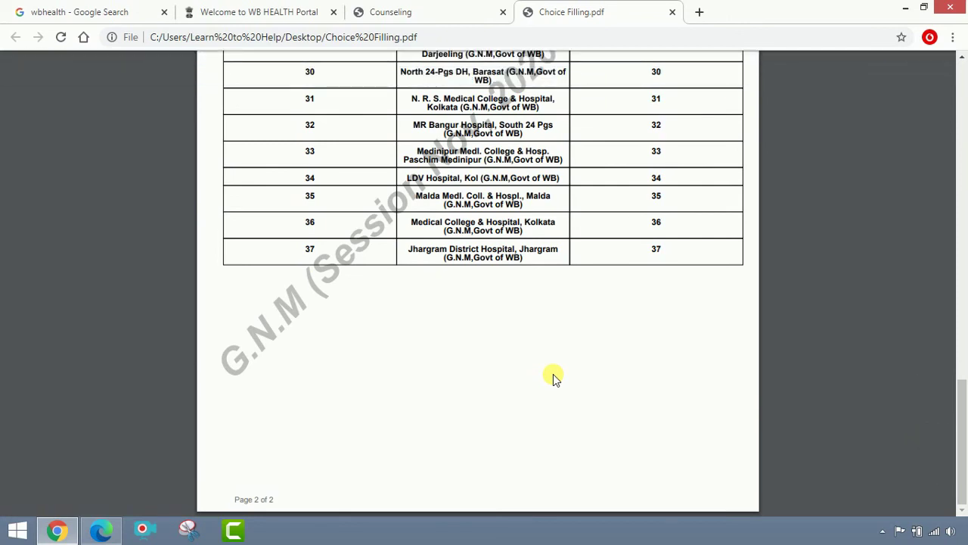
left_click(459, 9)
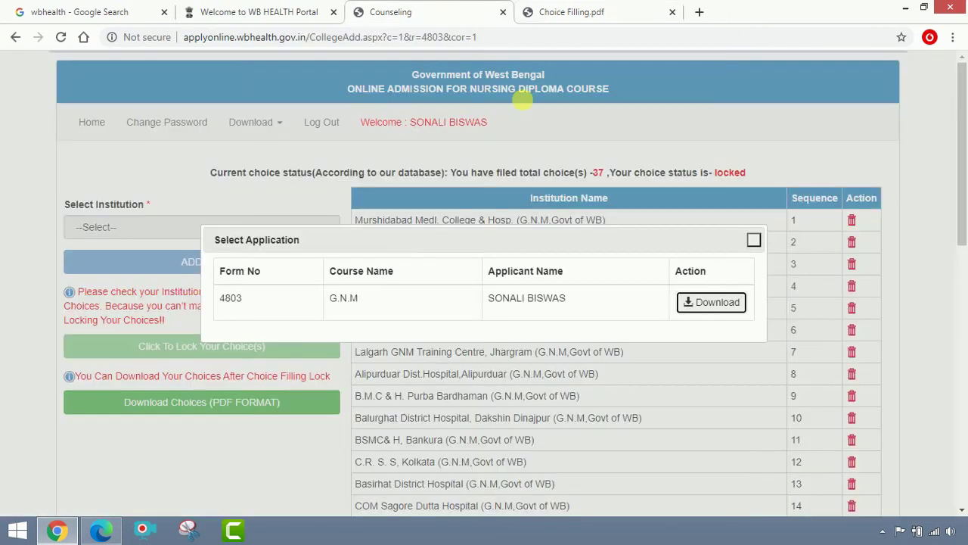
left_click(755, 242)
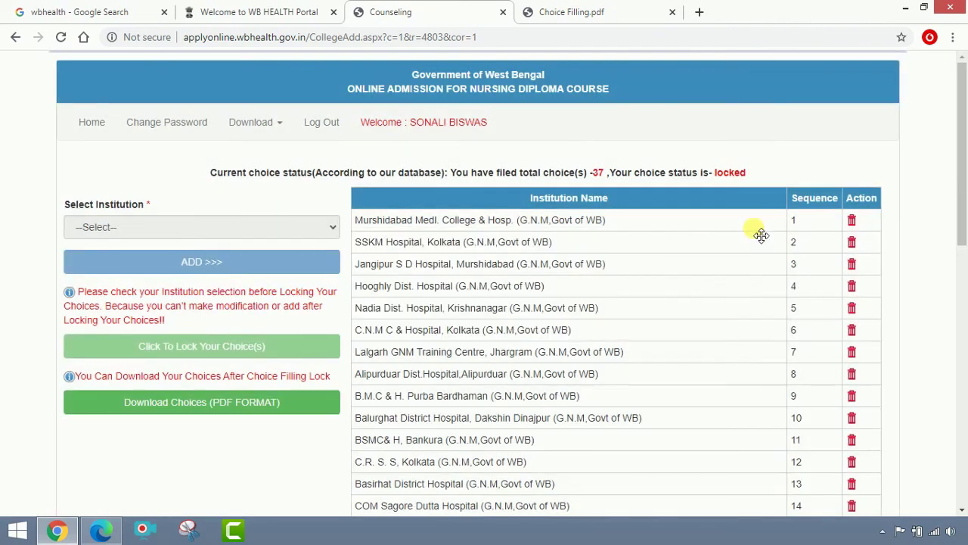